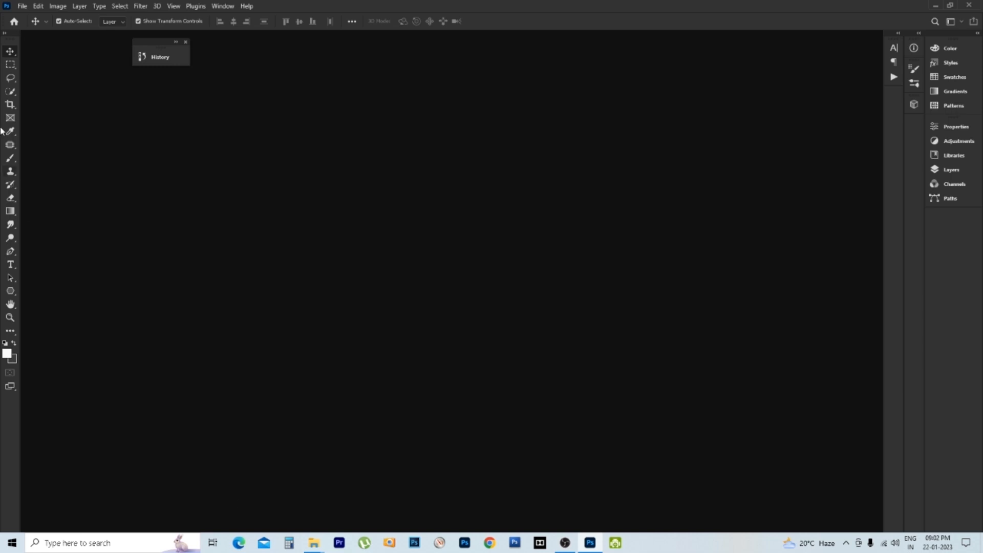
- Create a blank portrait document, 8 by 12 inches, with a white background
left_click(11, 65)
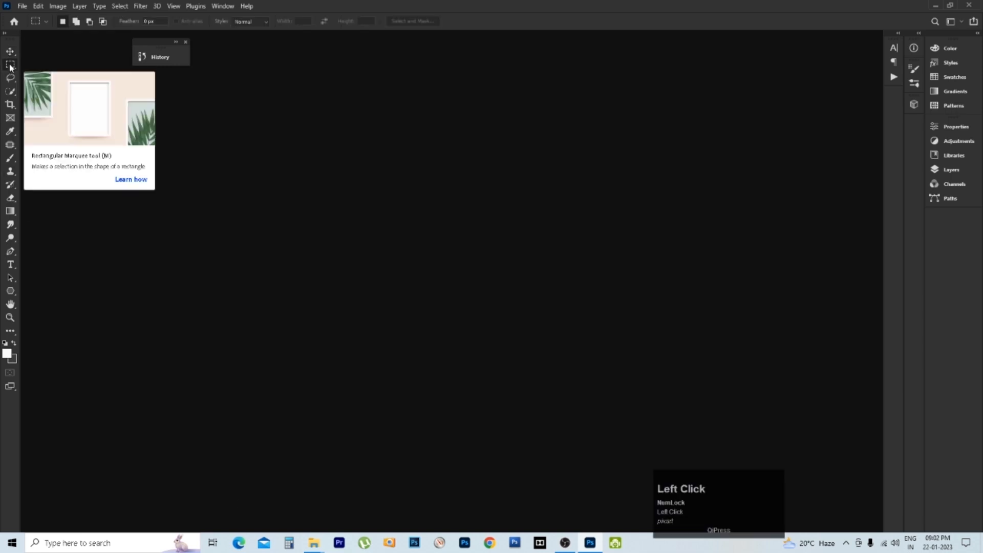
key("ctrl")
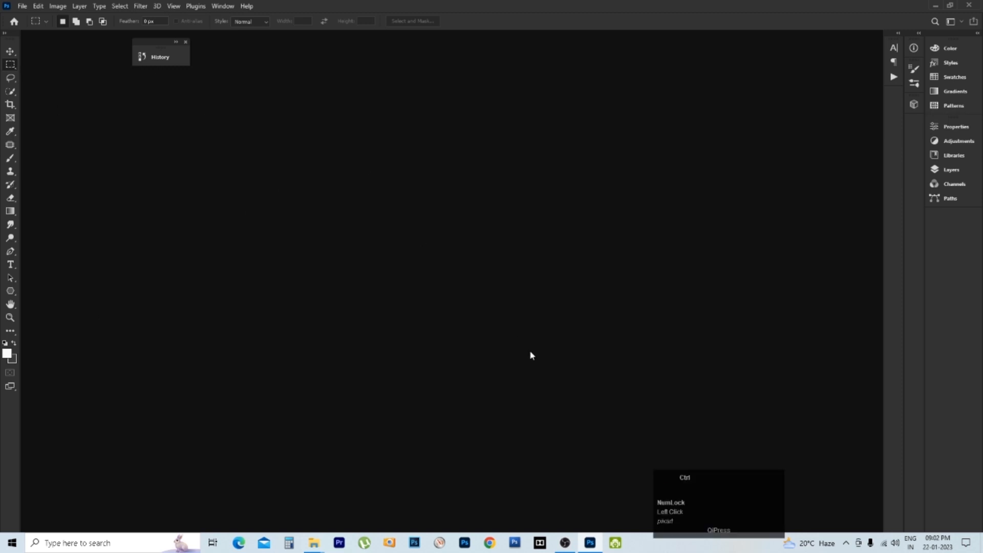
key("ctrl+n")
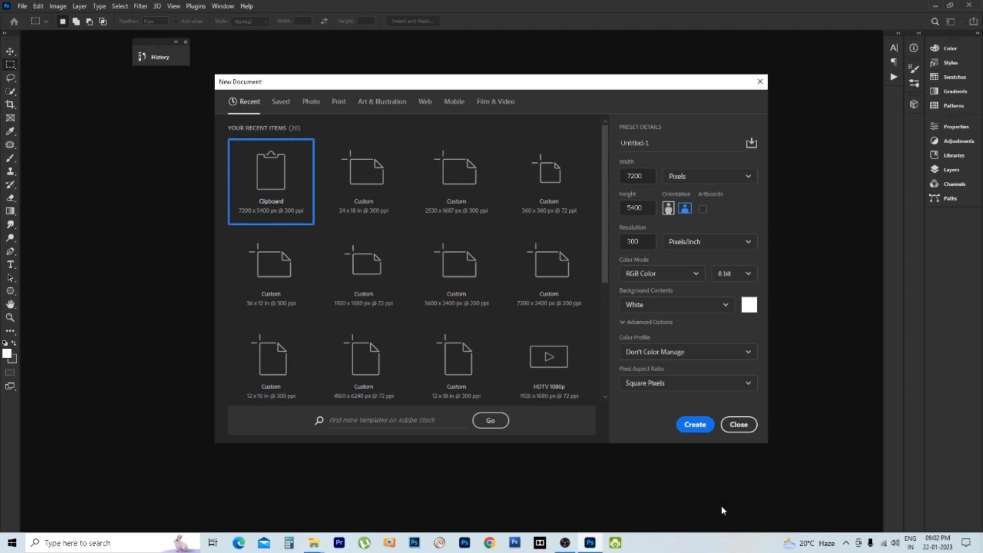
key("Return")
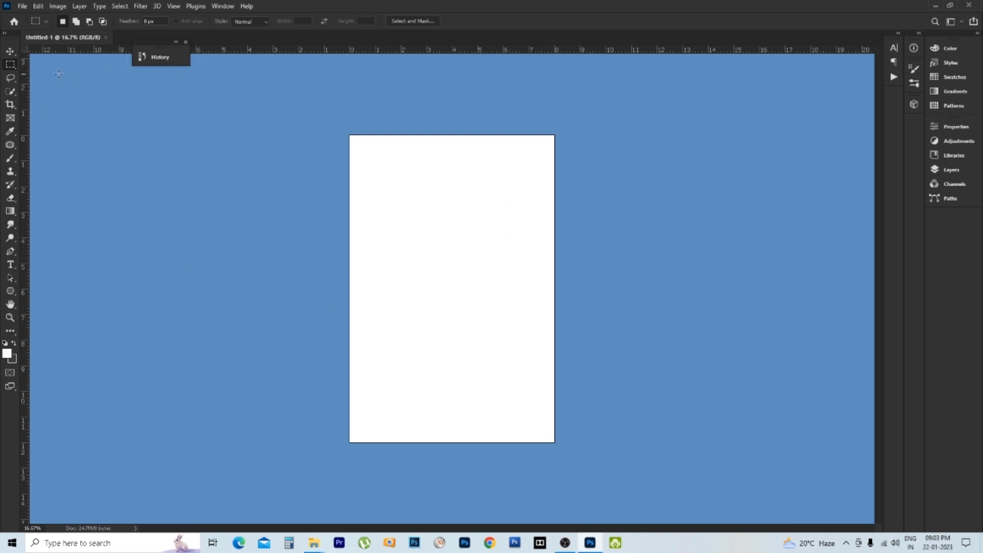
- Draw a rectangular marquee selection about 3 by 3 inches in the upper-left part of the page
left_click(9, 66)
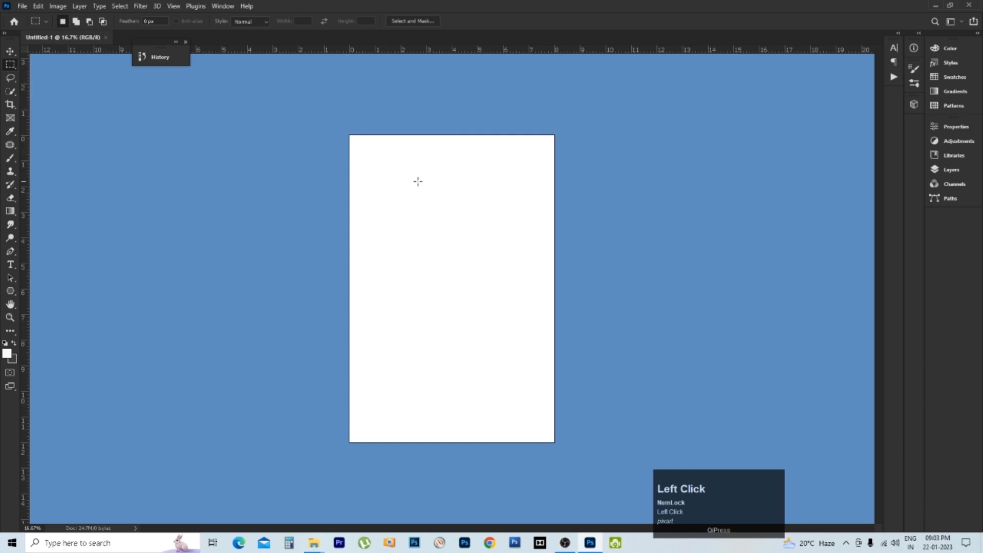
left_click(9, 66)
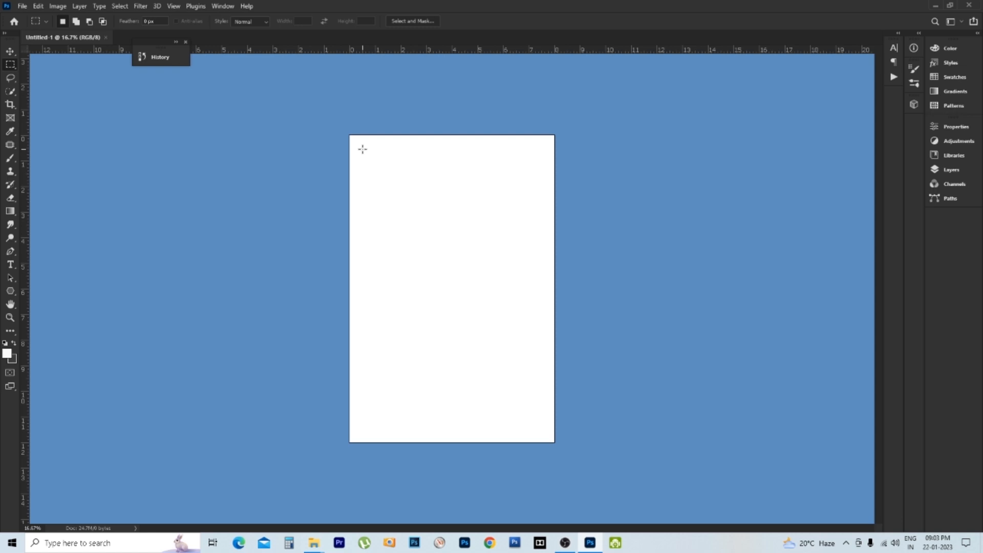
right_click(9, 66)
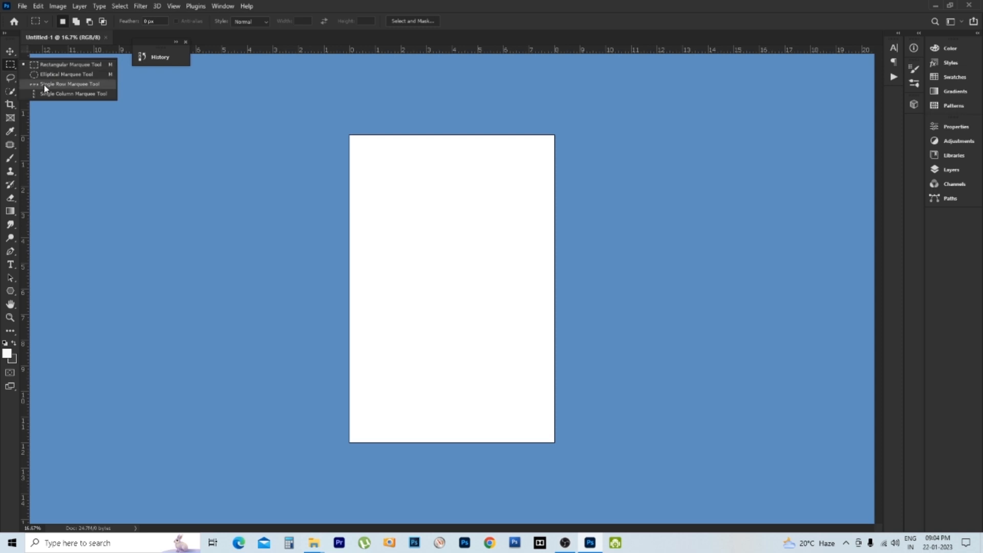
left_click_drag(379, 169, 453, 246)
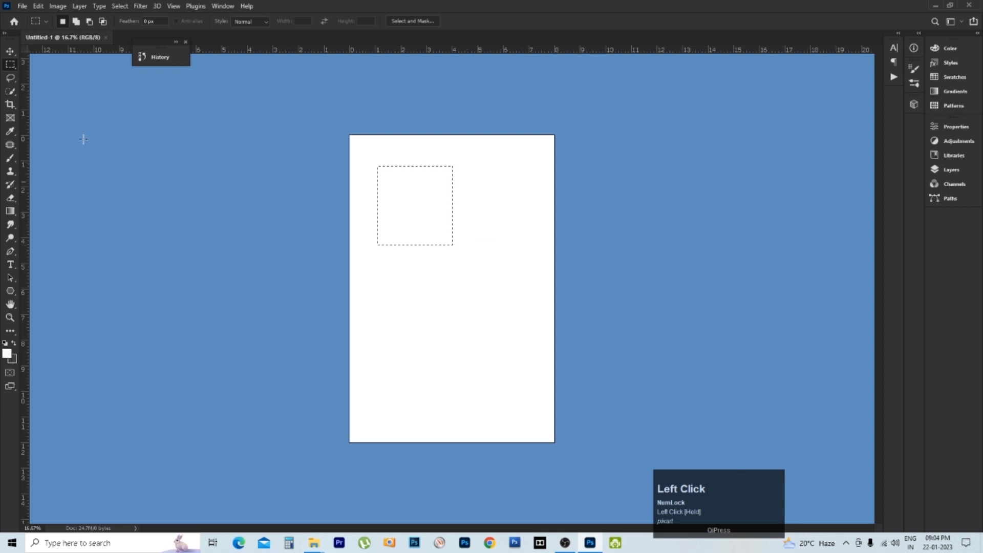
- Draw an elliptical marquee selection about 4 inches wide and 4.5 inches high in the page's lower-left half
right_click(10, 65)
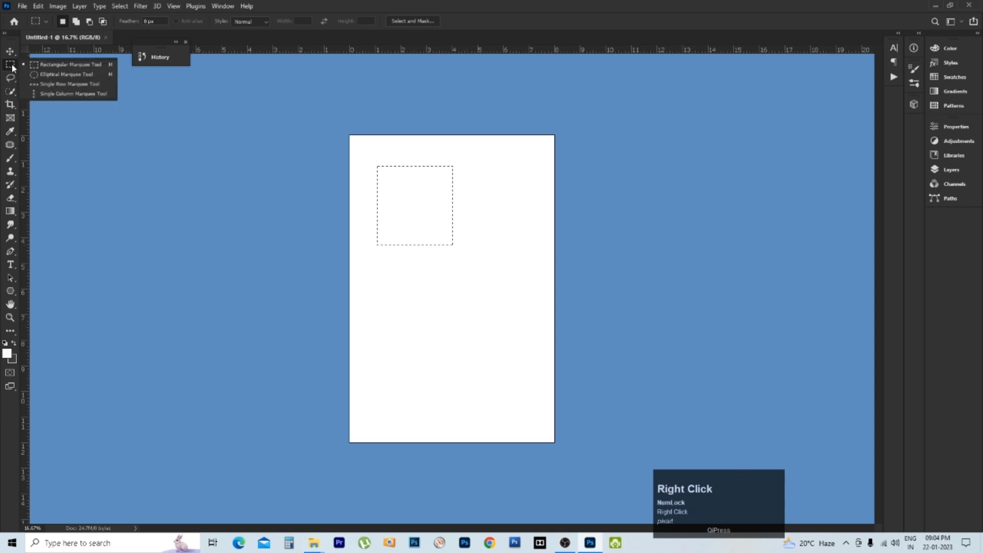
left_click(50, 75)
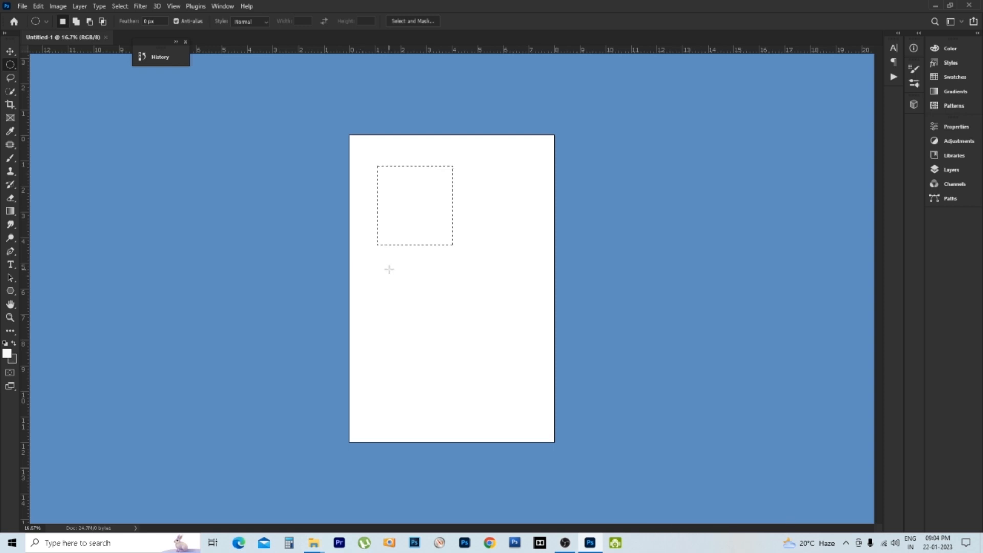
left_click_drag(379, 270, 479, 386)
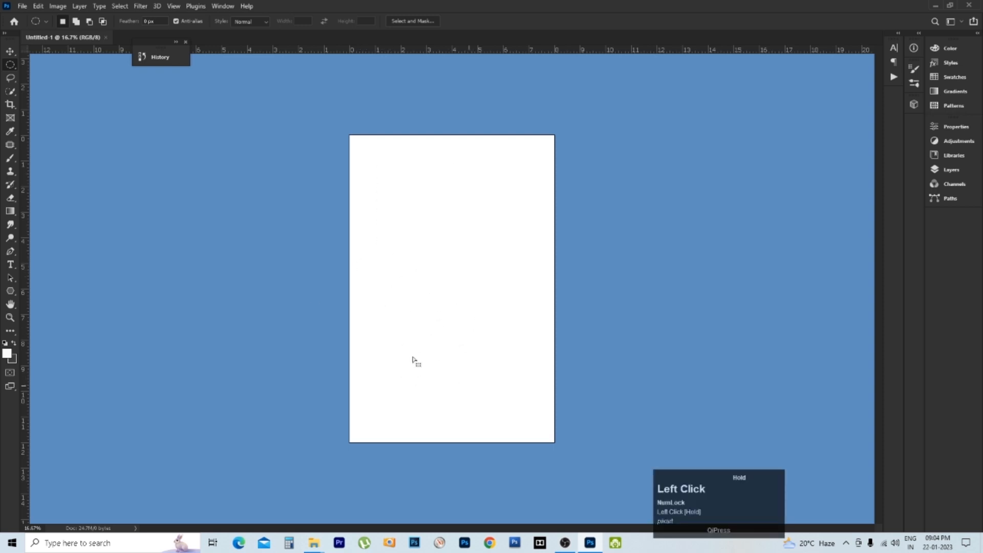
- Make a Single Row Marquee selection across the page and reposition it about 1.3 inches below the page's top edge
right_click(10, 65)
left_click(41, 83)
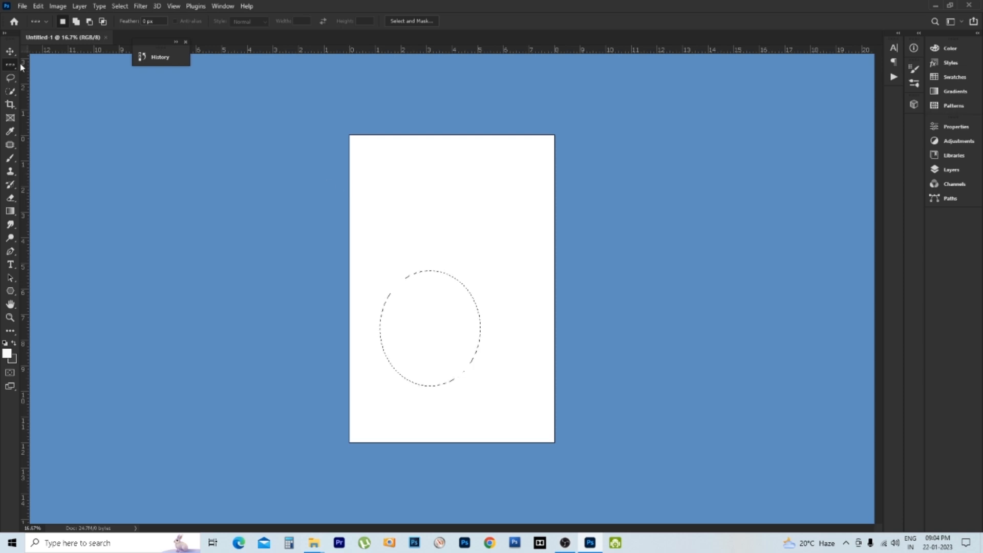
left_click(346, 178)
key("ctrl+space")
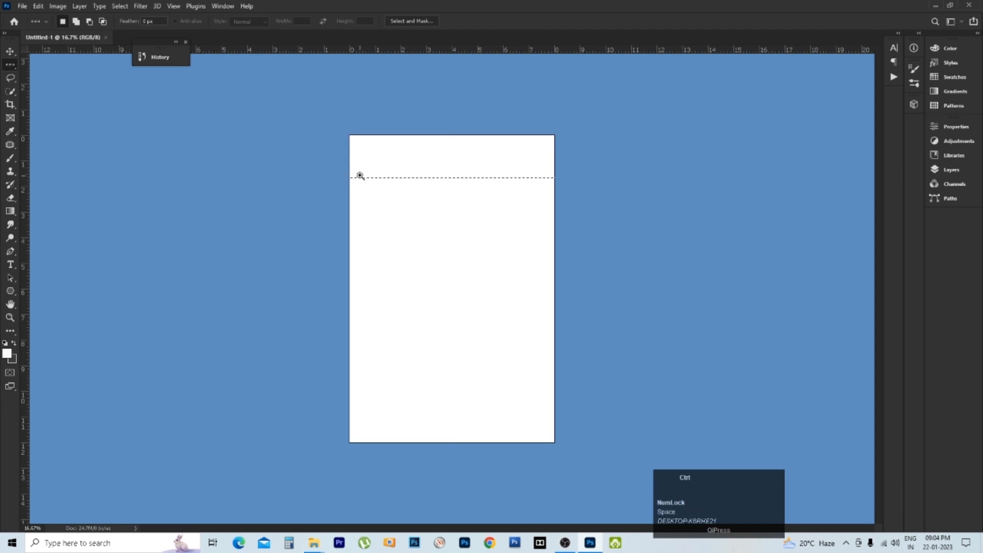
left_click_drag(445, 183, 488, 190)
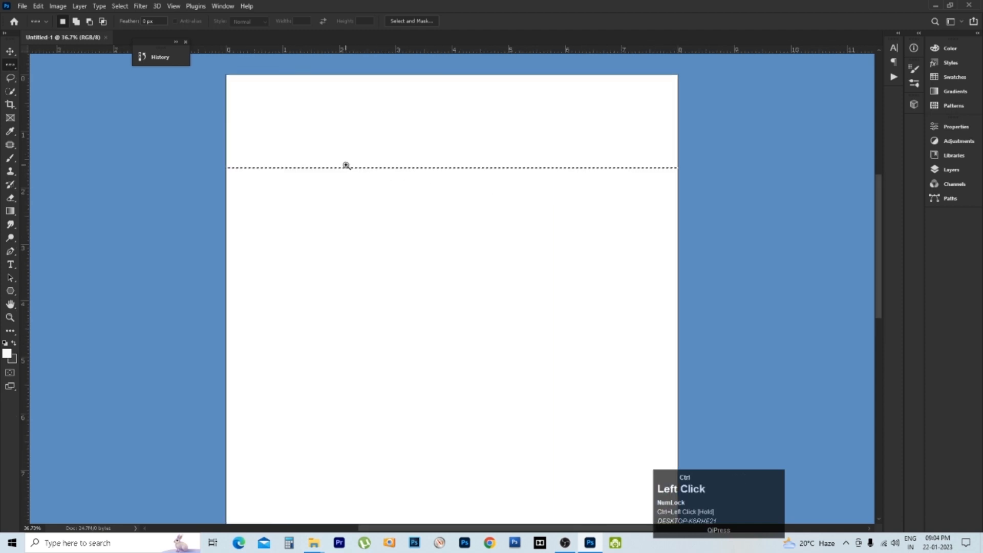
left_click(317, 165, "ctrl")
left_click(316, 165, "ctrl")
left_click_drag(153, 169, 77, 186)
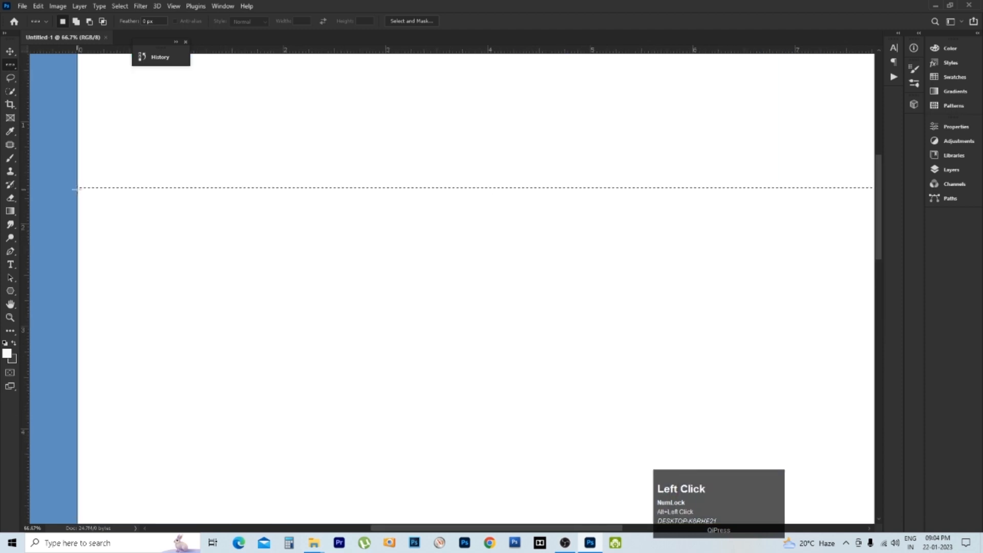
left_click(79, 163)
left_click(80, 151)
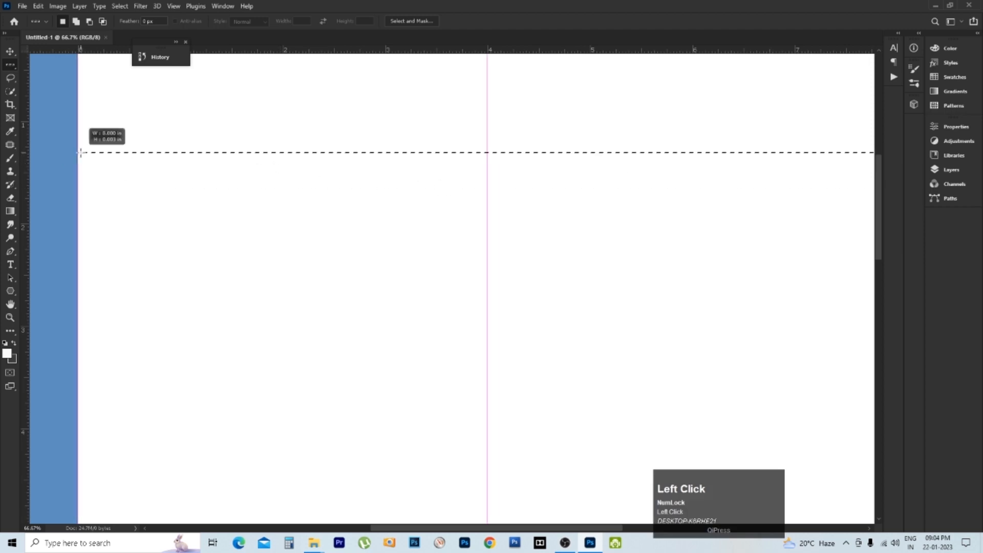
- Make a Single Column Marquee selection about 3 inches from the page's left edge and deselect it
right_click(12, 68)
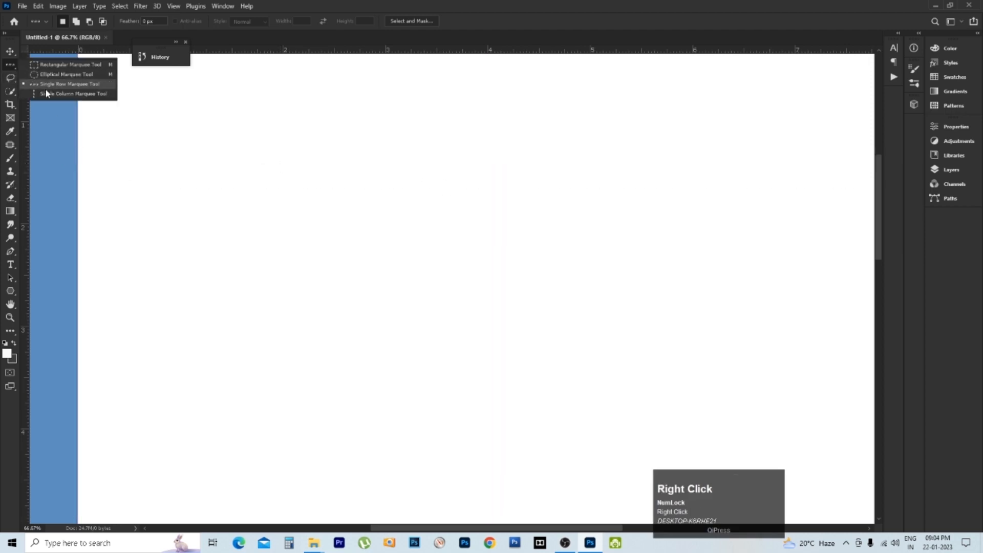
left_click(48, 90)
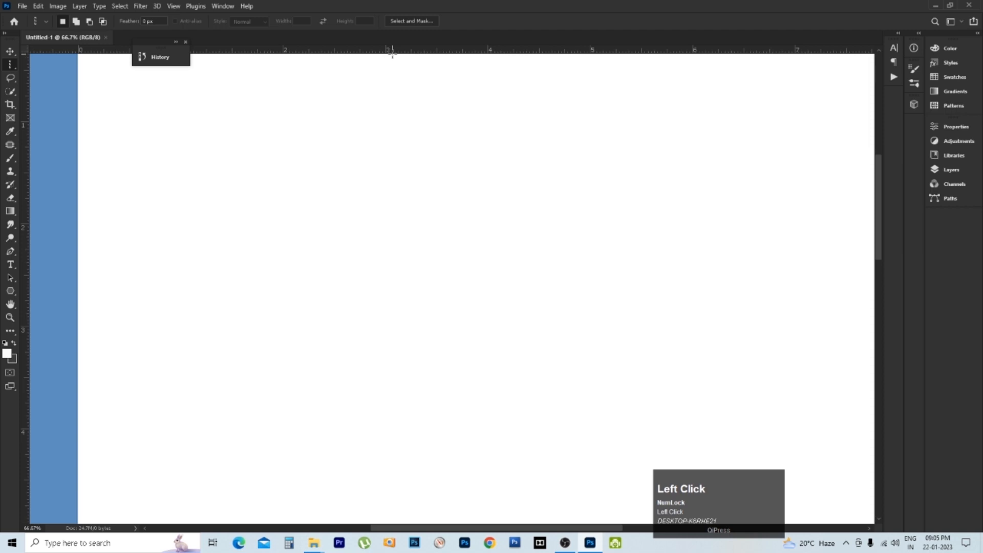
left_click_drag(390, 54, 392, 51)
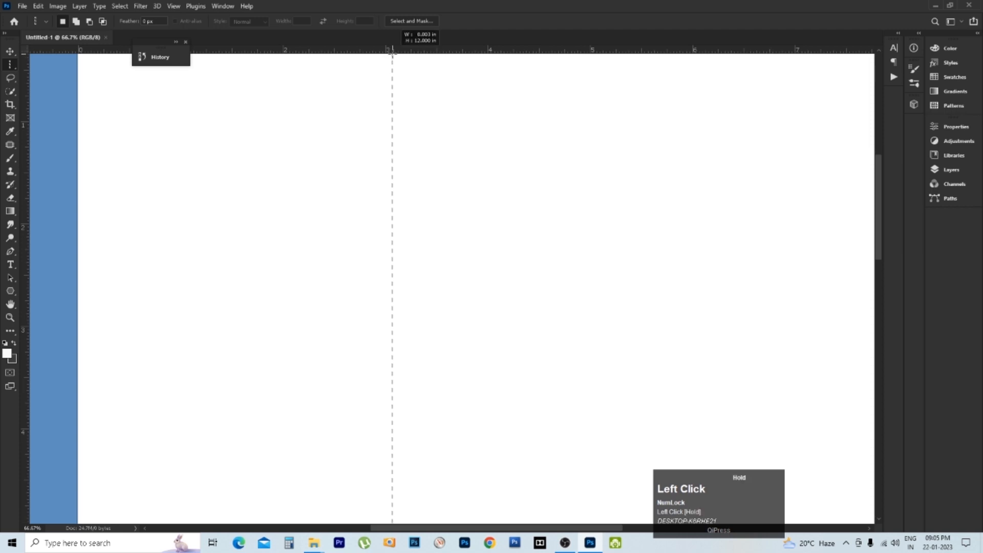
left_click_drag(392, 51, 392, 51)
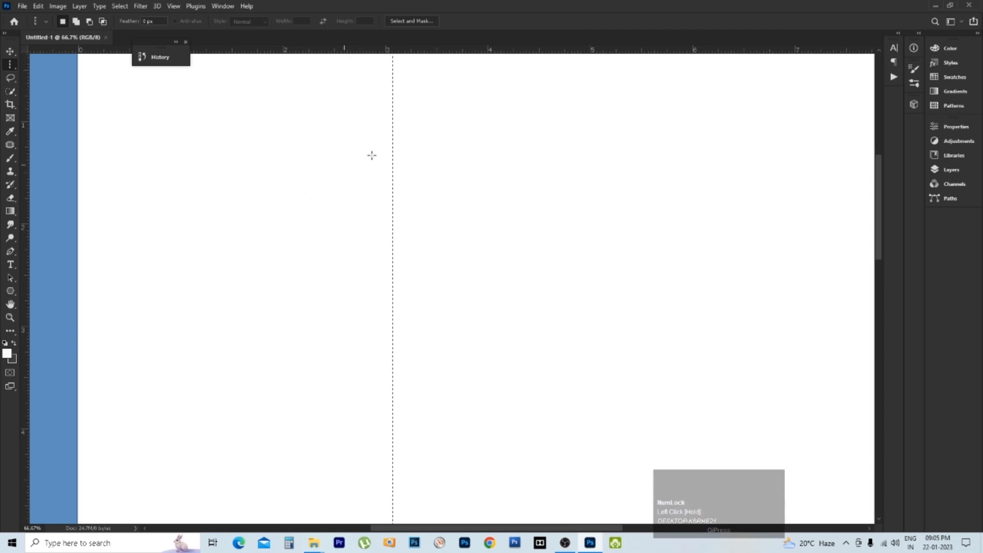
key("ctrl+0")
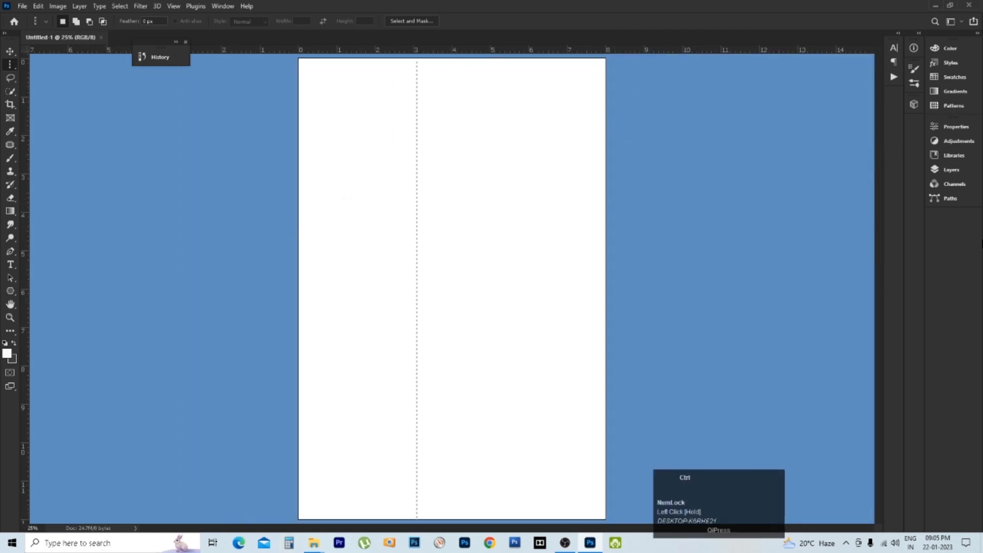
key("ctrl+d")
- Draw a rectangular marquee selection about 2 by 2.5 inches in the page's upper-left corner and deselect it
right_click(10, 65)
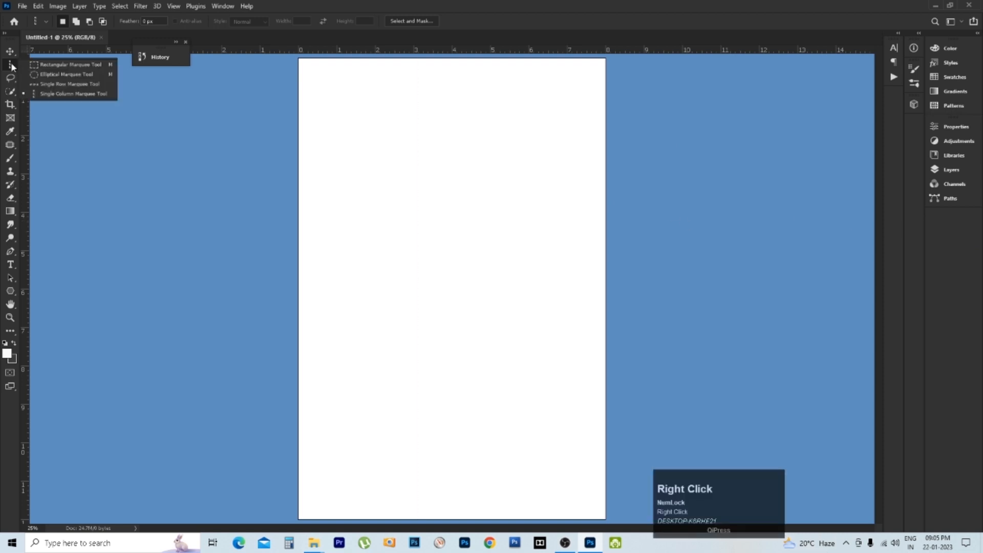
left_click(48, 68)
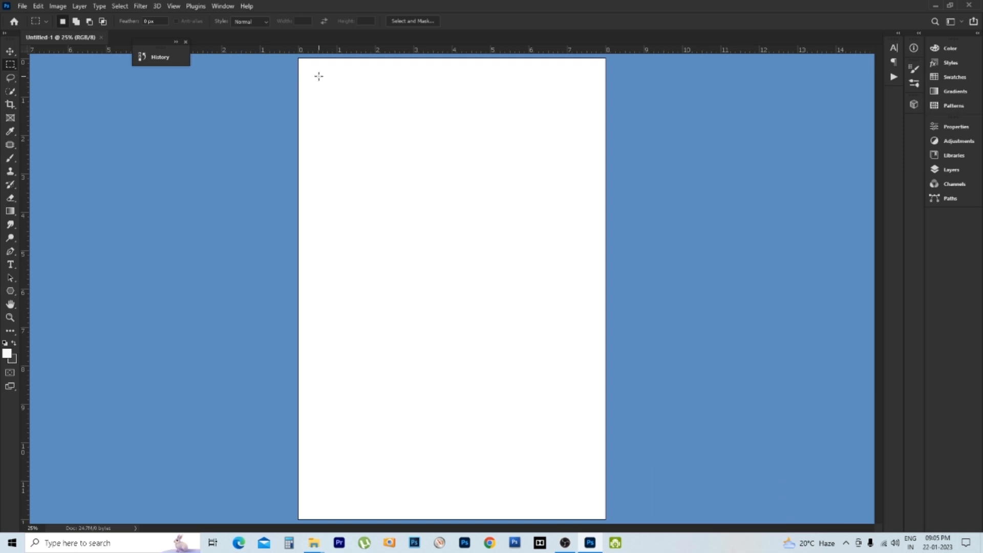
left_click_drag(308, 71, 333, 100)
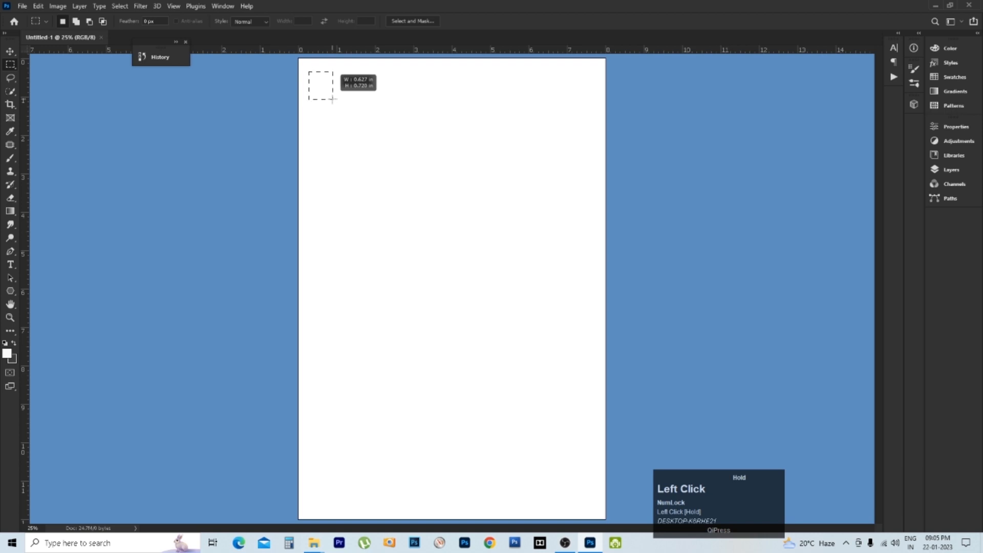
left_click_drag(332, 99, 378, 218)
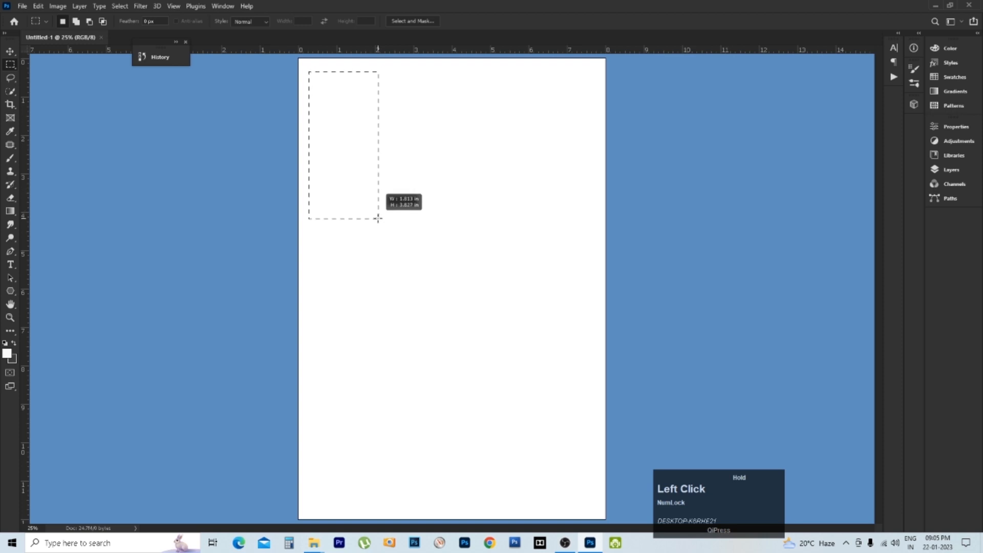
left_click_drag(378, 219, 527, 142)
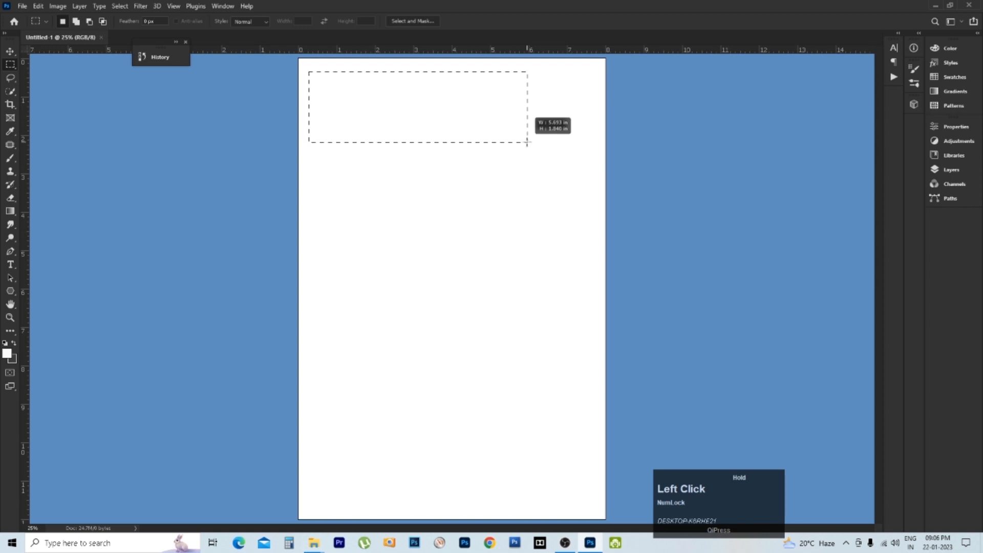
left_click_drag(527, 142, 385, 167)
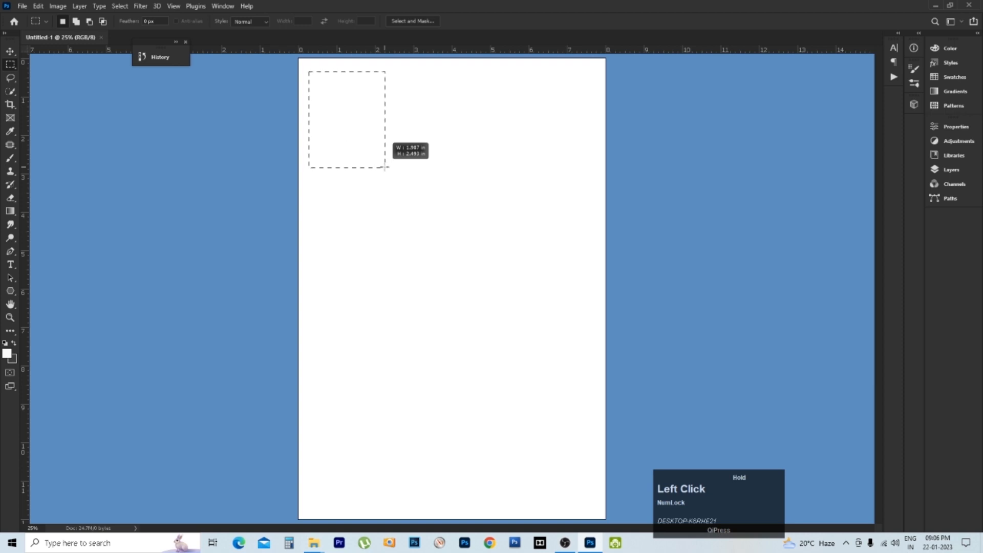
left_click_drag(385, 167, 385, 167)
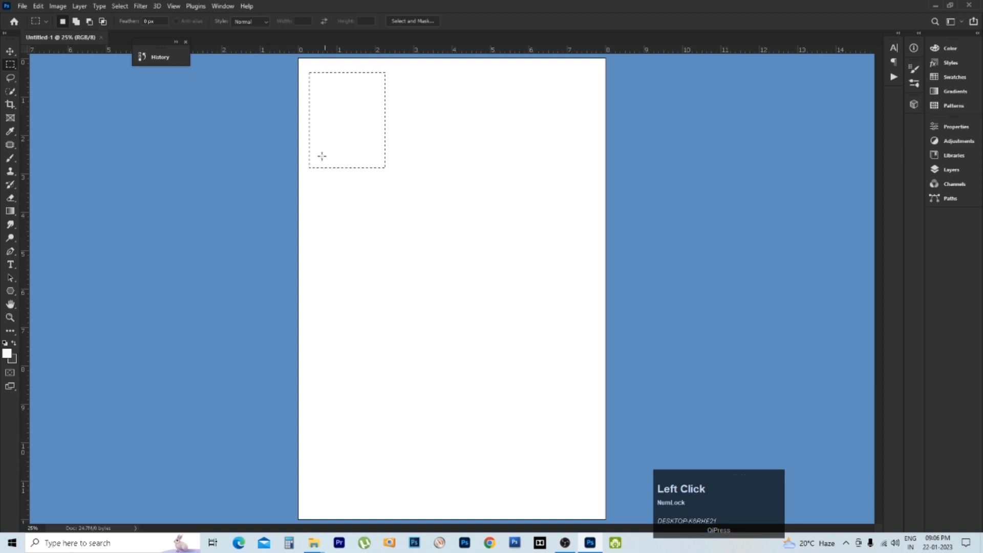
key("ctrl+d")
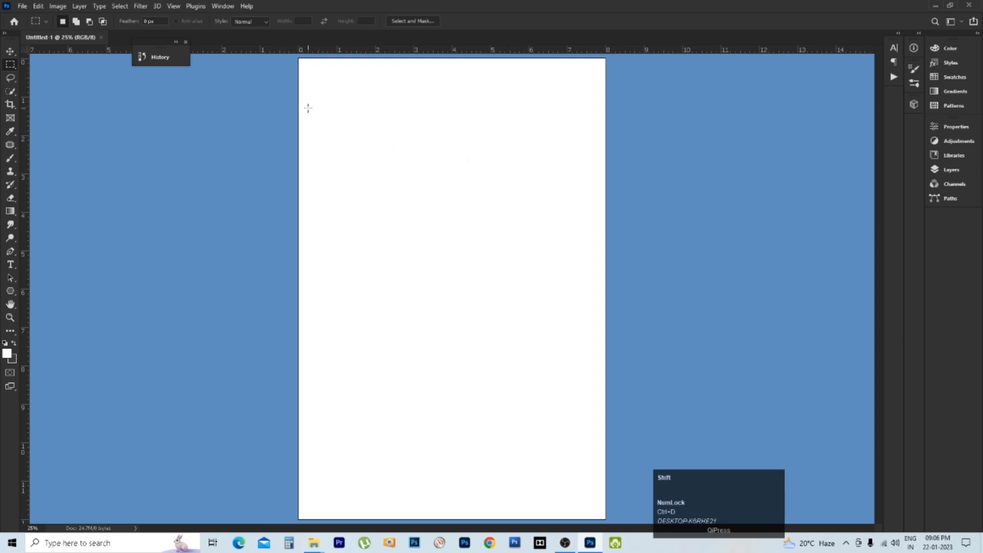
- Draw a marquee selection constrained to a square, about 3.4 inches per side, in the upper-left part of the page
left_click_drag(314, 108, 389, 212)
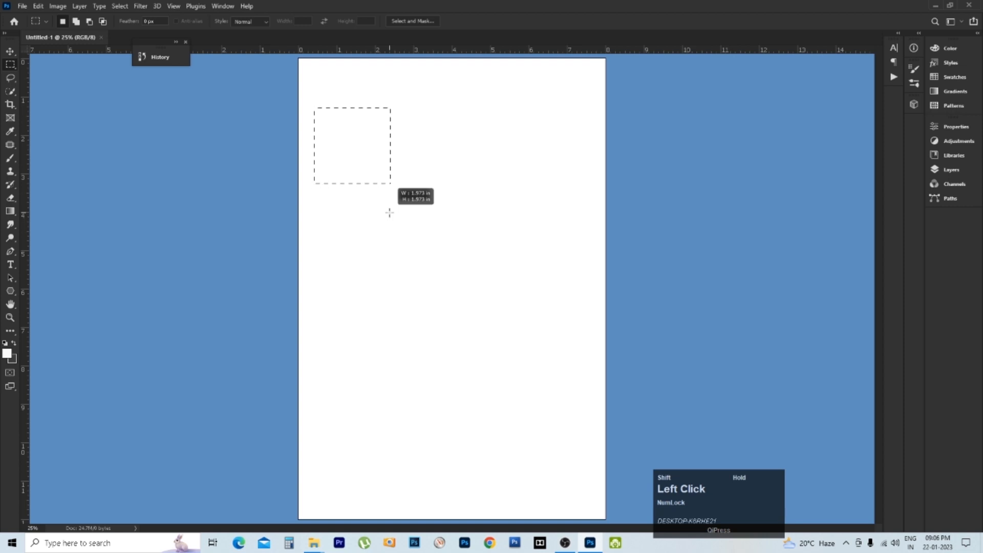
left_click_drag(389, 213, 446, 254)
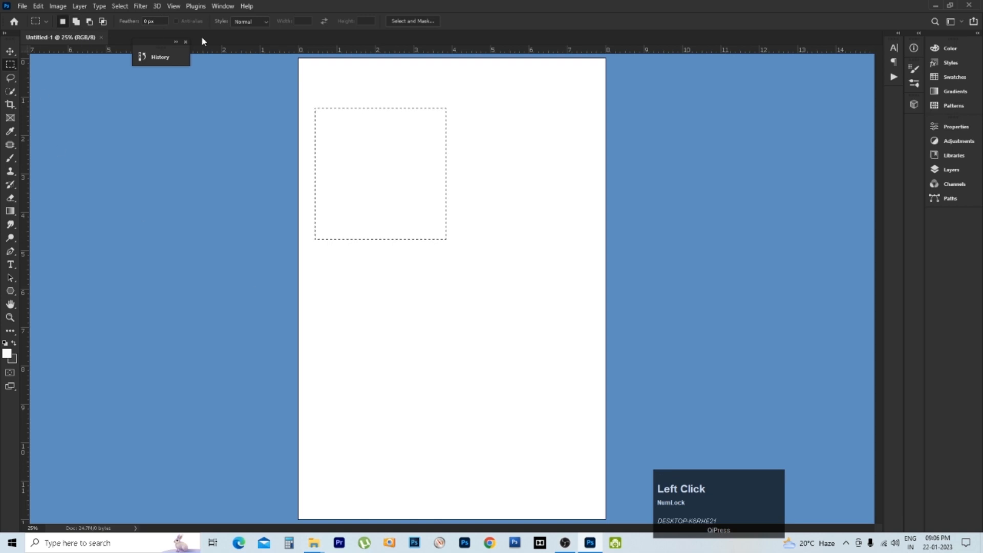
- Set the Rectangular Marquee style to Fixed Ratio and deselect the square selection
left_click(266, 21)
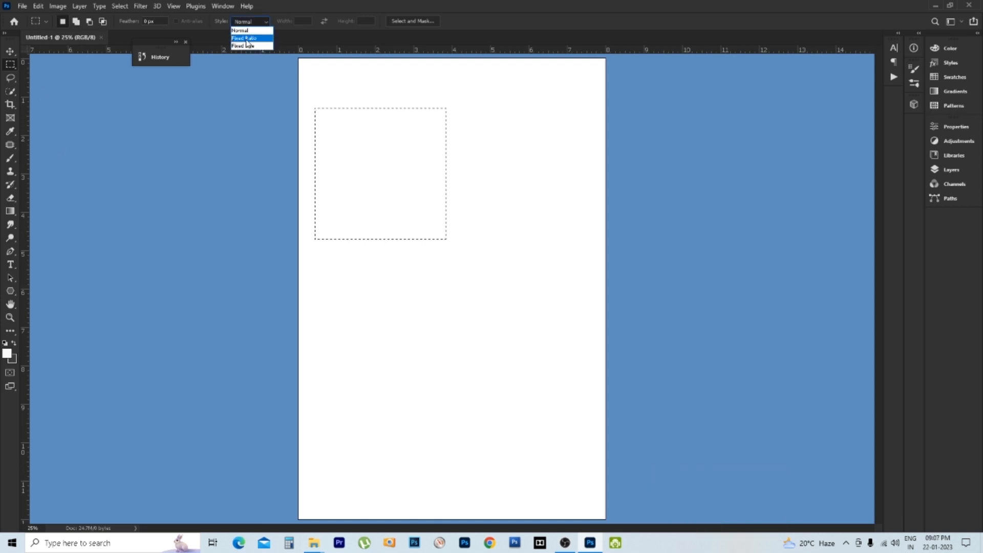
left_click(247, 40)
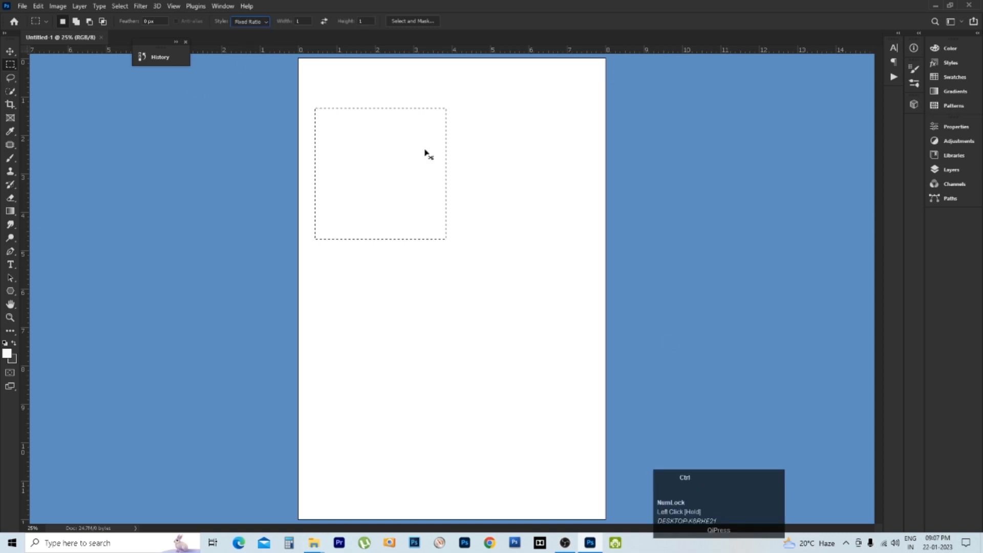
key("ctrl+d")
- Try other width and height values for the Fixed Ratio style and restore both to 1
left_click(262, 23)
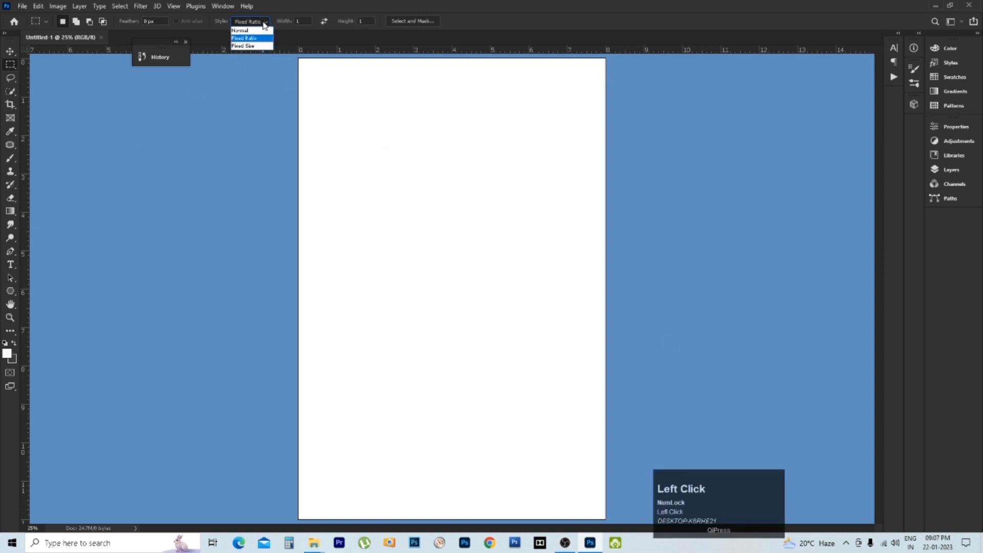
left_click(302, 20)
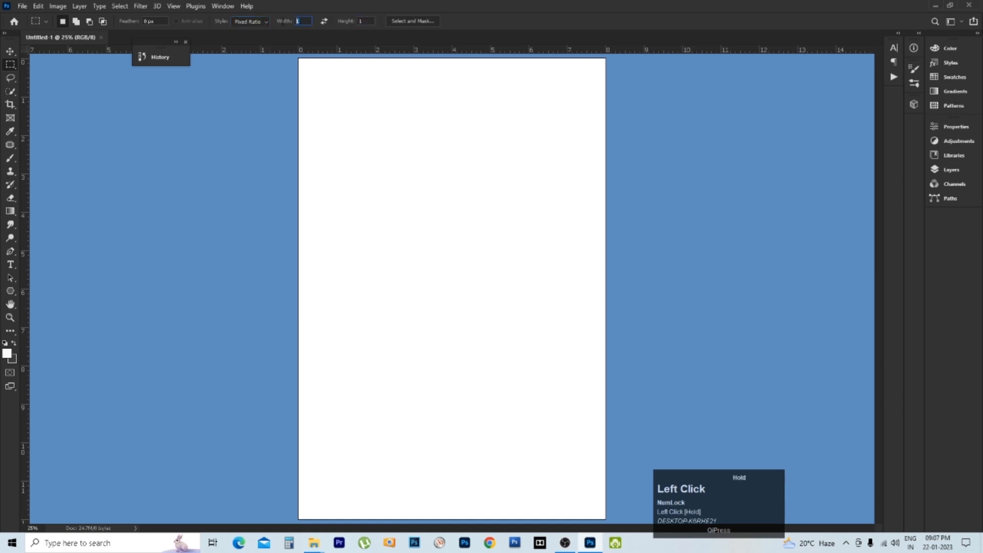
left_click(284, 23)
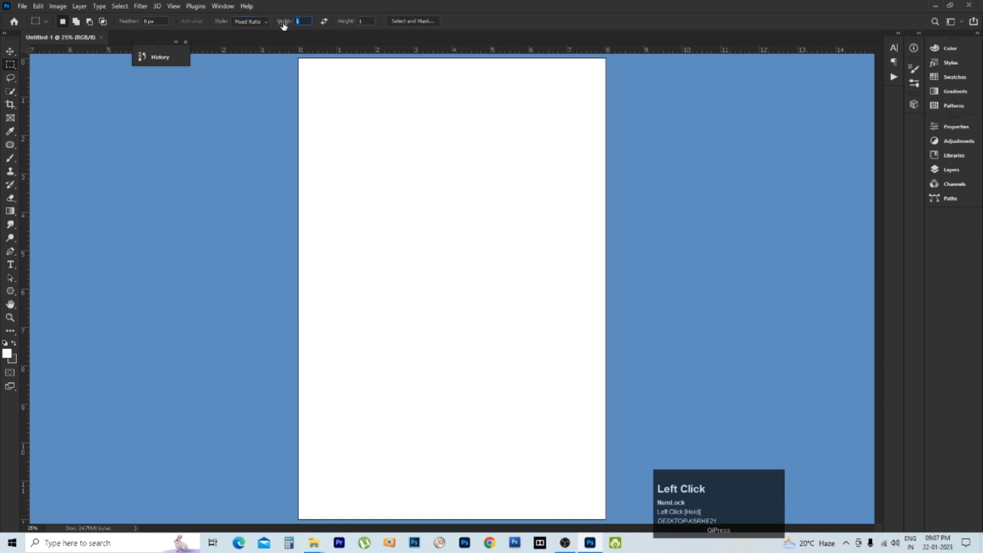
left_click(361, 21)
left_click(302, 21)
type("10")
left_click(361, 21)
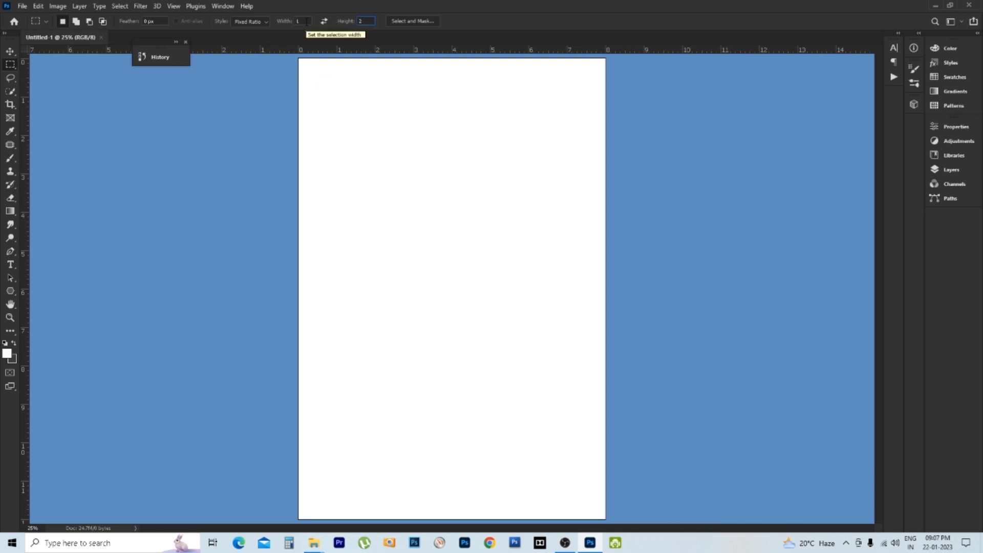
left_click(306, 22)
- Draw a series of 1:1 marquee selections, ending with a square about 2 inches per side in the page's upper-left area
left_click_drag(320, 117, 389, 211)
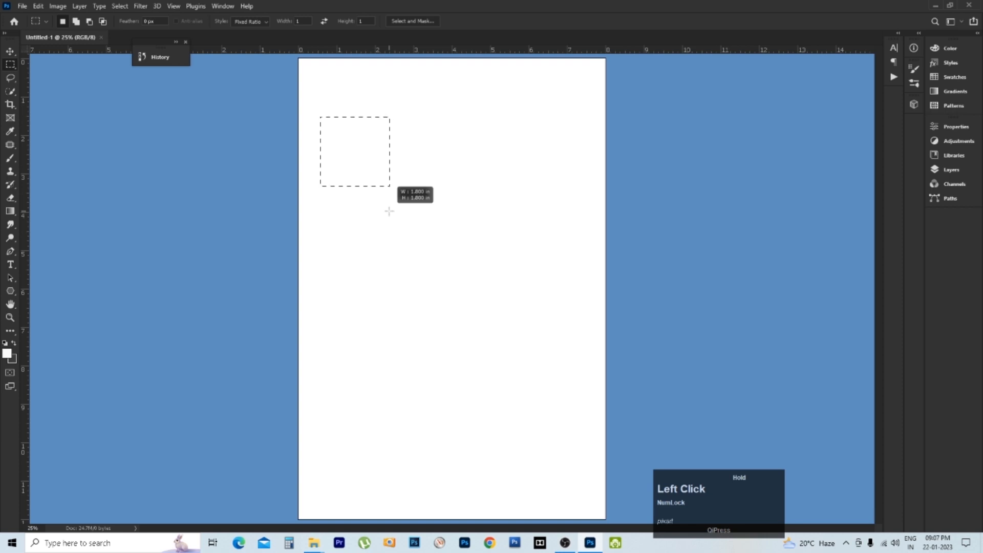
left_click_drag(389, 211, 419, 264)
left_click_drag(364, 236, 472, 380)
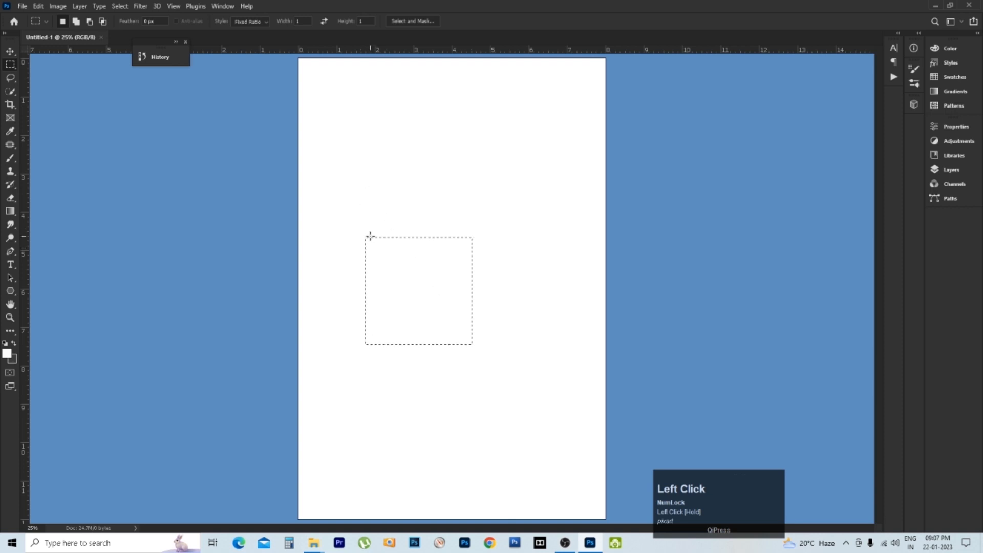
left_click_drag(329, 116, 406, 210)
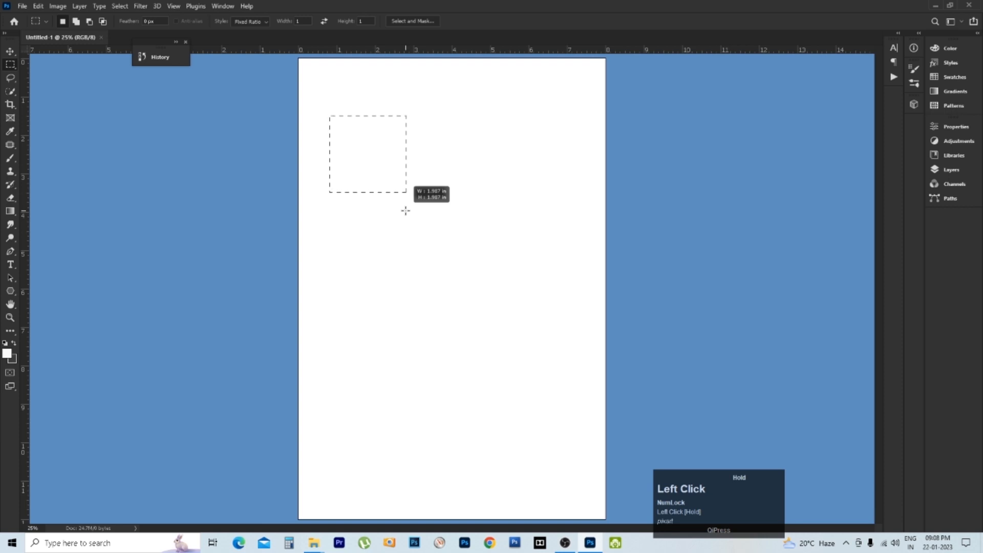
left_click_drag(405, 211, 405, 210)
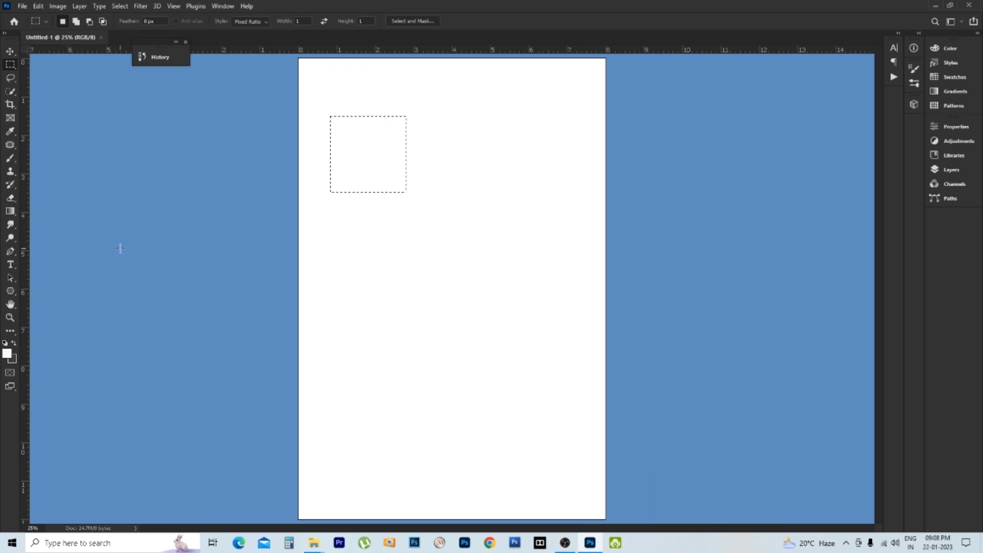
- Add four more 1:1 squares to the selection, two in a row beside the first and two overlapping below it
left_click(76, 23)
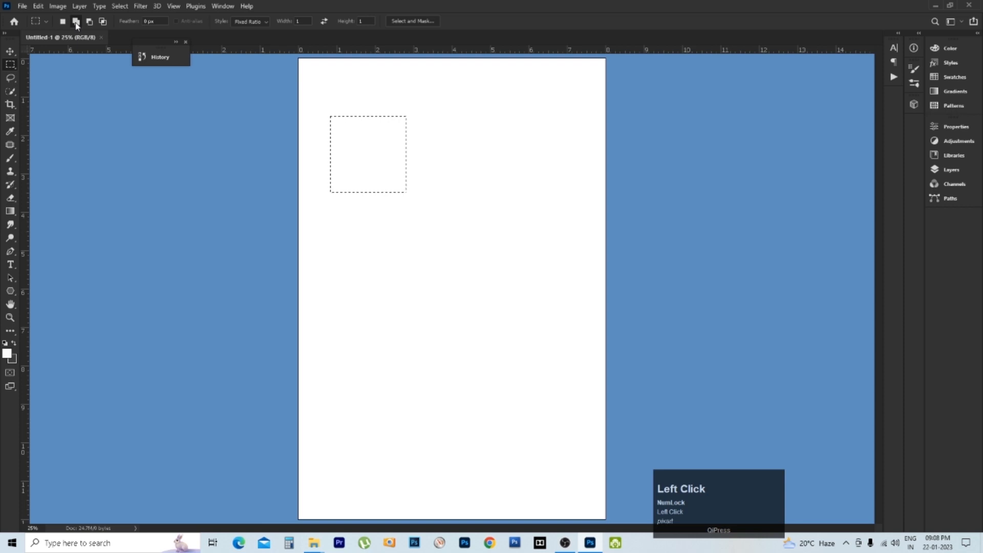
left_click_drag(335, 201, 459, 285)
left_click_drag(415, 194, 491, 117)
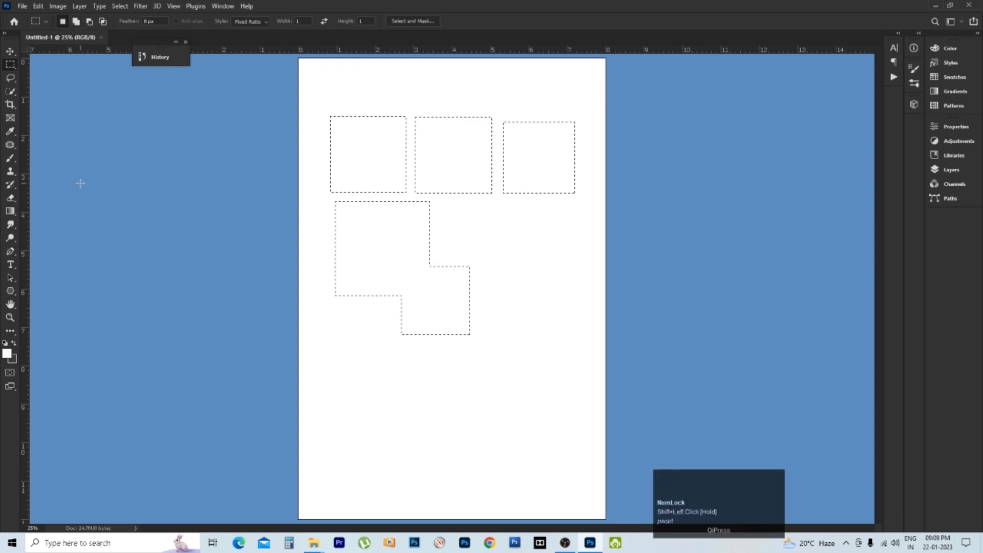
- Subtract two squares, about 1.75 and 1.2 inches per side, from the facing corners of the middle and right squares in the upper row
key("alt")
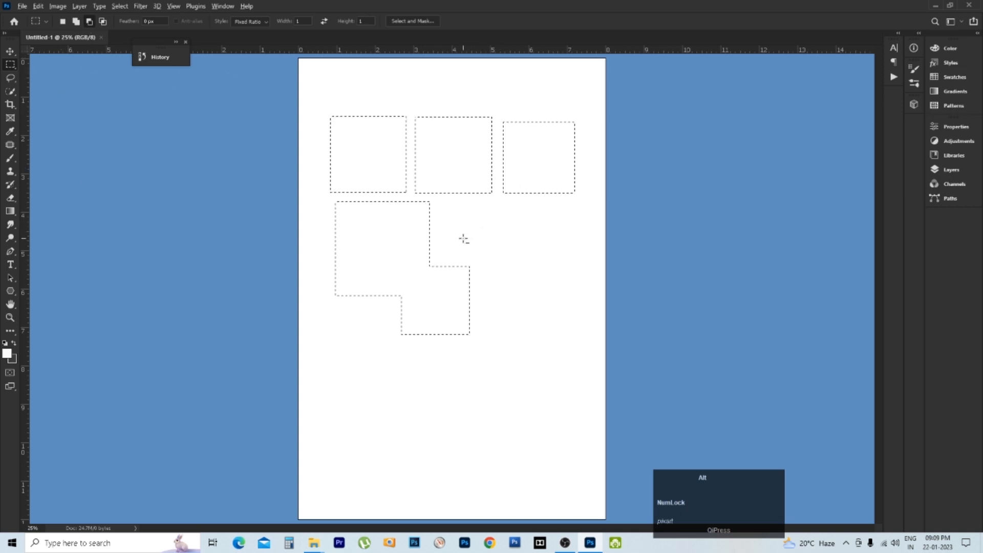
left_click_drag(463, 240, 530, 150)
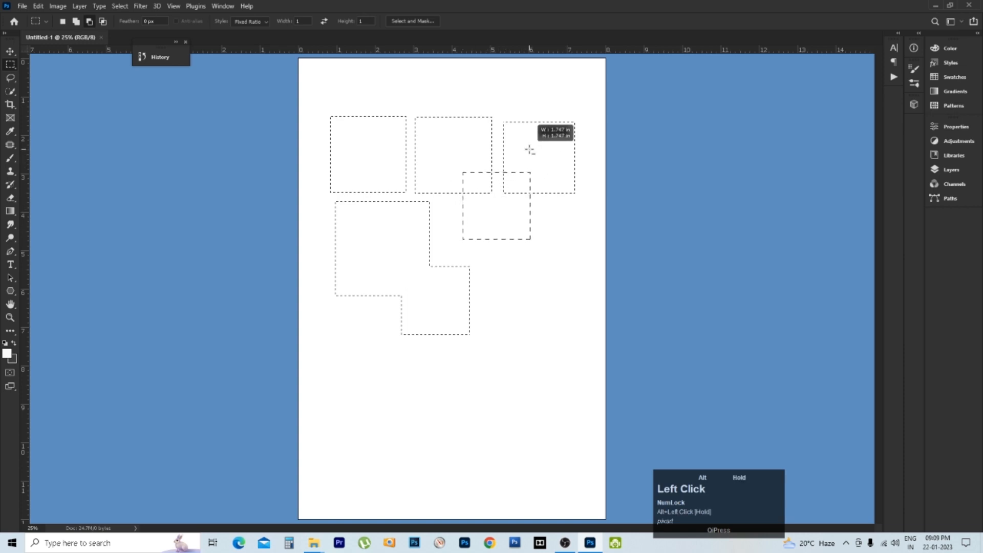
left_click_drag(530, 150, 530, 149)
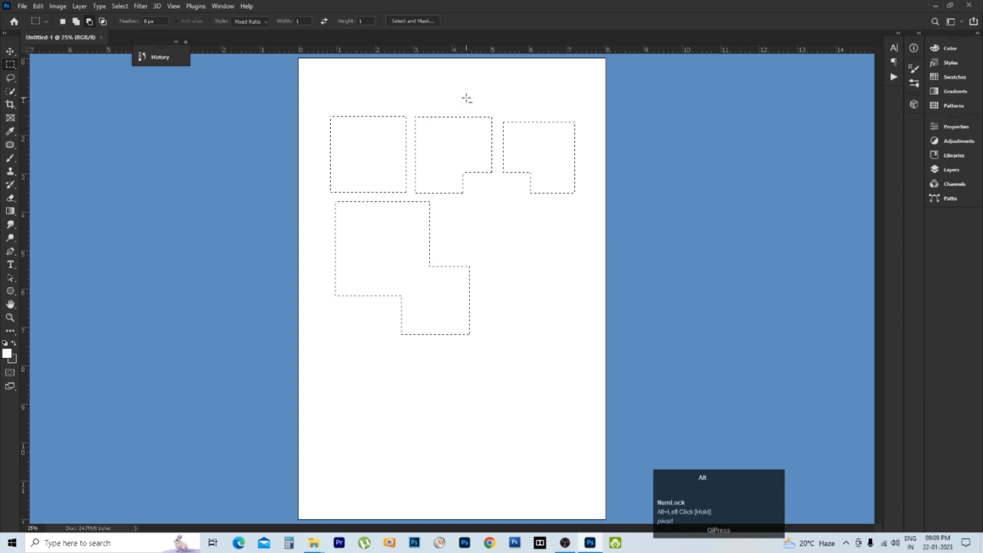
left_click_drag(466, 98, 528, 145)
- Intersect the selection with a square about 3.2 inches per side across its middle, and deselect the result
left_click(102, 23)
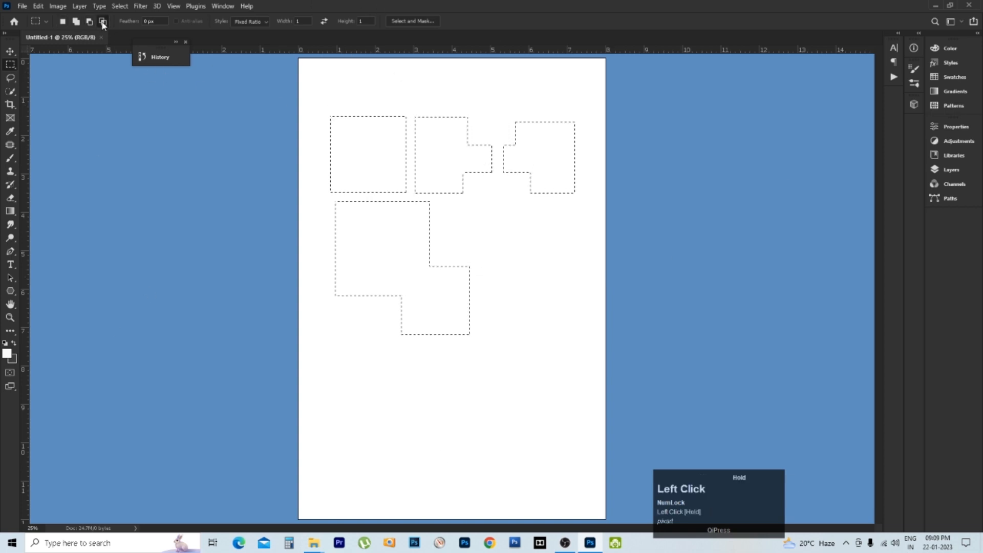
left_click_drag(403, 157, 526, 280)
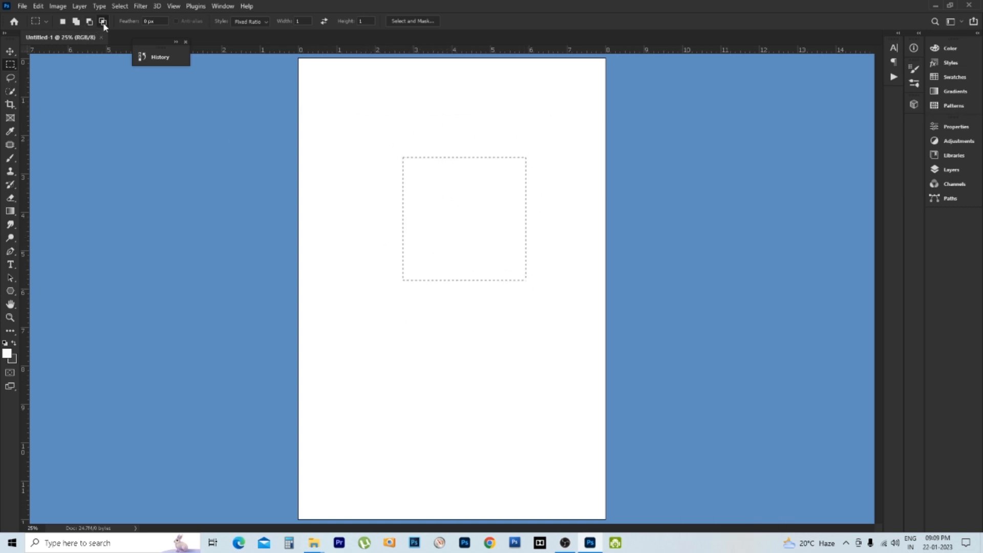
left_click(373, 148)
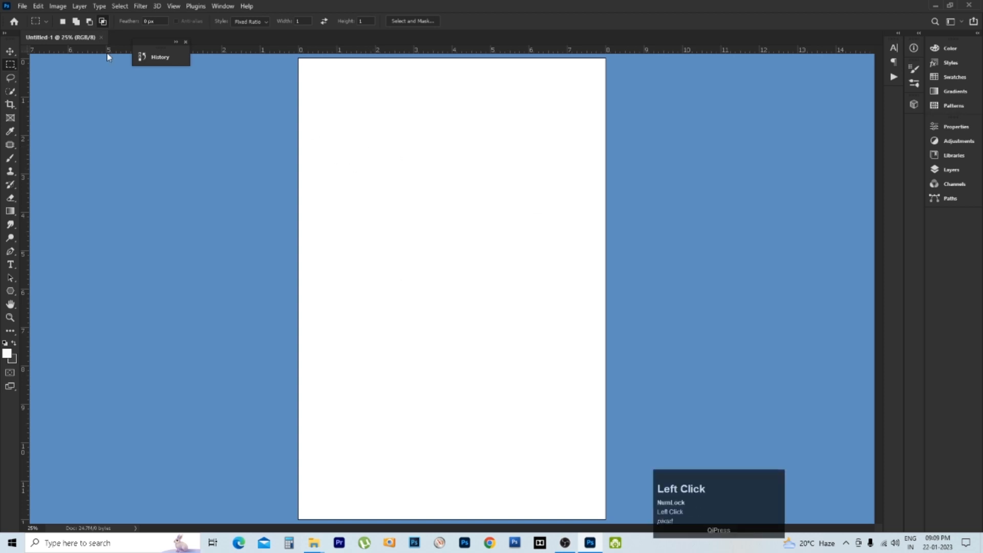
- Return to New Selection mode and draw a 1:1 square about 1.4 inches per side near the page's left edge
left_click(62, 22)
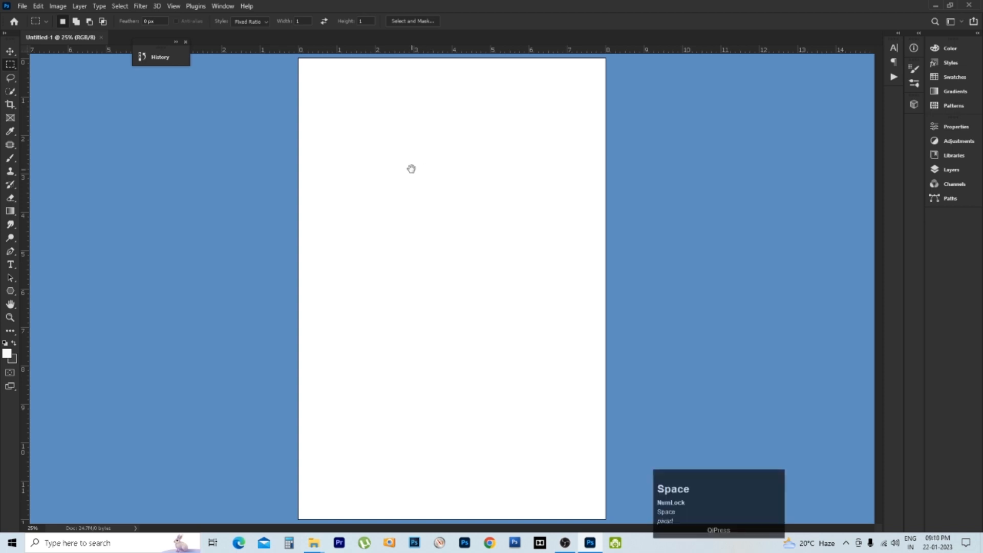
left_click(410, 166, "alt")
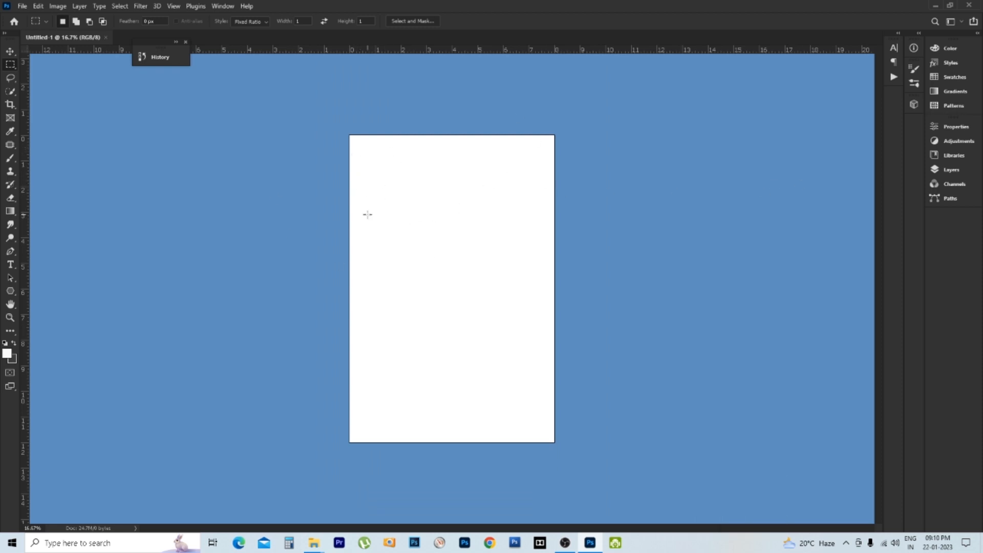
left_click_drag(367, 214, 402, 289)
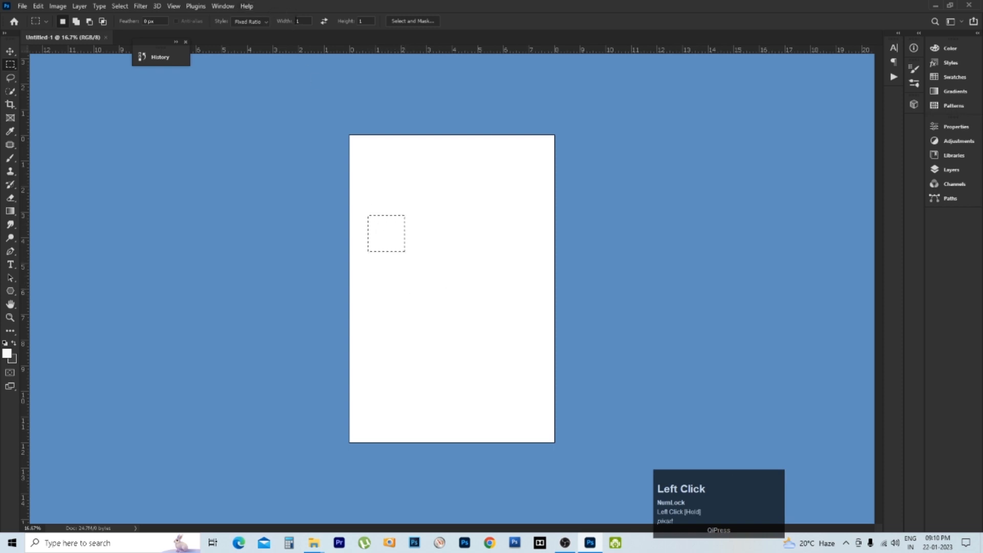
- With the ratio height set to 2, draw a selection about 1.3 by 2.7 inches and move it about 1 inch from the page's left edge
left_click(250, 22)
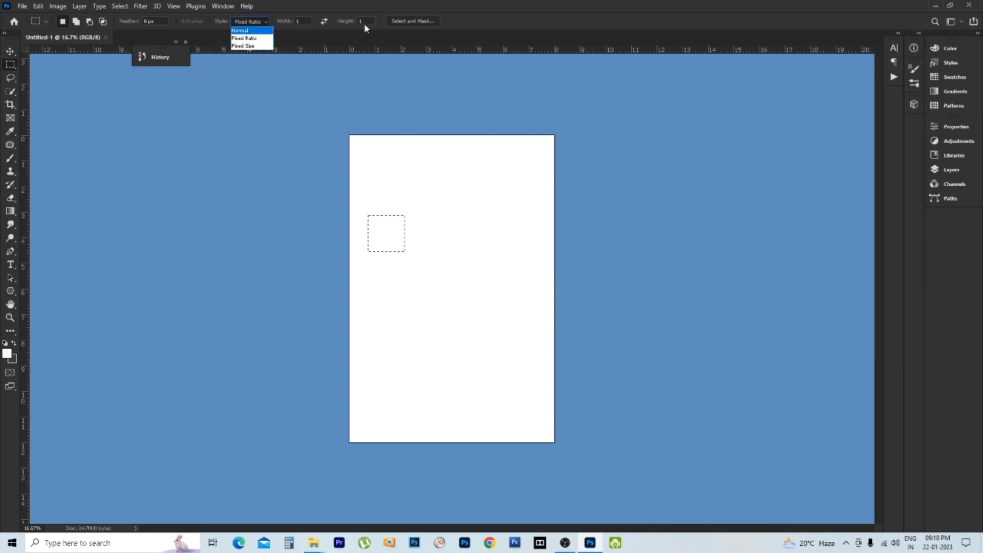
left_click(341, 23)
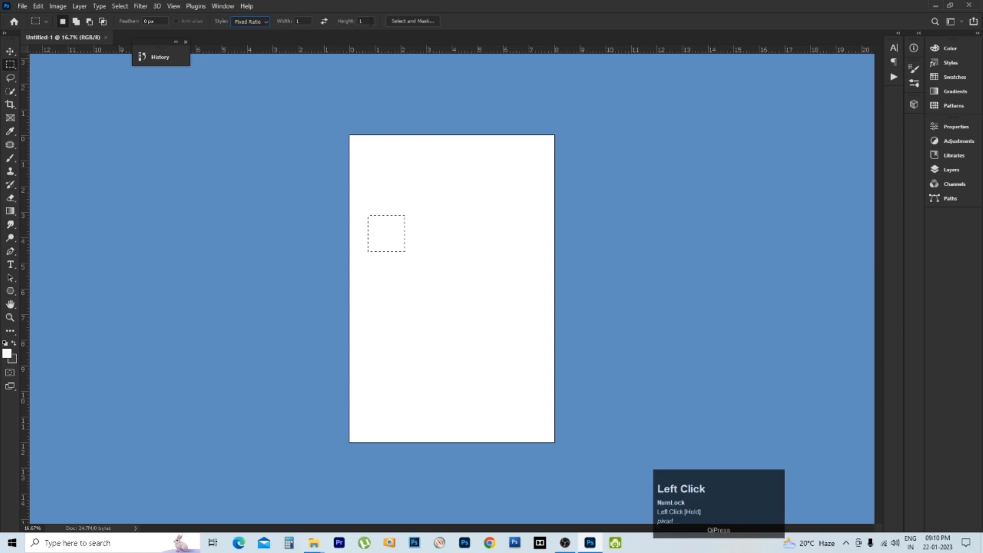
type("2")
left_click_drag(403, 179, 488, 247)
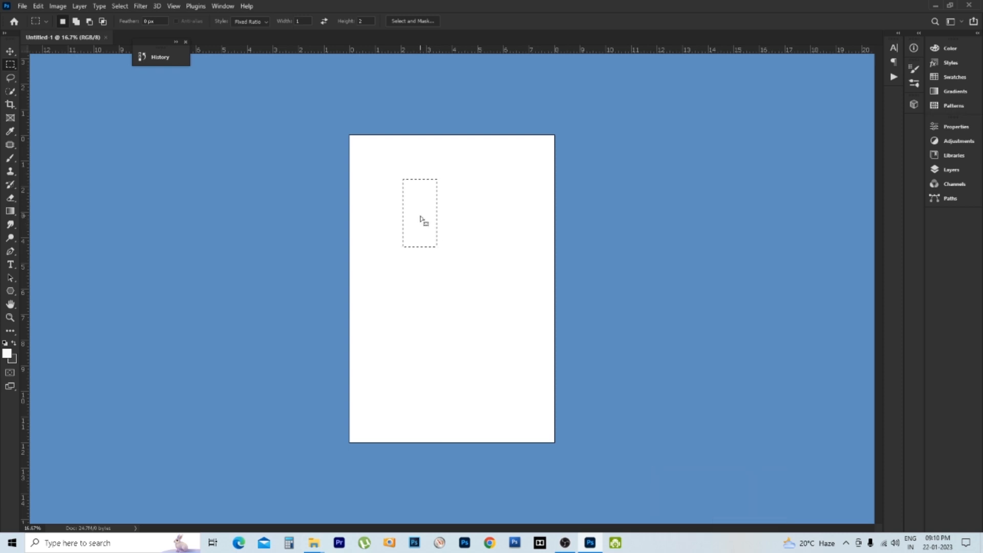
left_click_drag(421, 220, 394, 265)
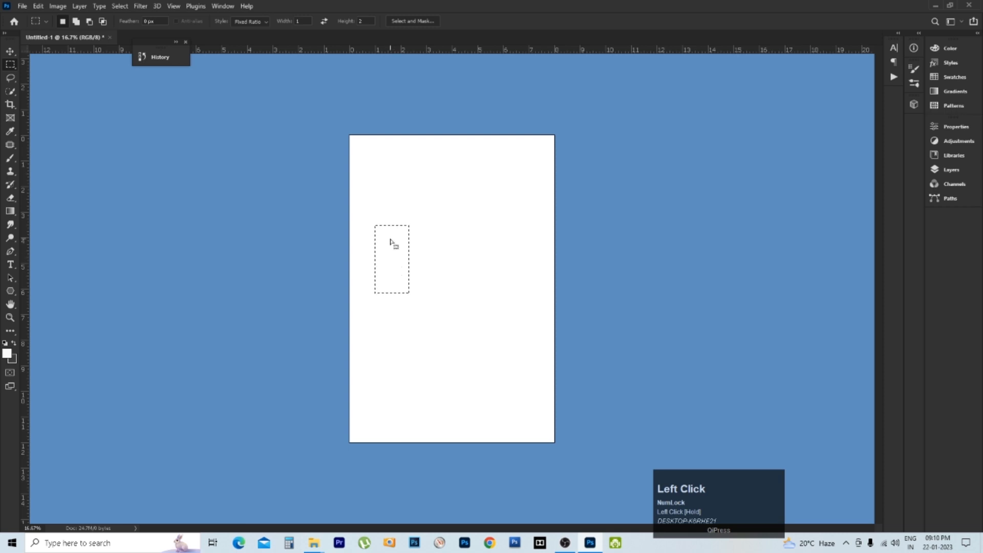
left_click(388, 258, "ctrl")
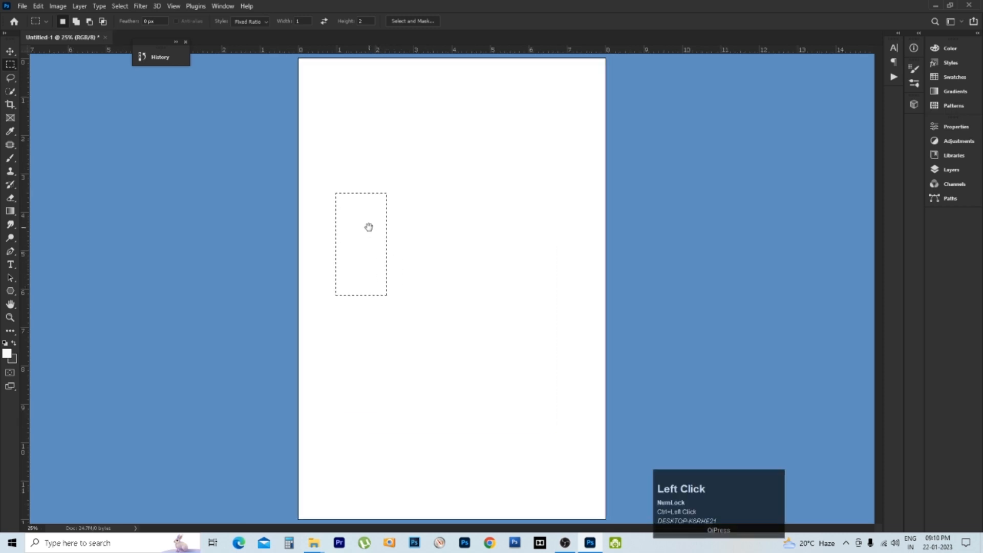
- Set the foreground colour to dark grey #343434 and return to the Rectangular Marquee tool
left_click(9, 354)
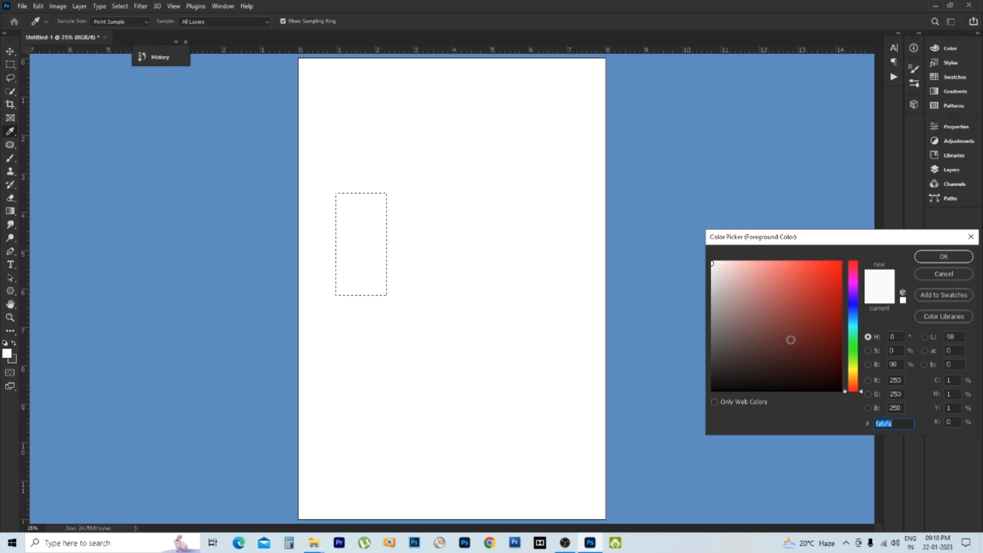
left_click(736, 359)
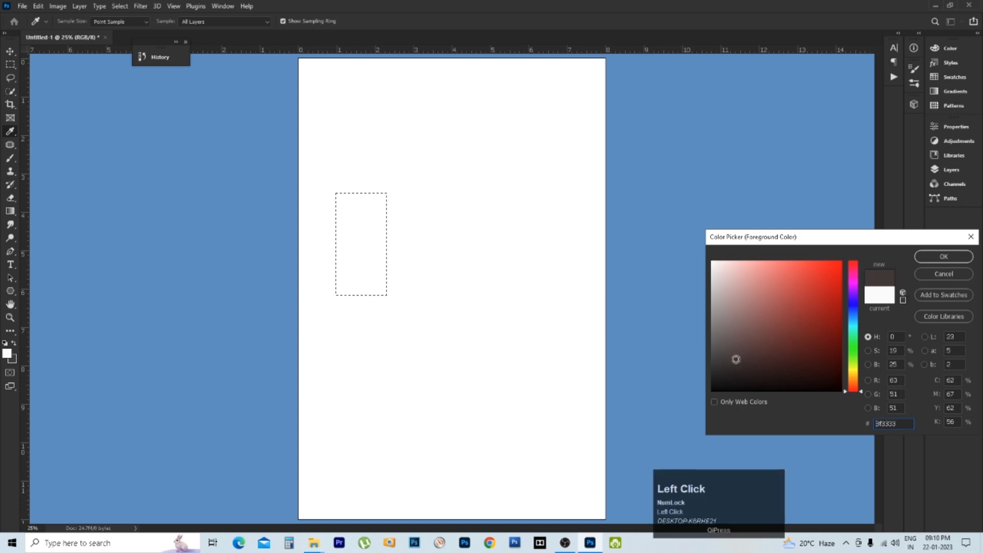
left_click_drag(729, 366, 673, 364)
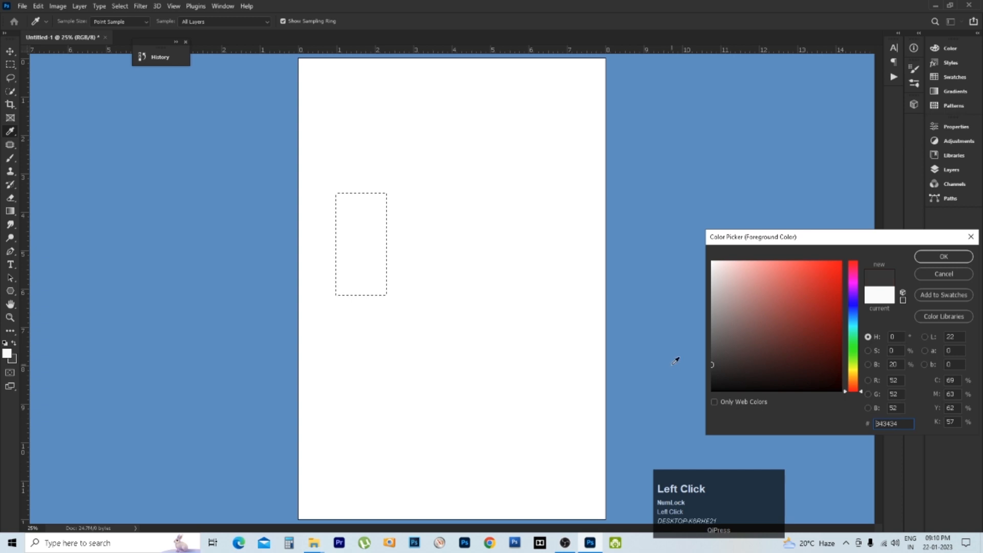
left_click(932, 262)
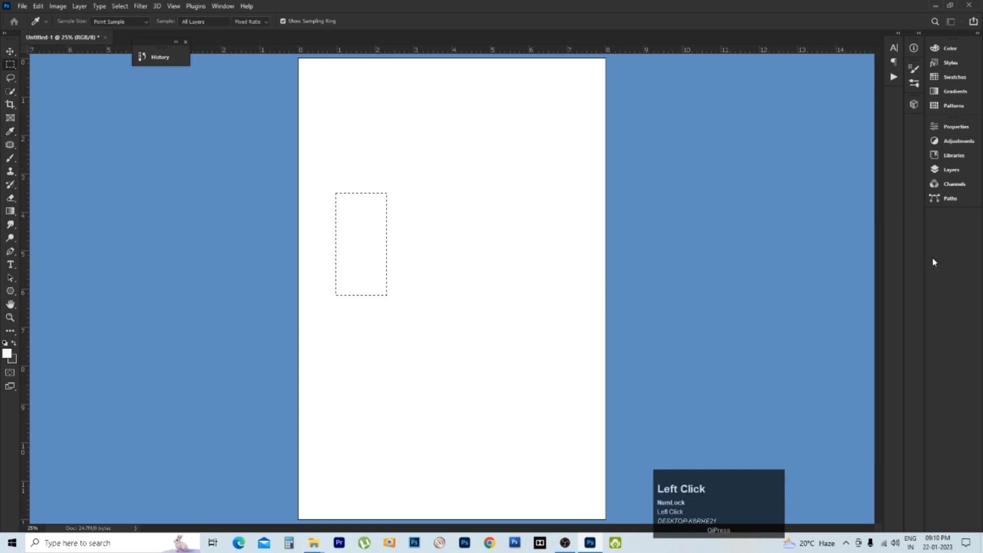
key("m")
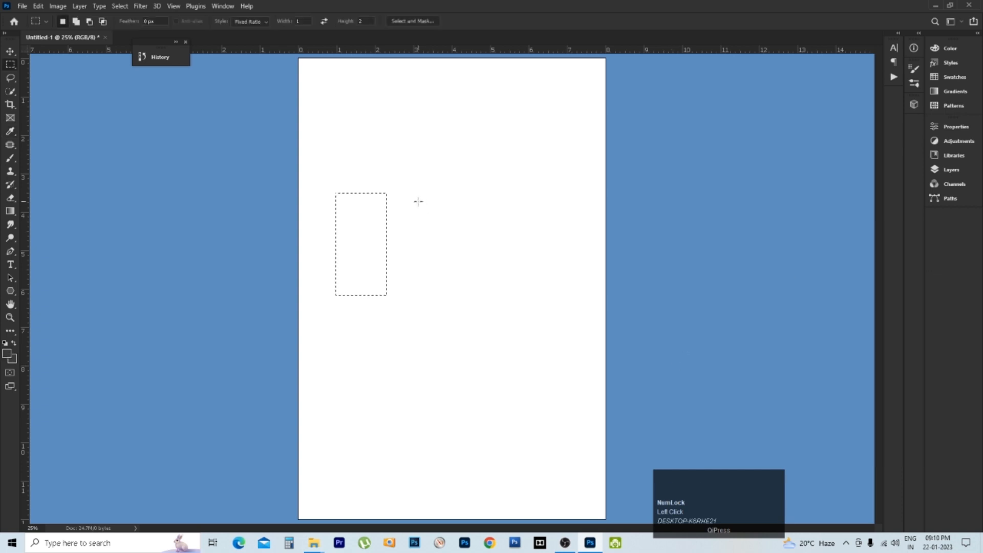
key("alt")
- Set the background colour to a deep, saturated blue
left_click(11, 362)
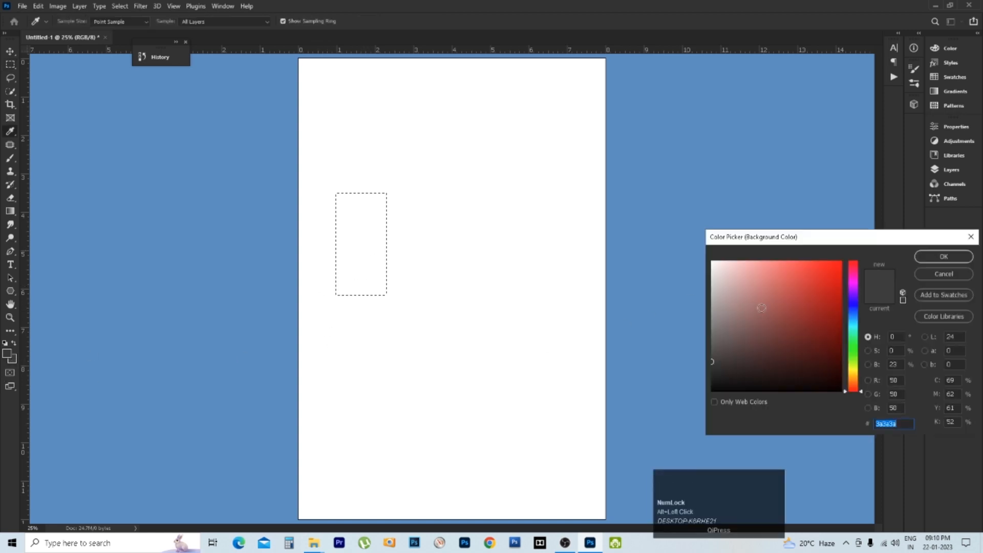
left_click_drag(803, 291, 863, 219)
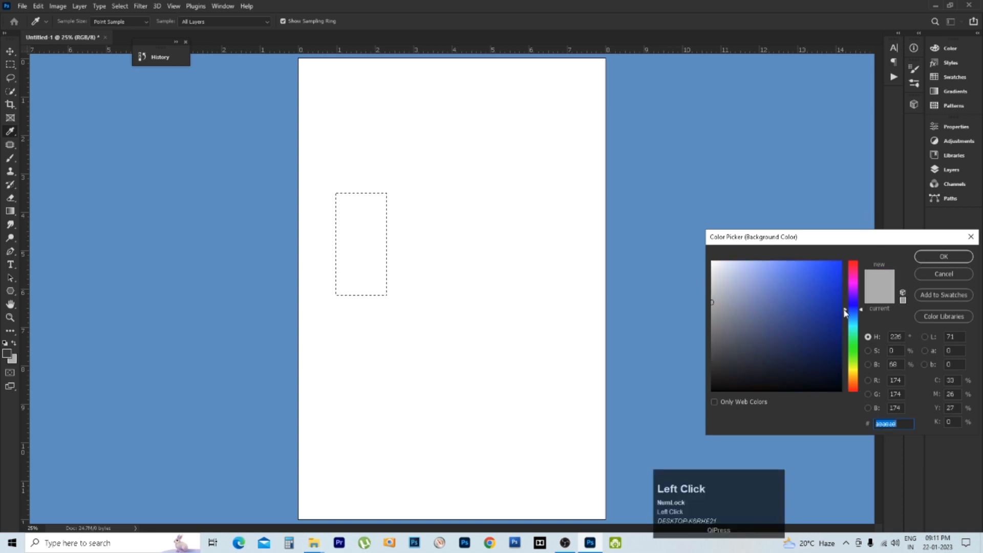
left_click_drag(826, 303, 852, 296)
left_click(939, 260)
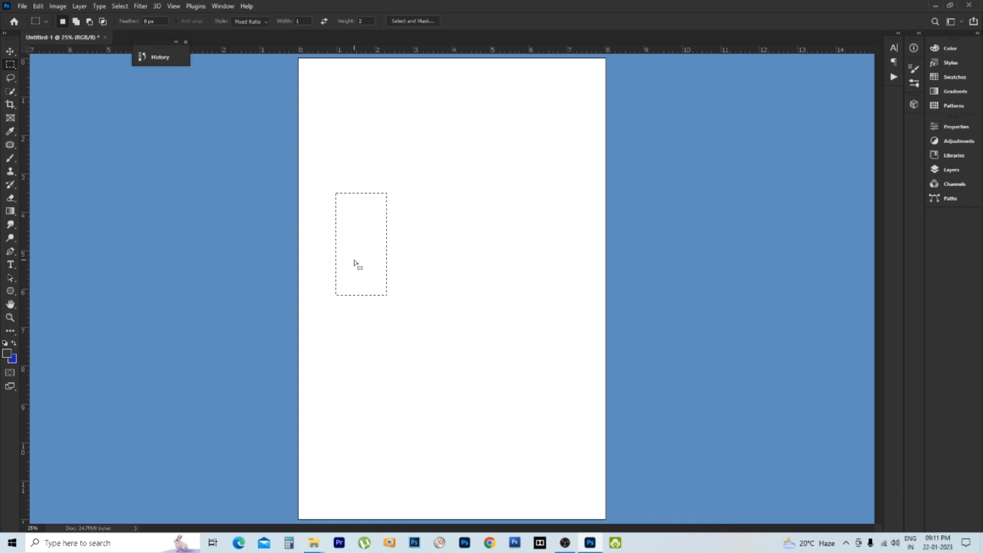
- Fill the 1:2 rectangular selection with the dark grey foreground colour
key("alt")
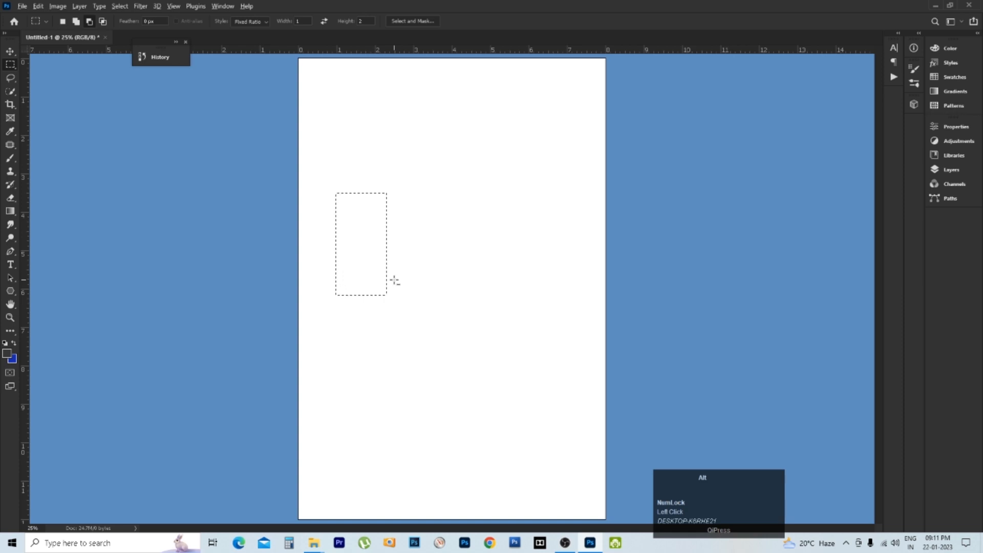
key("alt+BackSpace")
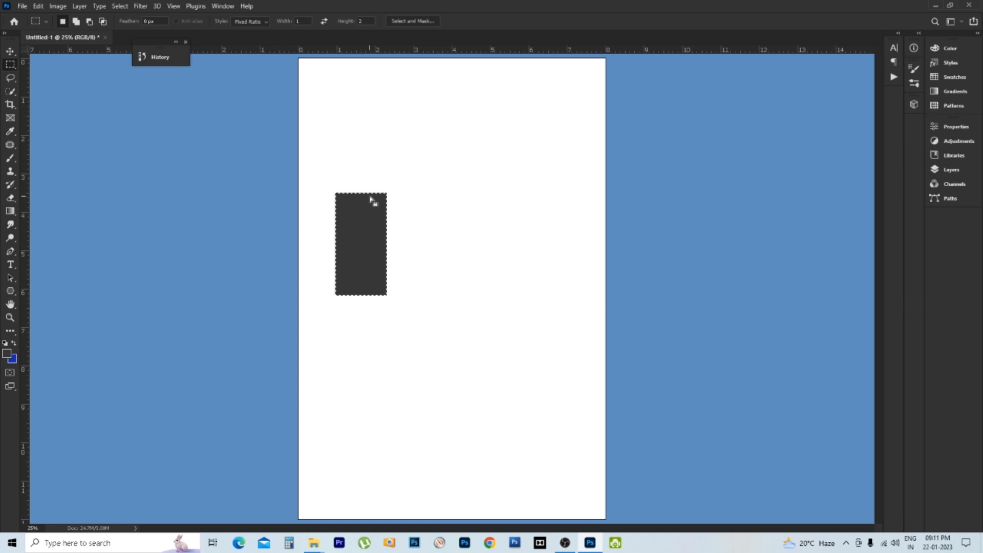
key("ctrl+space")
left_click(377, 259)
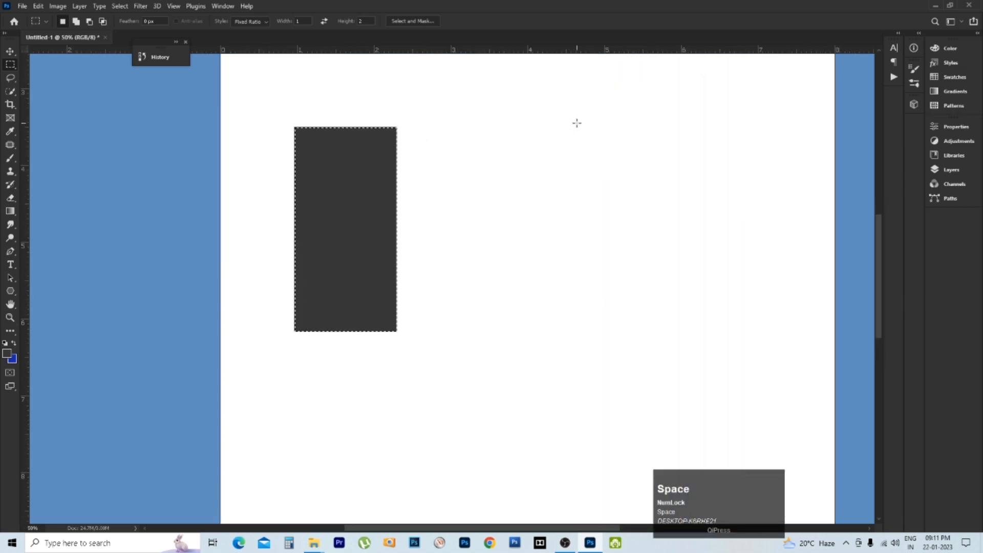
- Hide the rulers around the canvas and show them again
key("shift")
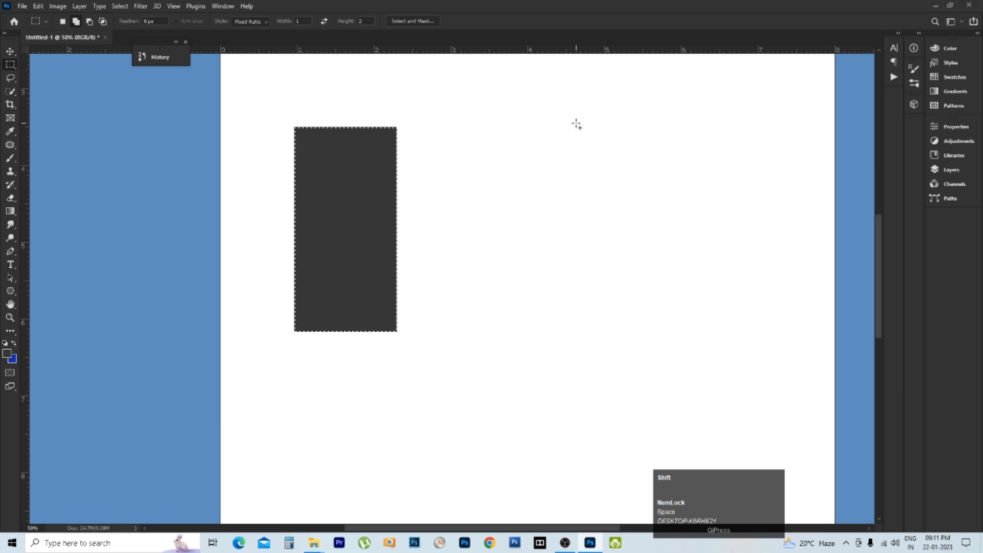
key("ctrl+r")
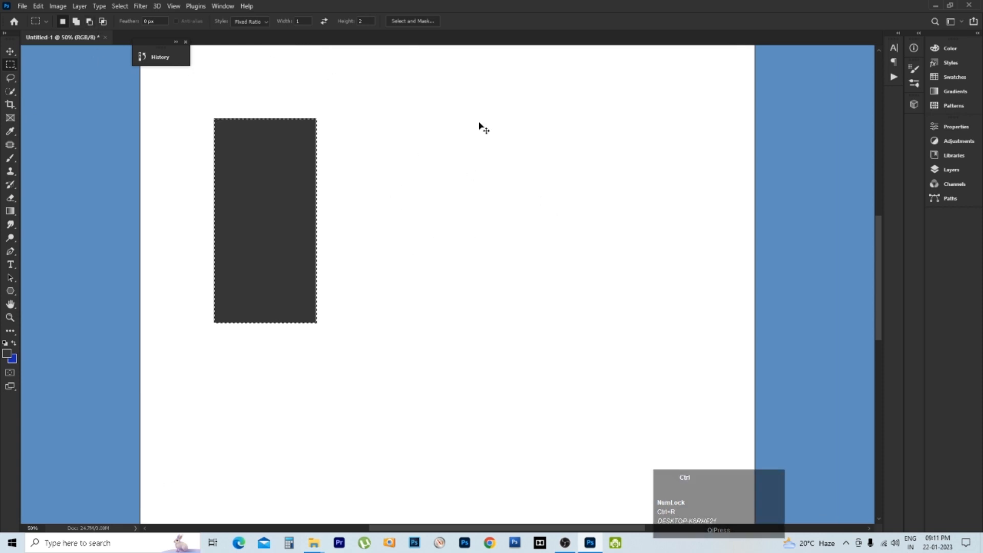
key("ctrl+r")
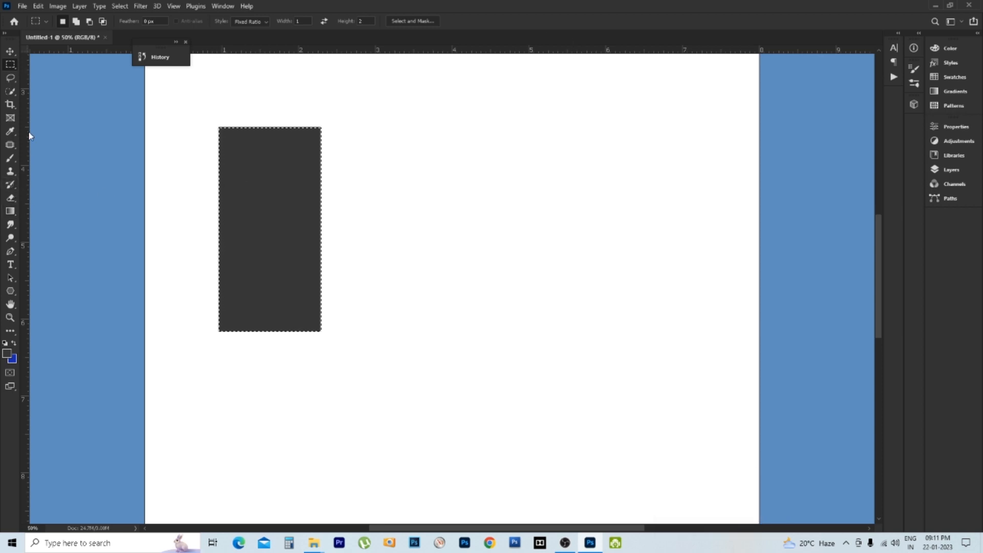
- Cycle the ruler units through pixels, inches and millimetres, and return them to inches
right_click(408, 50)
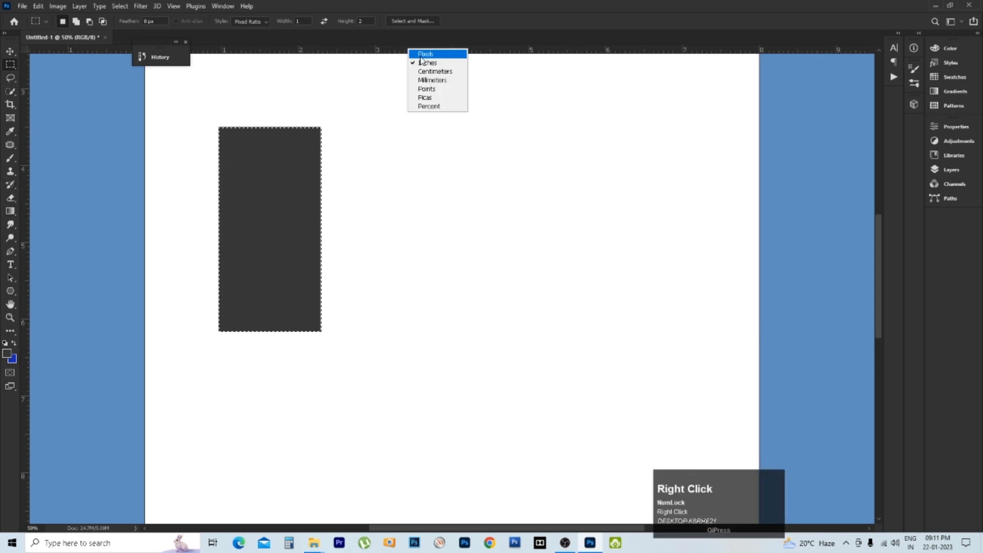
left_click(428, 54)
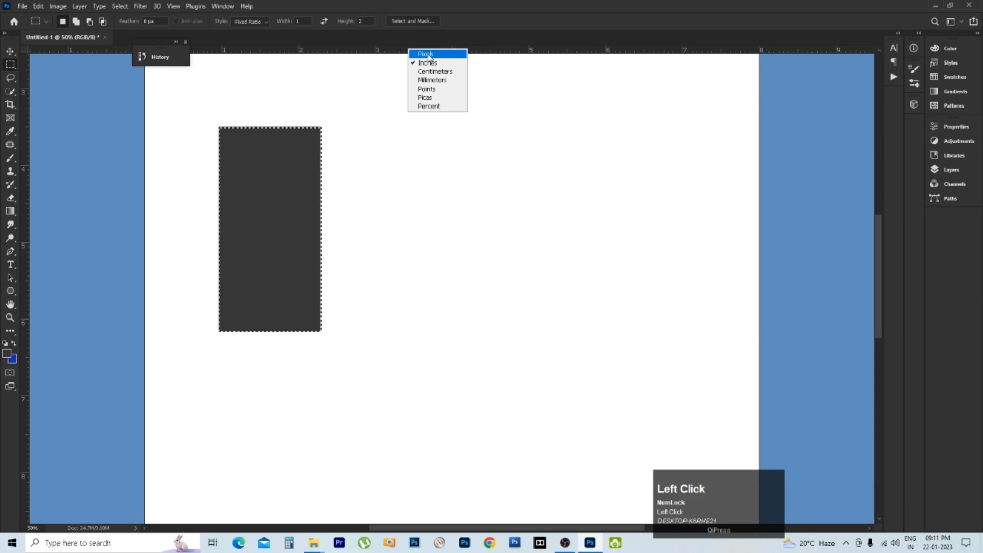
right_click(425, 50)
left_click(440, 62)
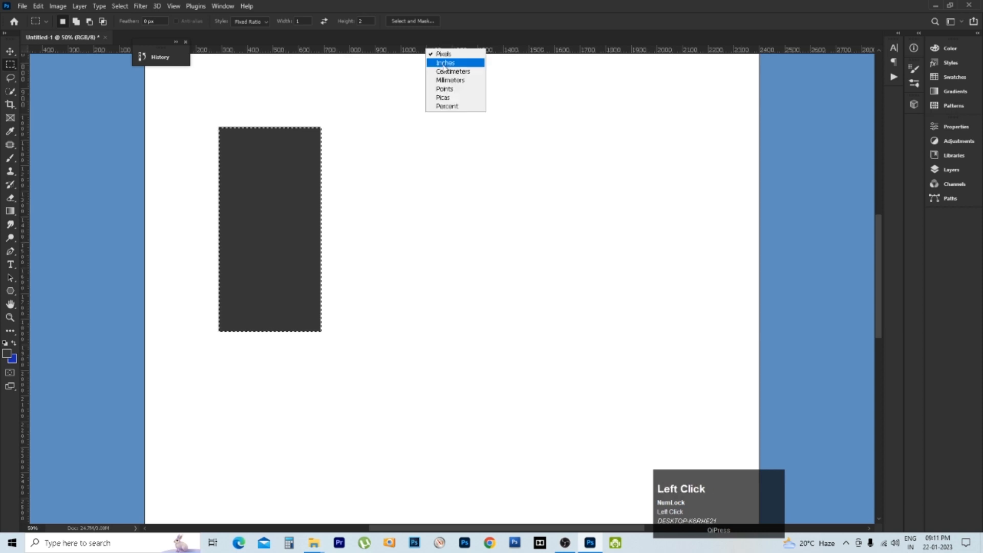
right_click(428, 51)
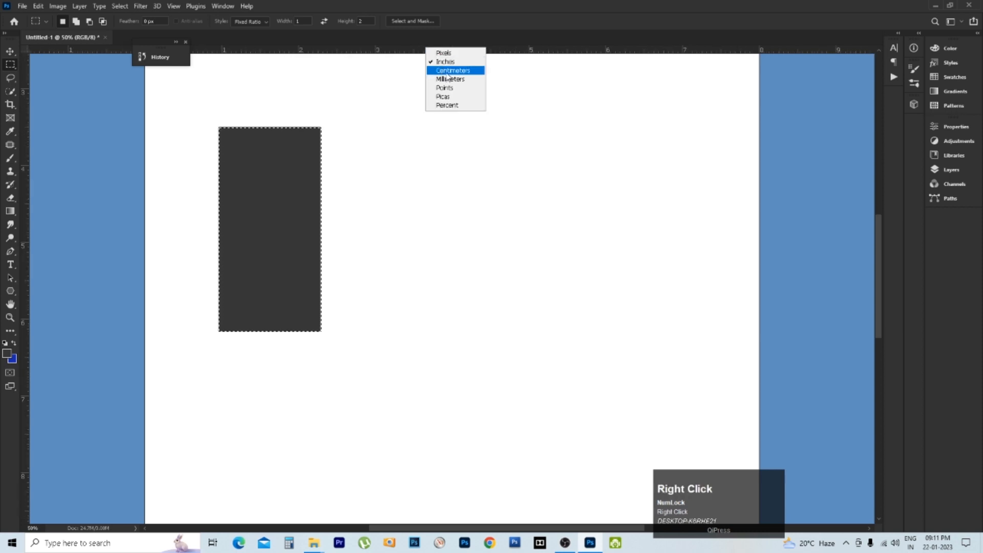
left_click(449, 80)
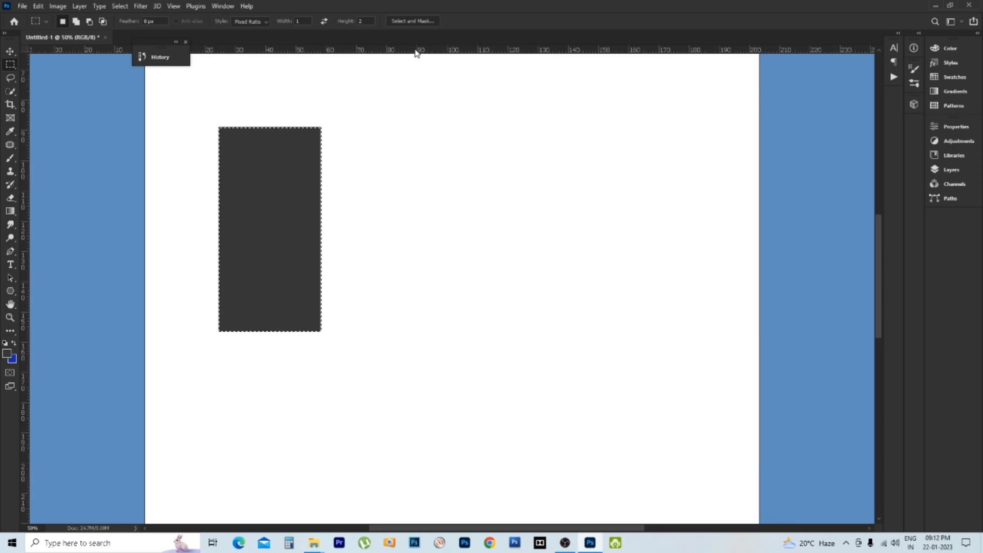
right_click(417, 51)
left_click(433, 65)
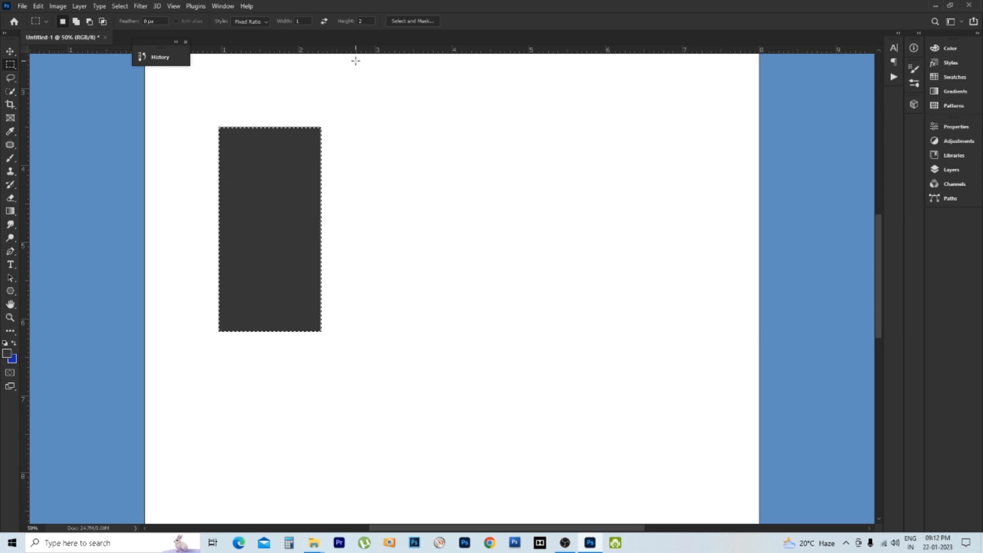
- Place horizontal guides along the dark grey rectangle's upper and lower edges, at 3.5 and 6.16 inches
left_click_drag(299, 49, 295, 123)
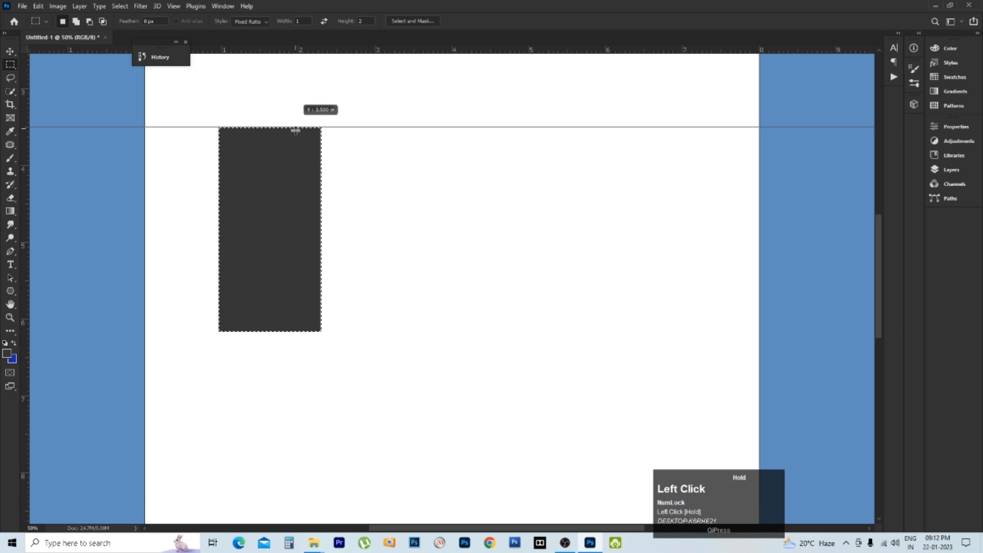
left_click_drag(296, 126, 295, 125)
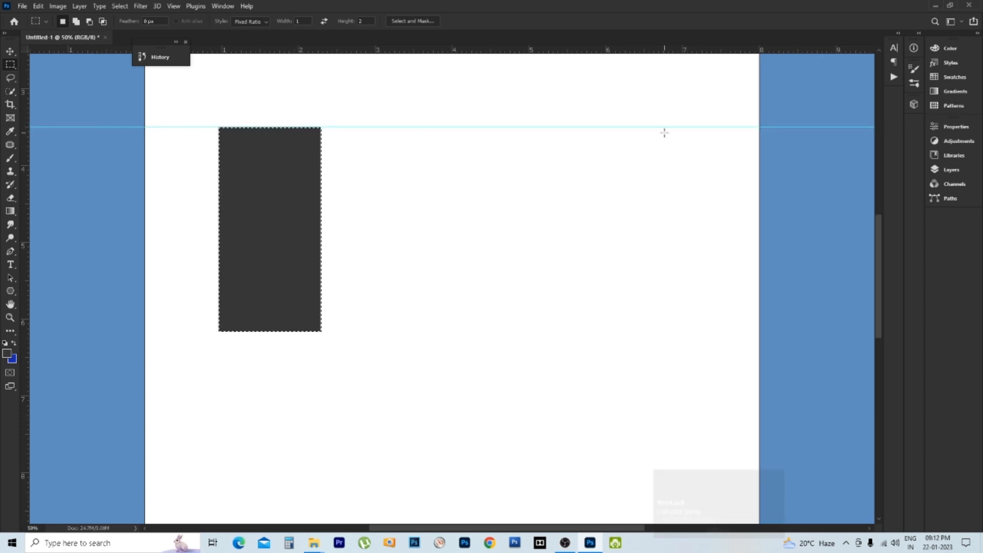
left_click(304, 149)
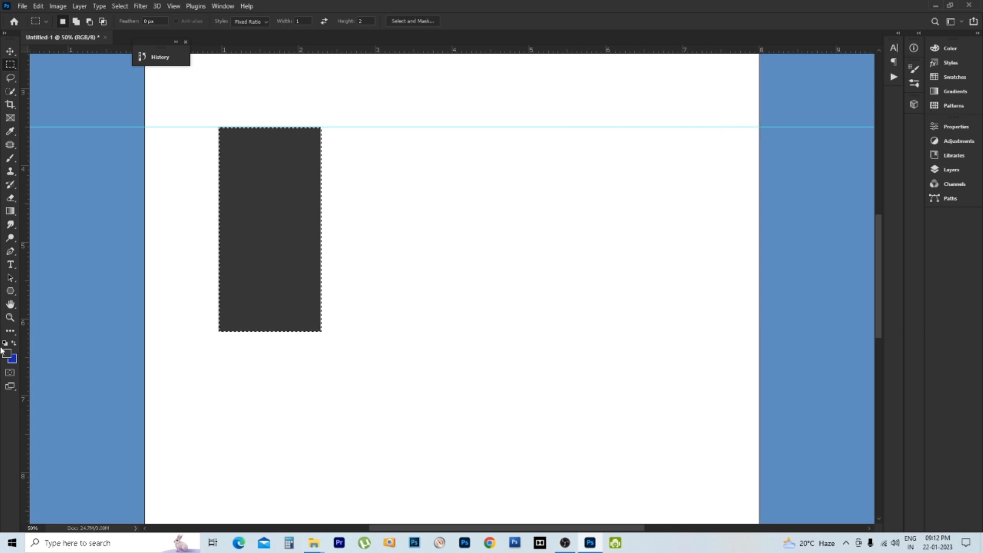
left_click_drag(346, 49, 329, 332)
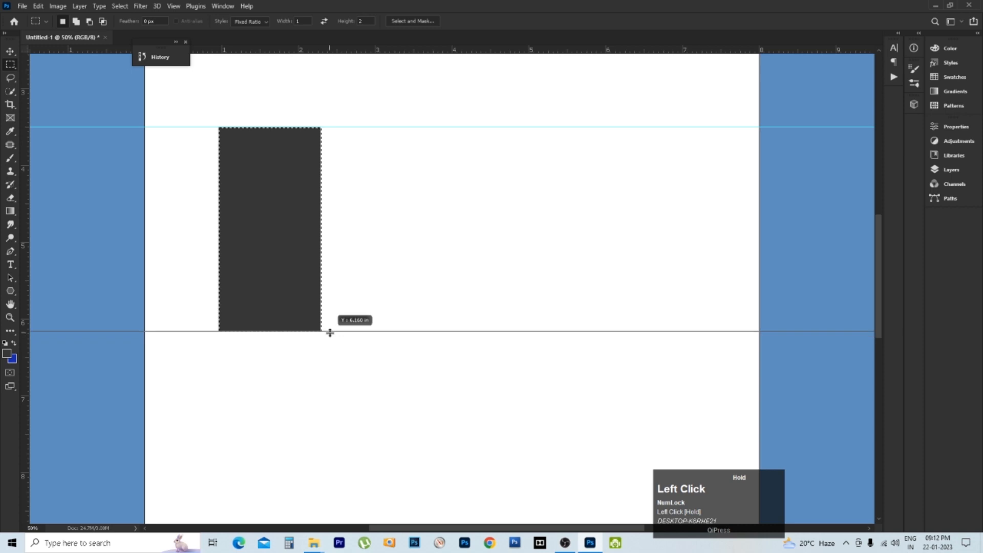
left_click_drag(330, 332, 329, 332)
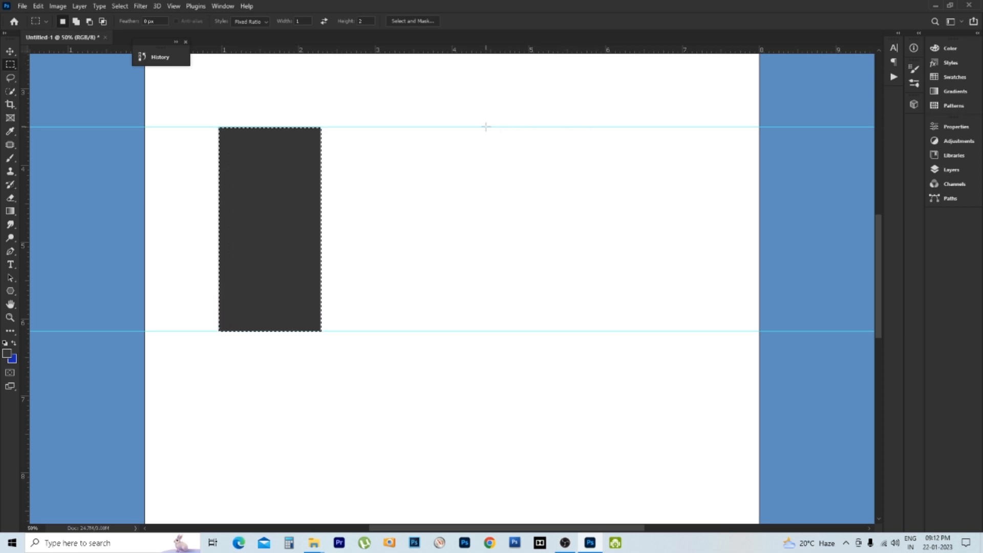
- Try a second 1:2 selection between the guides, then deselect it and remove the vertical guide at the rectangle's edge
left_click_drag(486, 127, 655, 330)
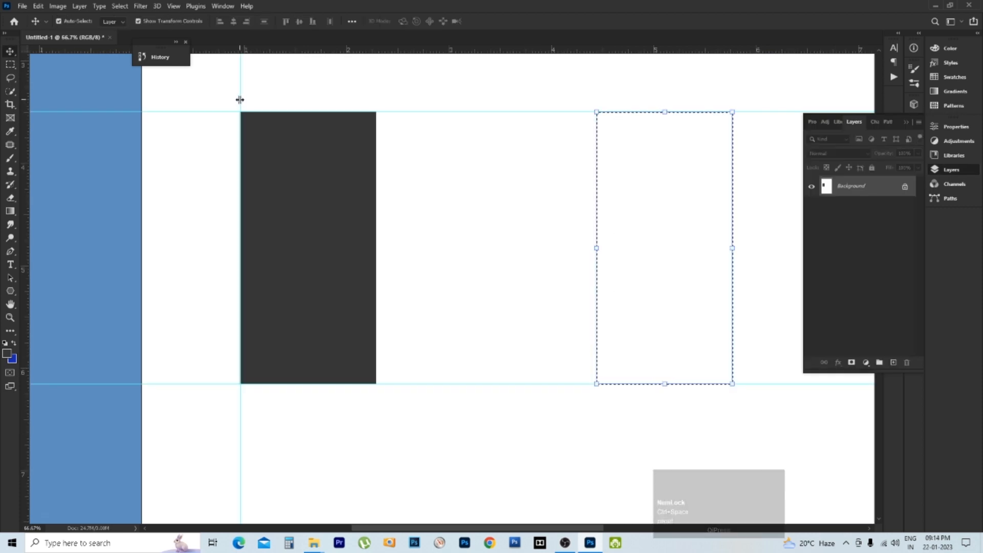
left_click(210, 131)
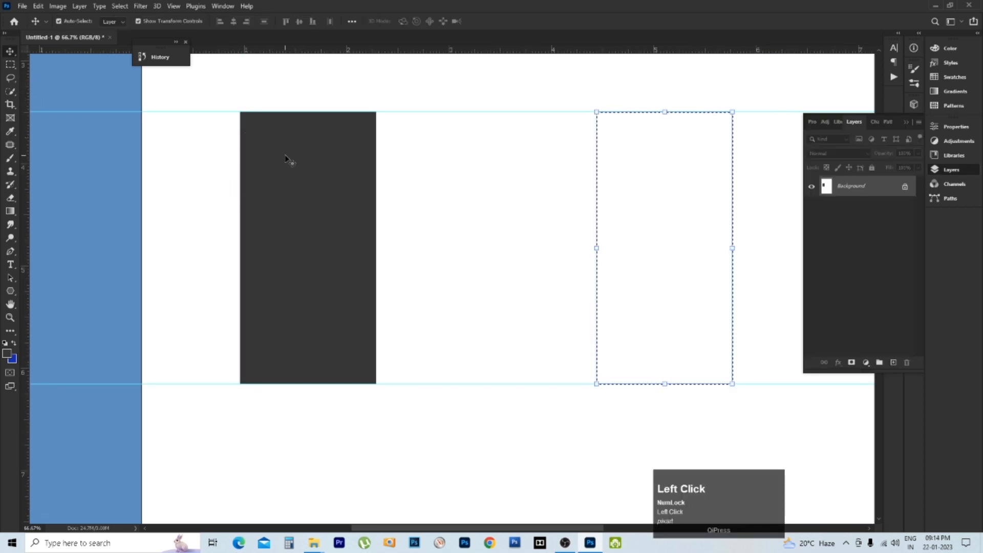
key("ctrl+d")
- Select the dark grey rectangle with the Magic Wand and display the Info read-out for its dimensions
key("w")
key("w")
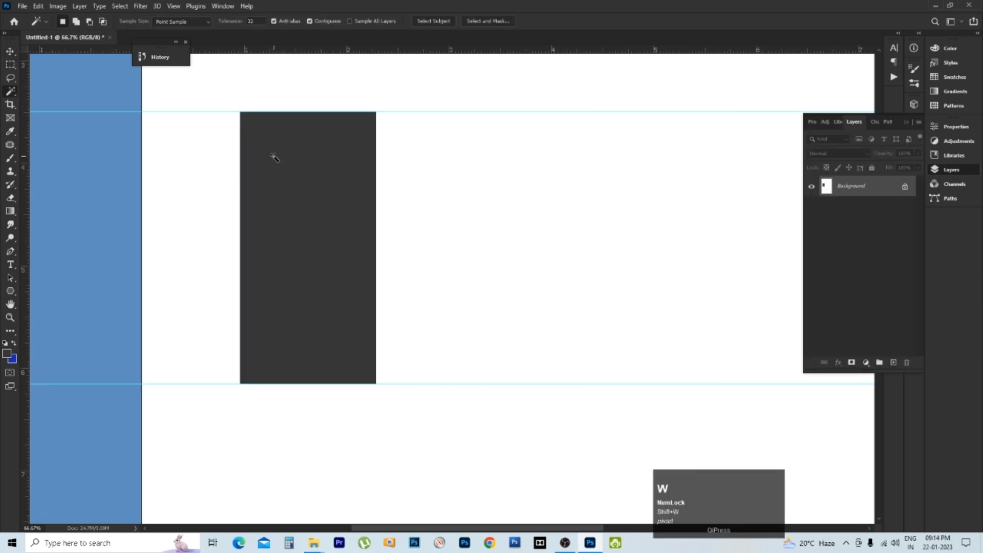
left_click(273, 155)
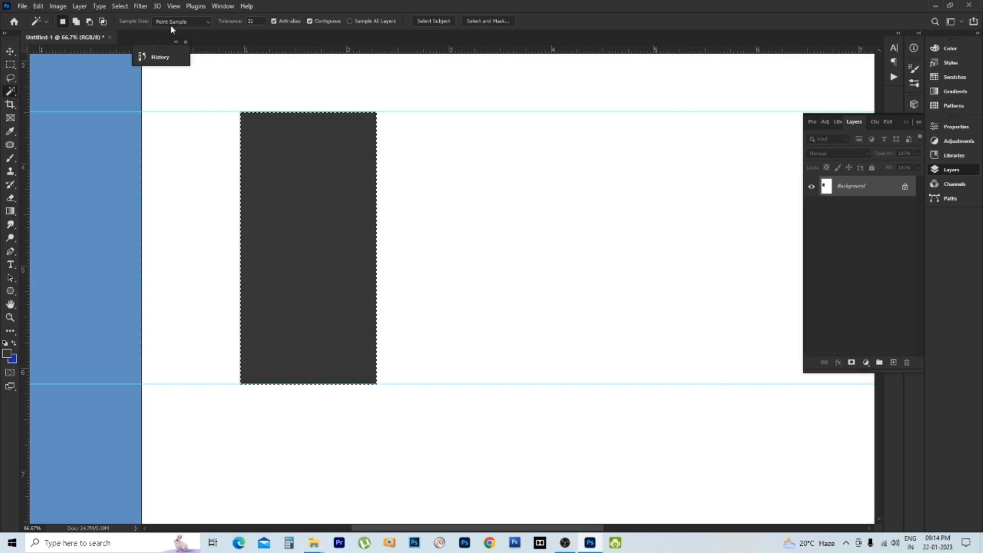
left_click(223, 8)
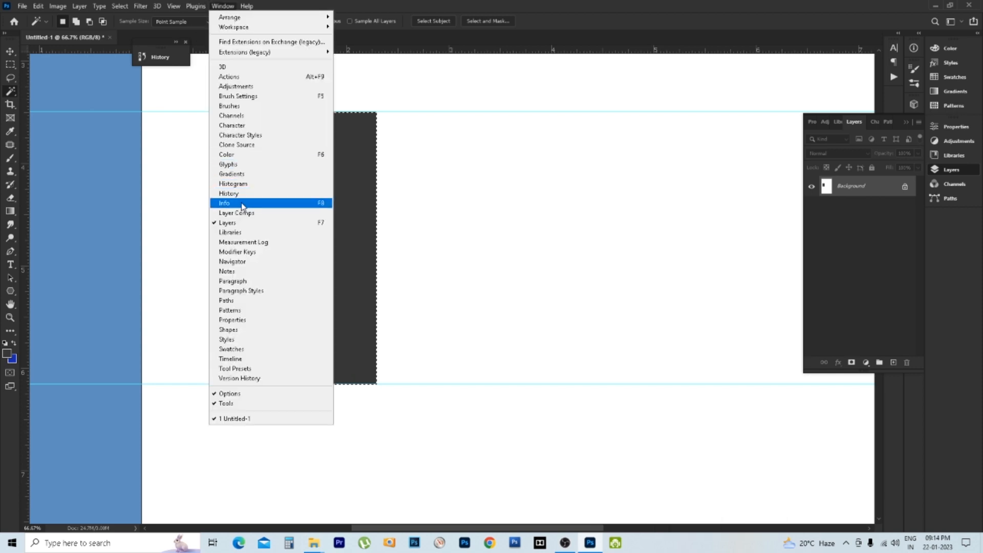
left_click(308, 203)
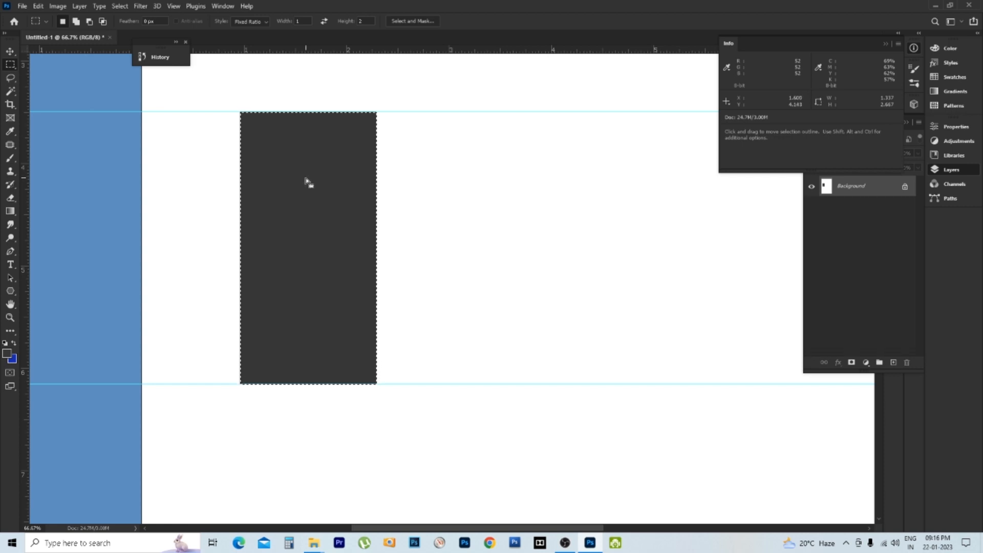
- Move the selection outline about 2.8 inches to the right between the guides, fill it with the dark grey foreground colour and deselect
left_click_drag(307, 182, 590, 180)
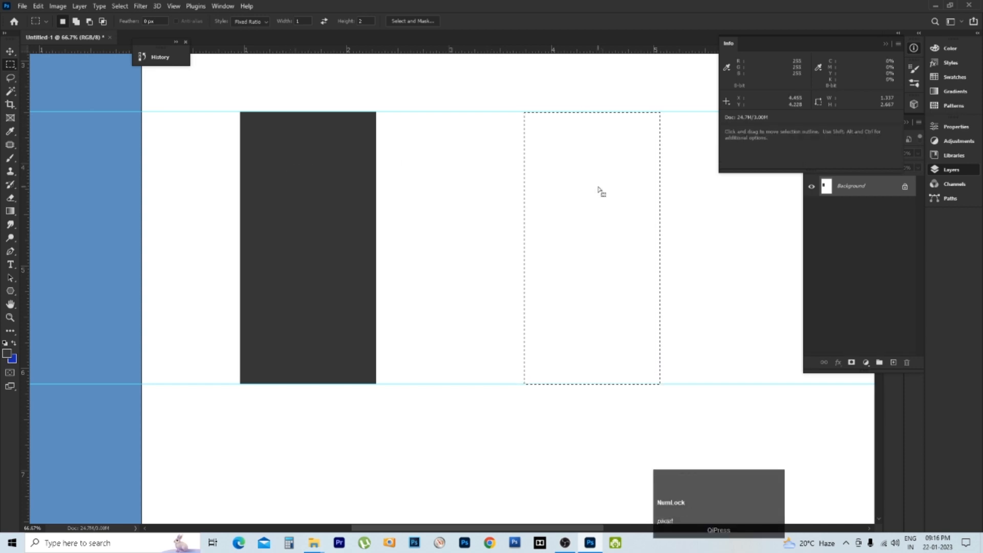
key("alt")
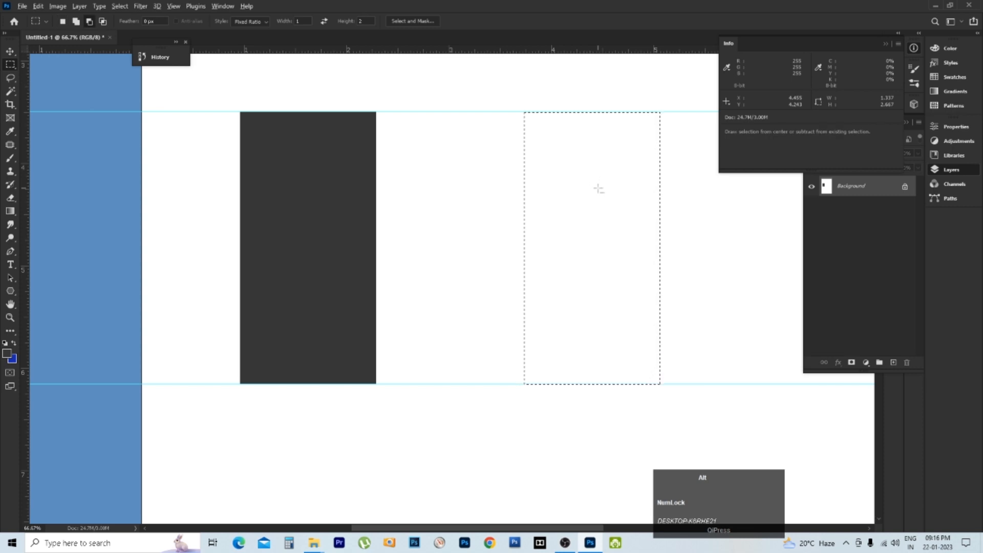
key("alt+BackSpace")
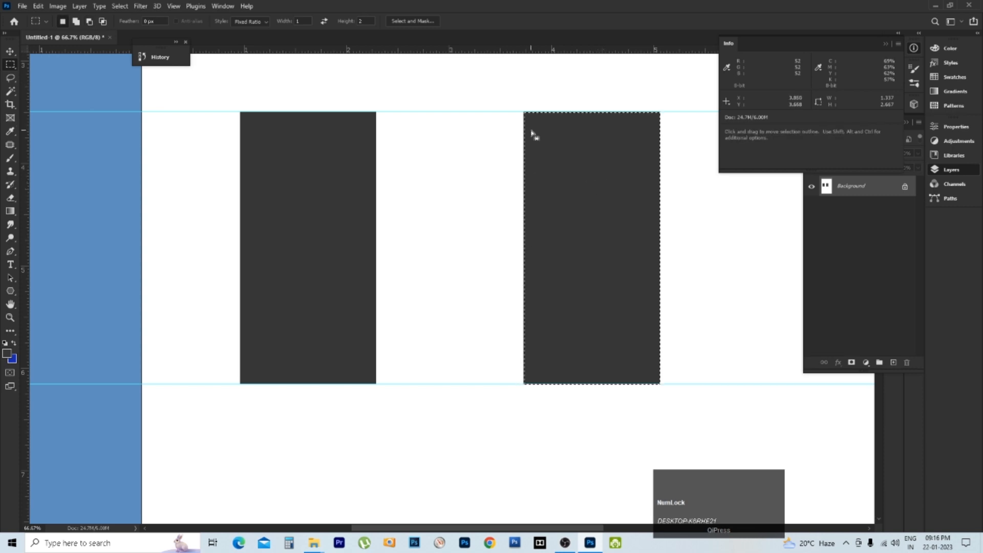
left_click(464, 194)
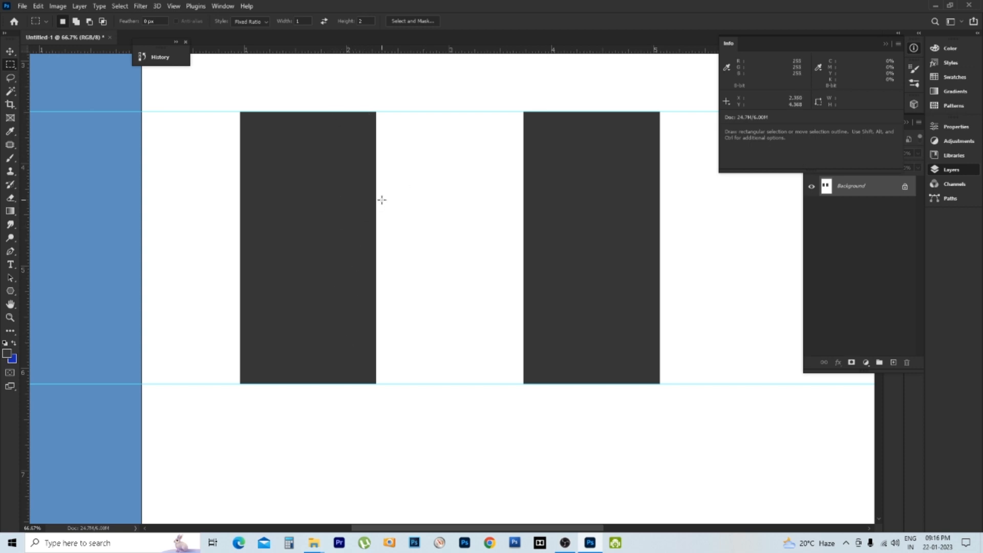
- Clear the trial selection between the rectangles and set the marquee's fixed ratio to width 2 and height 1
left_click_drag(376, 195, 546, 326)
left_click(379, 153)
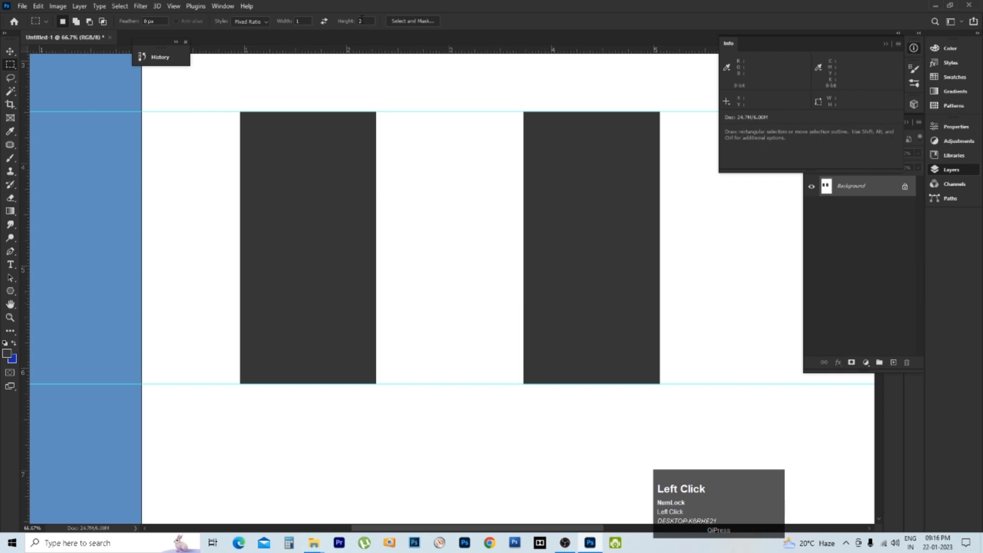
left_click(346, 21)
double_click(362, 21)
left_click(287, 22)
type("2")
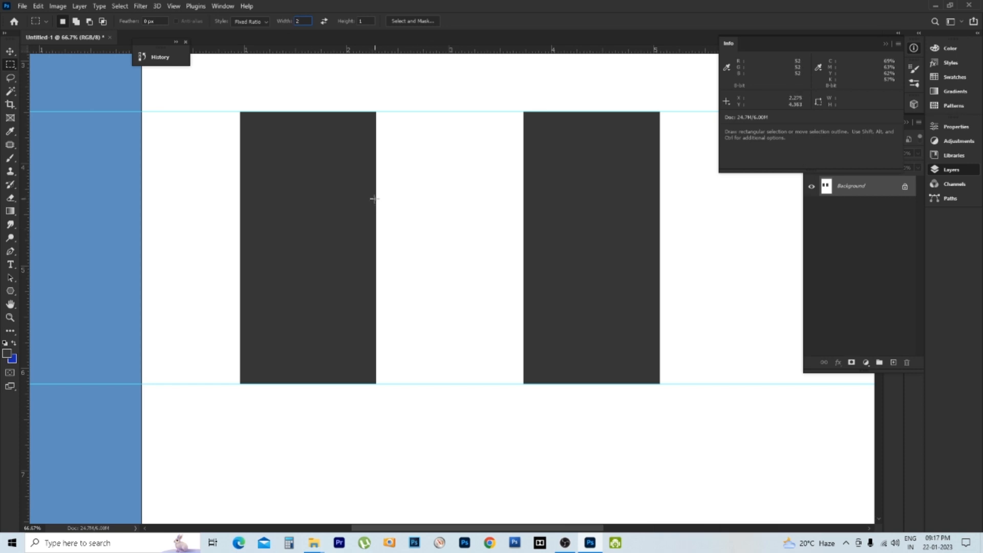
- Draw a 2:1 selection about 1.53 by 0.77 inches and position it to bridge the gap between the two rectangles
left_click_drag(378, 195, 523, 269)
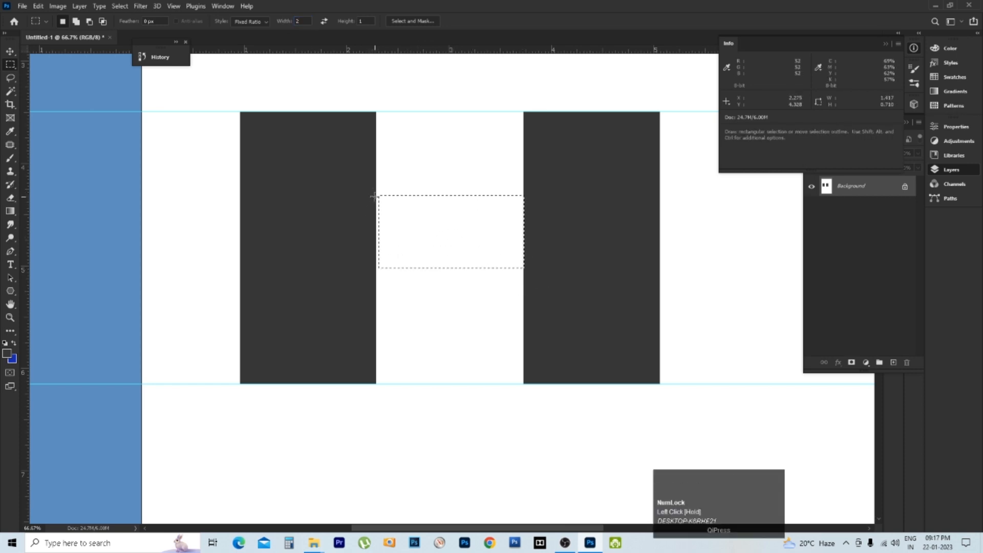
left_click_drag(374, 196, 531, 331)
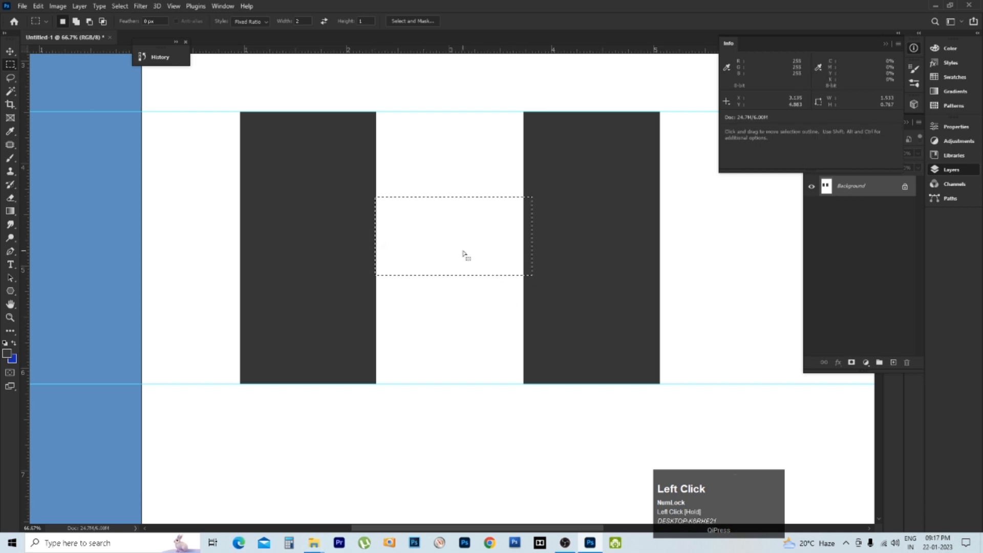
left_click_drag(464, 256, 461, 259)
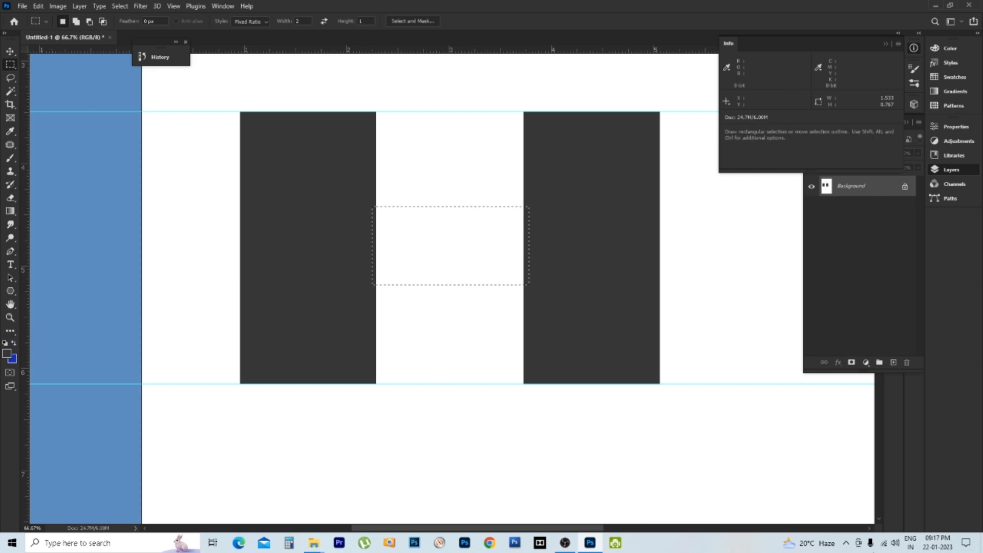
- Fill the bridging selection with the blue background colour and deselect it
key("ctrl")
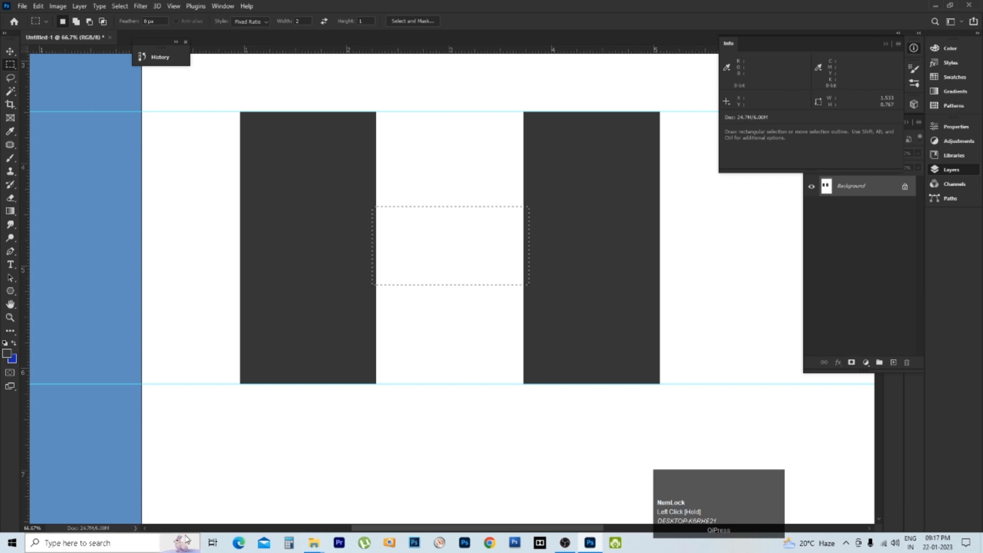
key("ctrl")
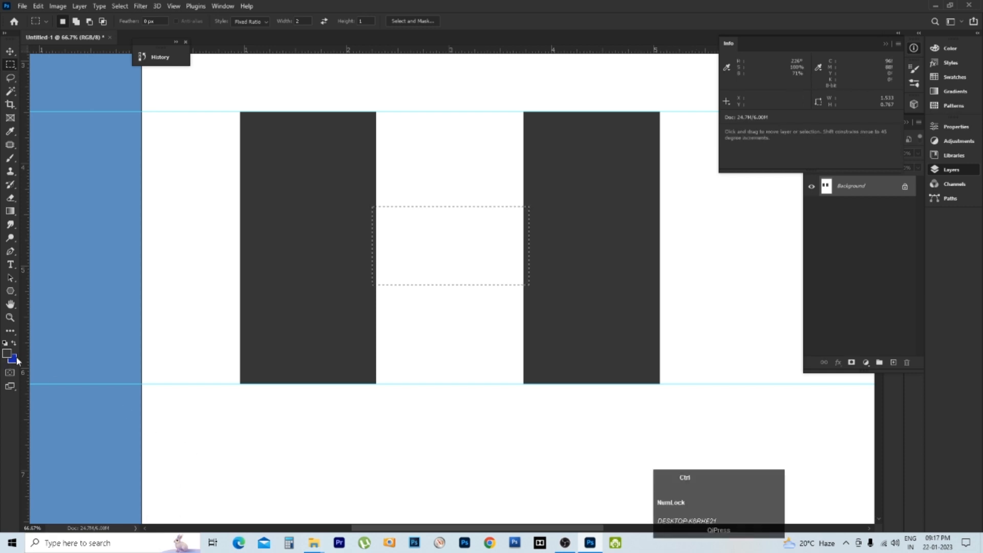
key("ctrl+BackSpace")
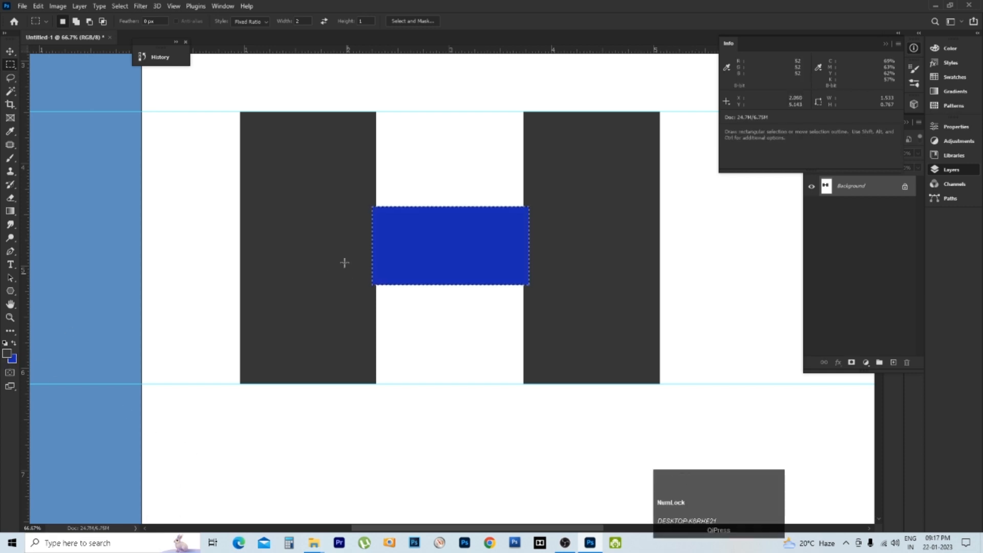
left_click(510, 188)
left_click(443, 204, "alt")
left_click(443, 205, "alt")
left_click(444, 204, "alt")
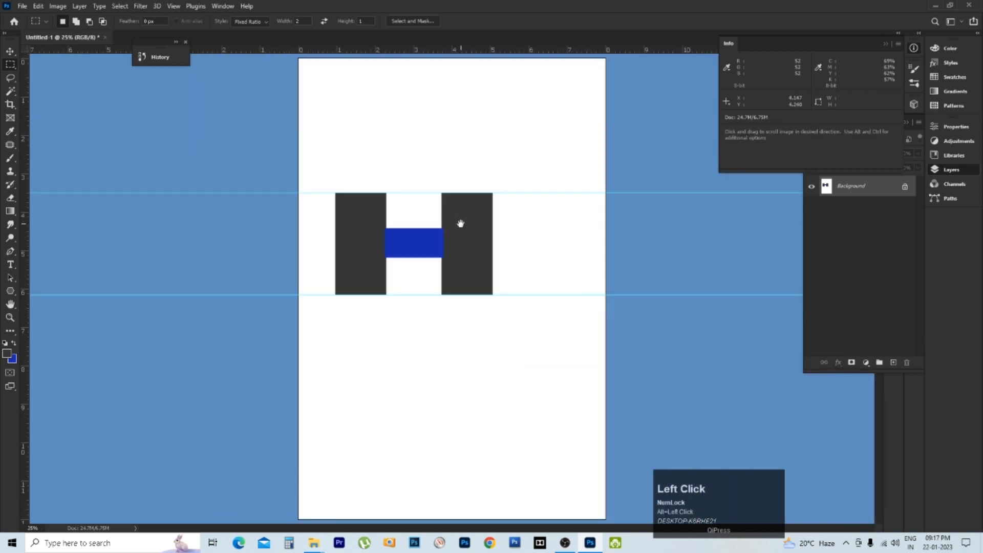
left_click(463, 225, "ctrl")
left_click(463, 225, "ctrl")
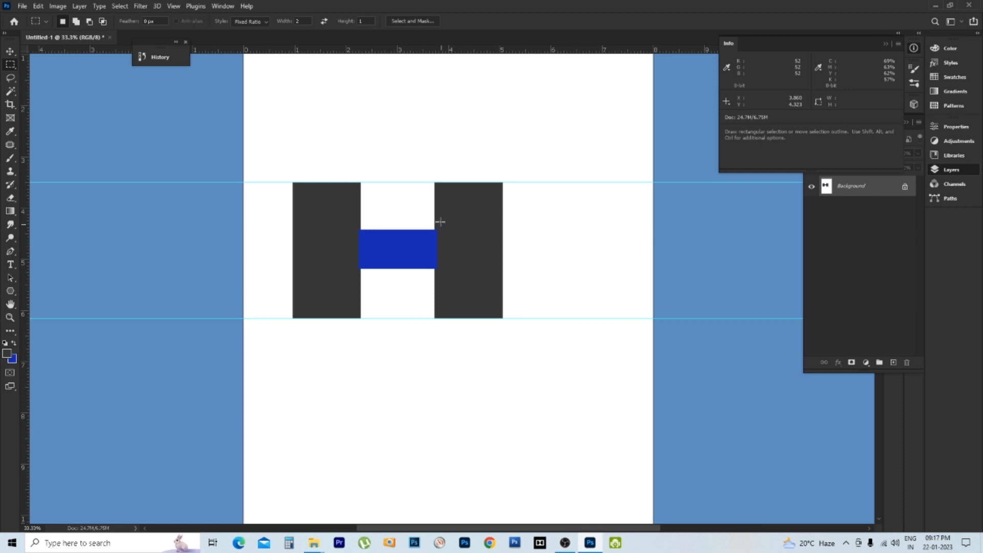
left_click(481, 215, "ctrl")
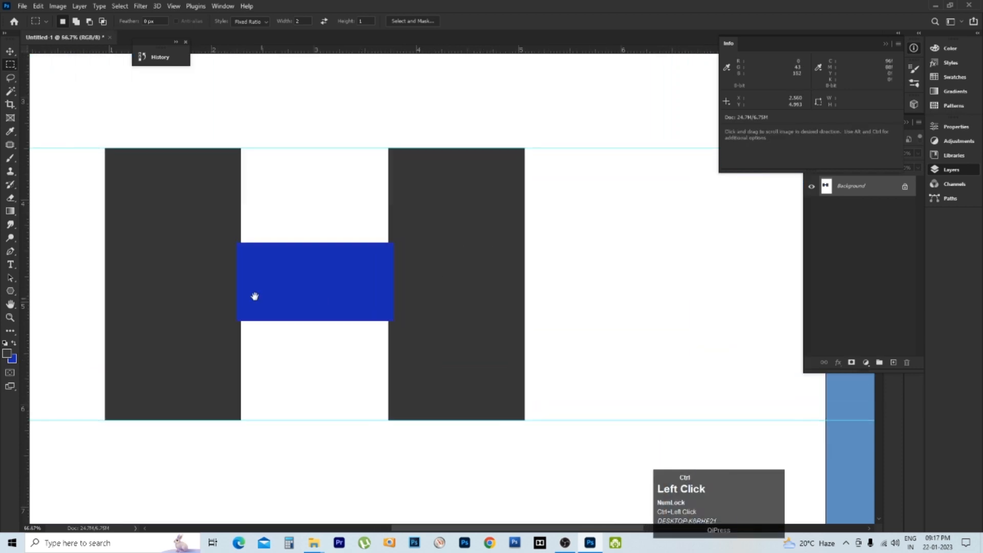
- Set the marquee style to Normal and draw a selection about 1.41 by 0.32 inches inside the blue bar
left_click_drag(234, 267, 461, 292)
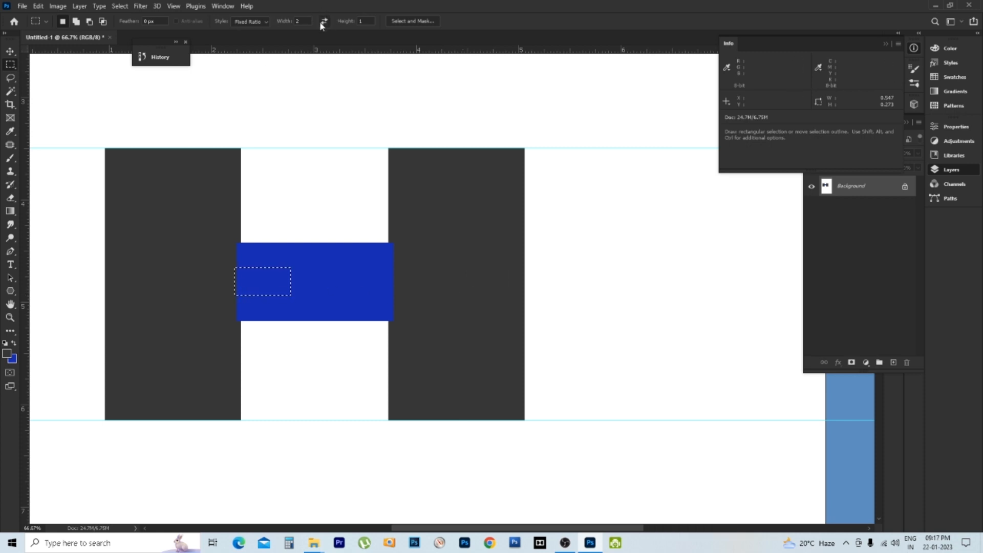
left_click(248, 22)
left_click(242, 30)
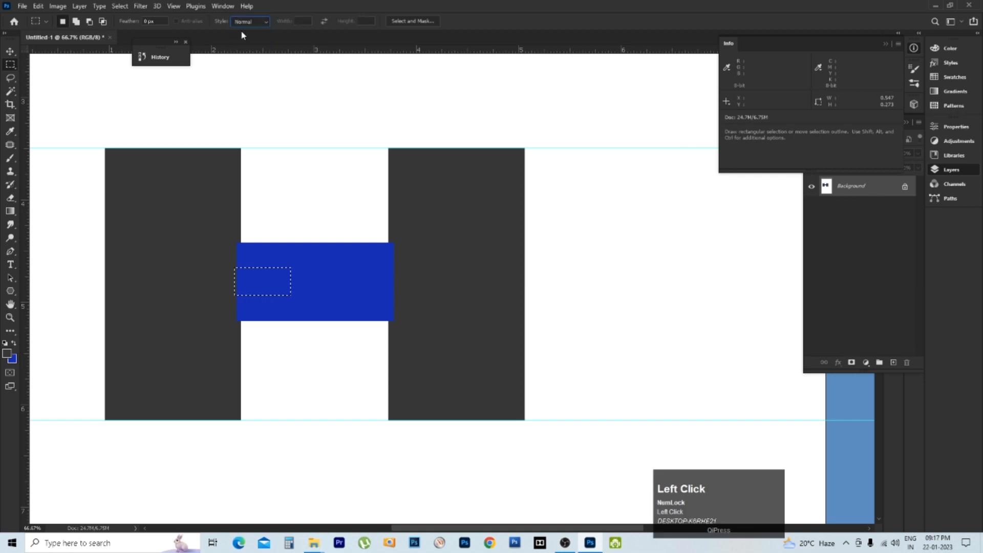
left_click(250, 254)
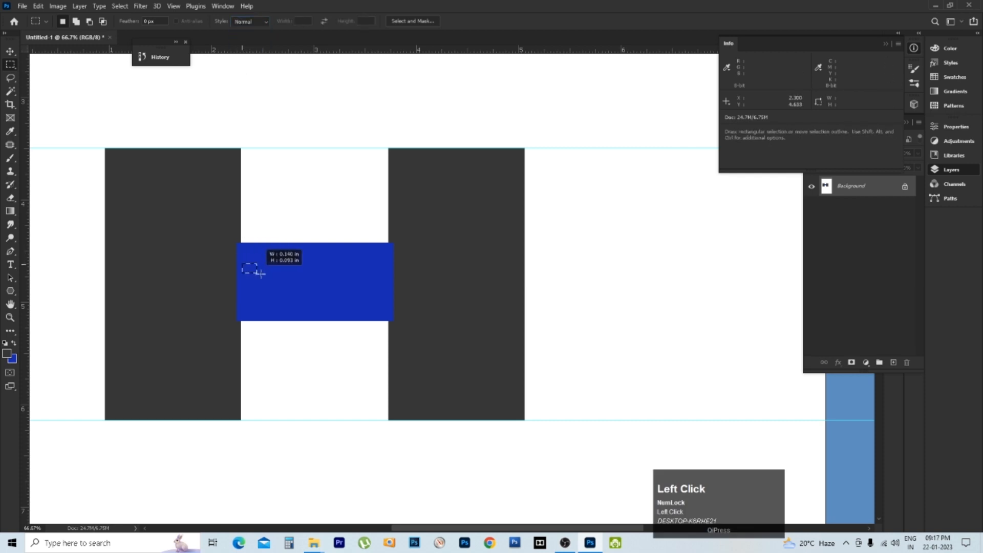
left_click_drag(261, 274, 386, 297)
left_click(301, 288, "ctrl")
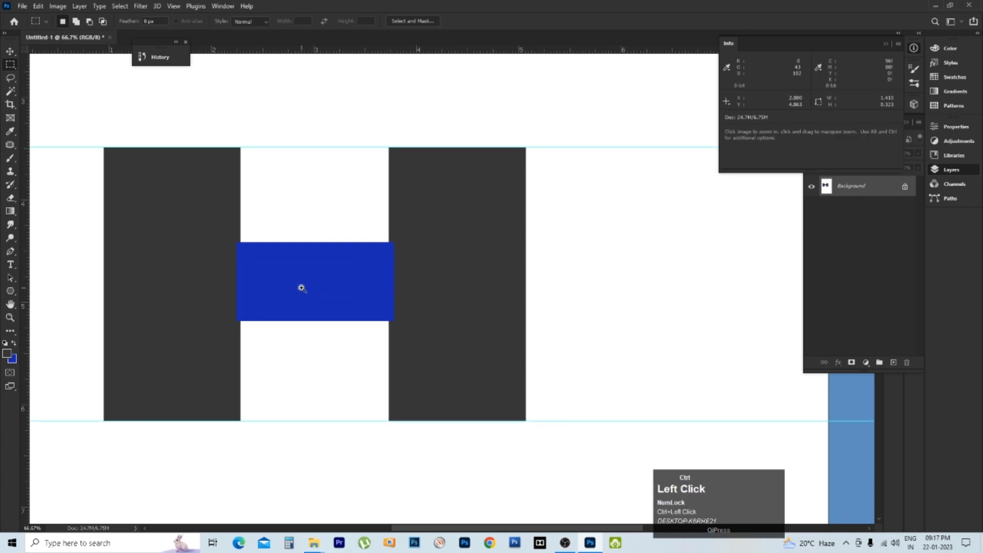
left_click(301, 288, "ctrl")
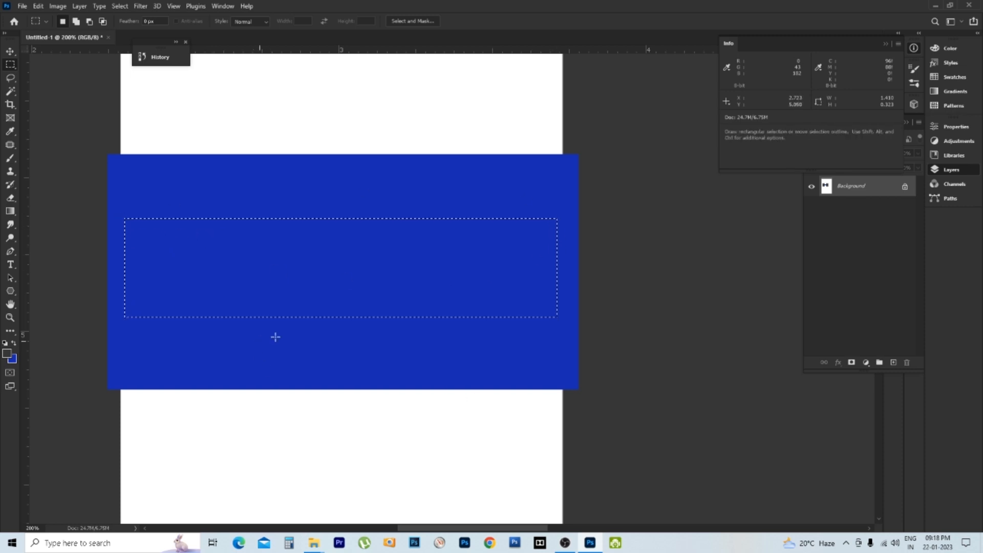
- Lighten the selected strip with Levels by setting the midtone input to 1.55, and return to the marquee tool
key("ctrl")
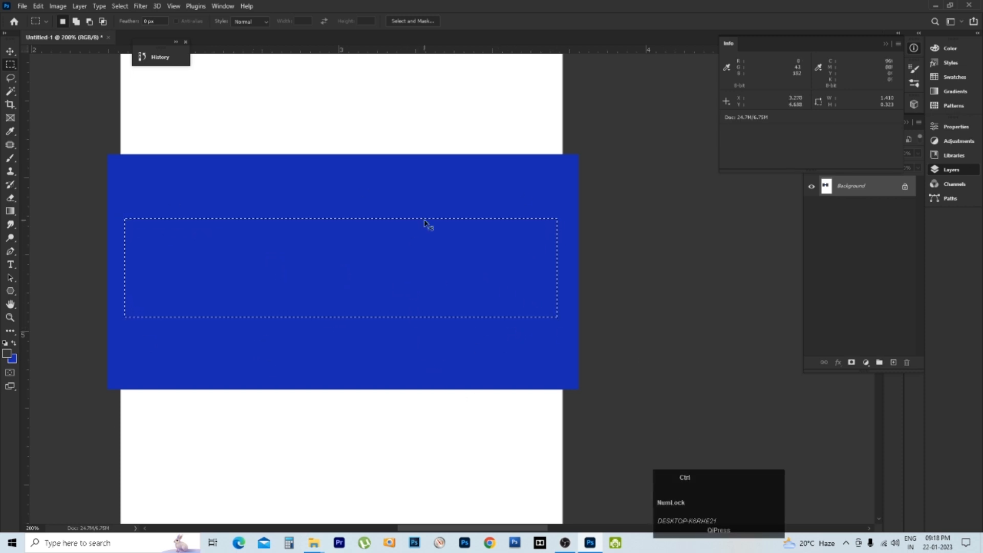
key("ctrl+l")
left_click_drag(793, 407, 774, 408)
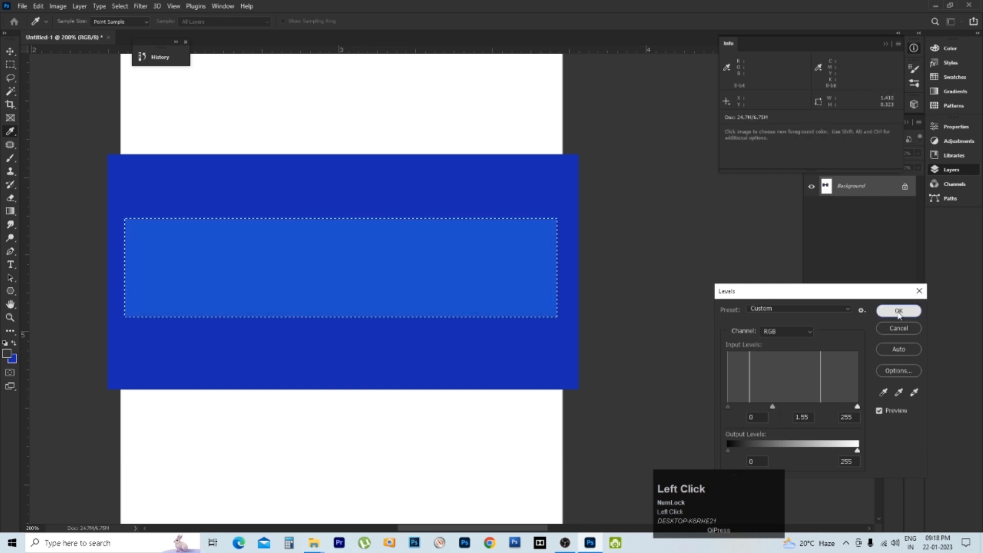
left_click(898, 311)
key("m")
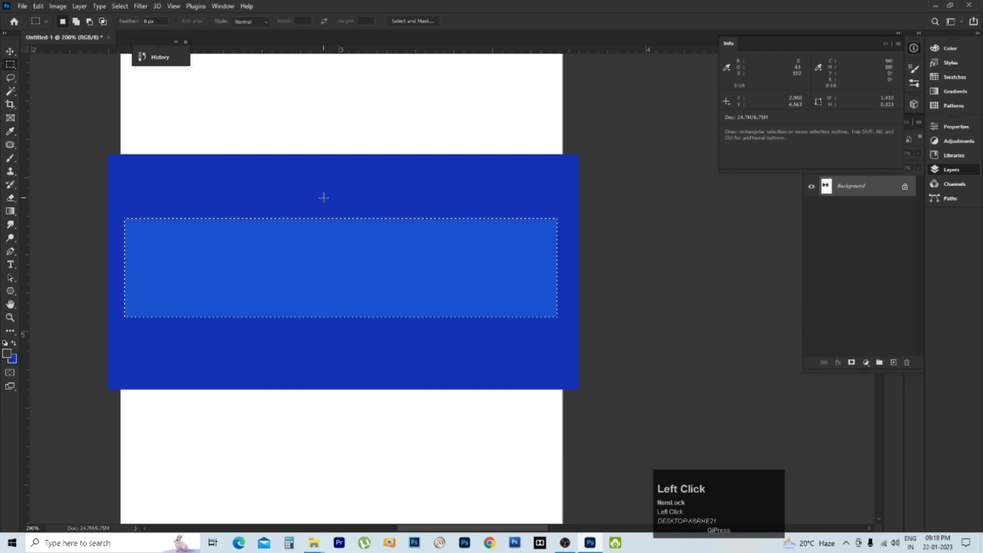
- Deselect the lightened strip in the blue bar and undo the deselection
left_click(305, 203, "ctrl")
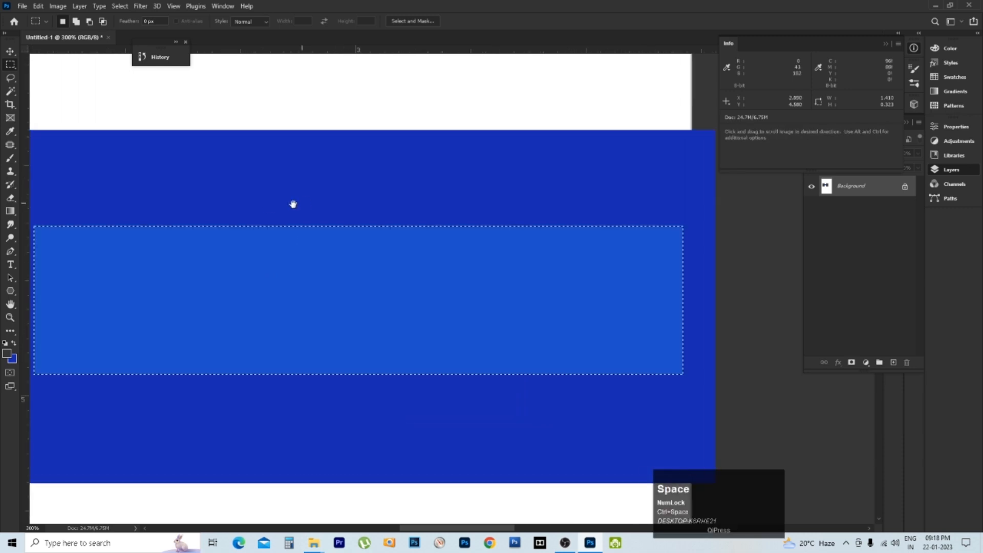
left_click(489, 175)
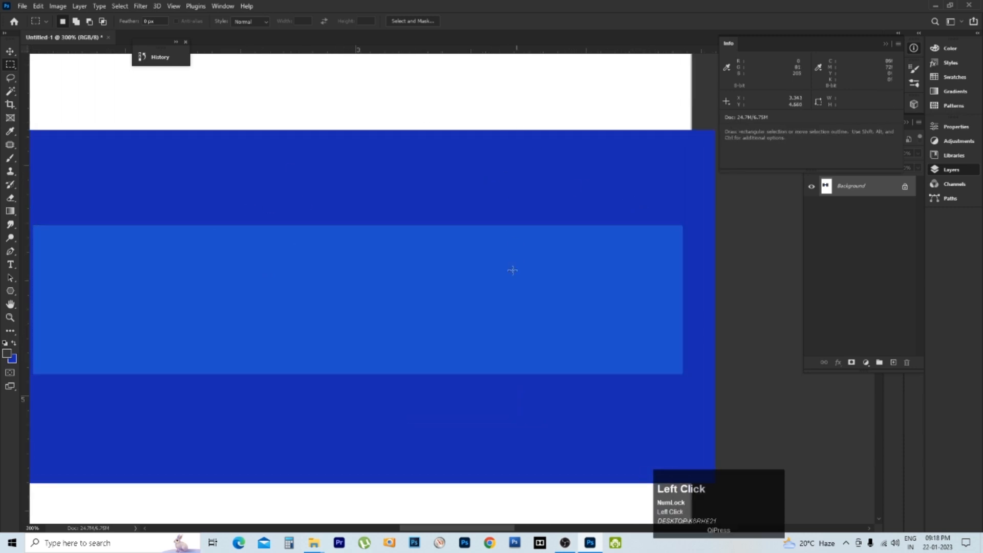
left_click(439, 258, "alt")
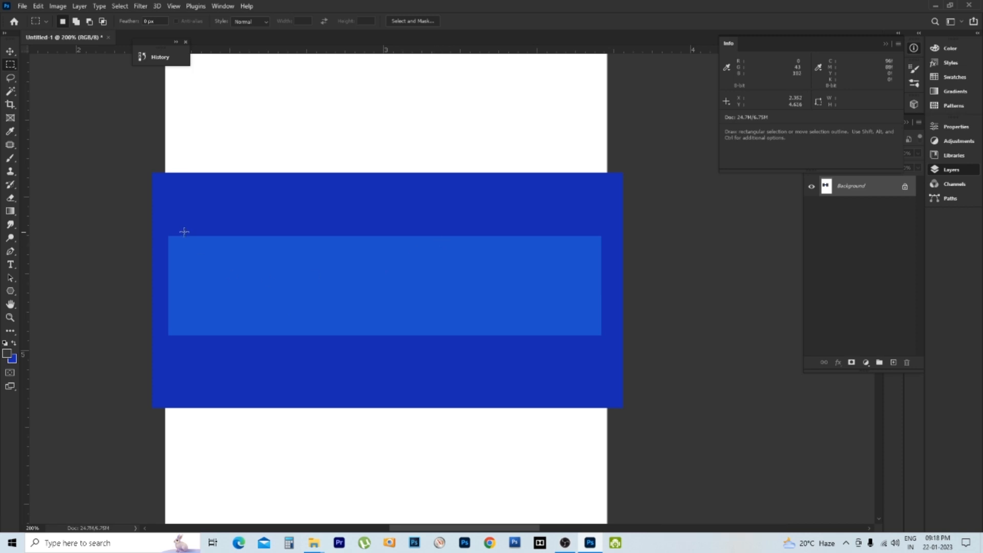
key("ctrl")
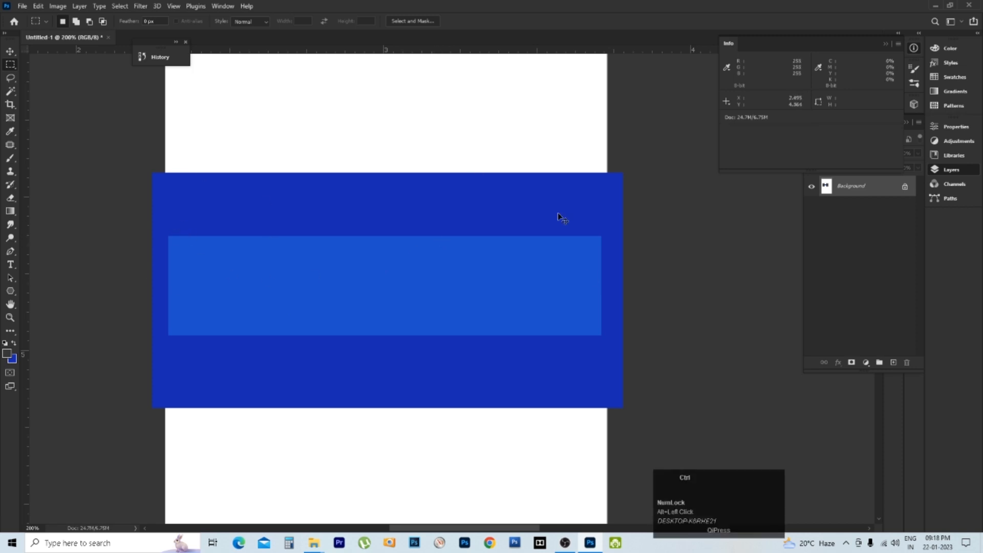
key("ctrl+alt+z")
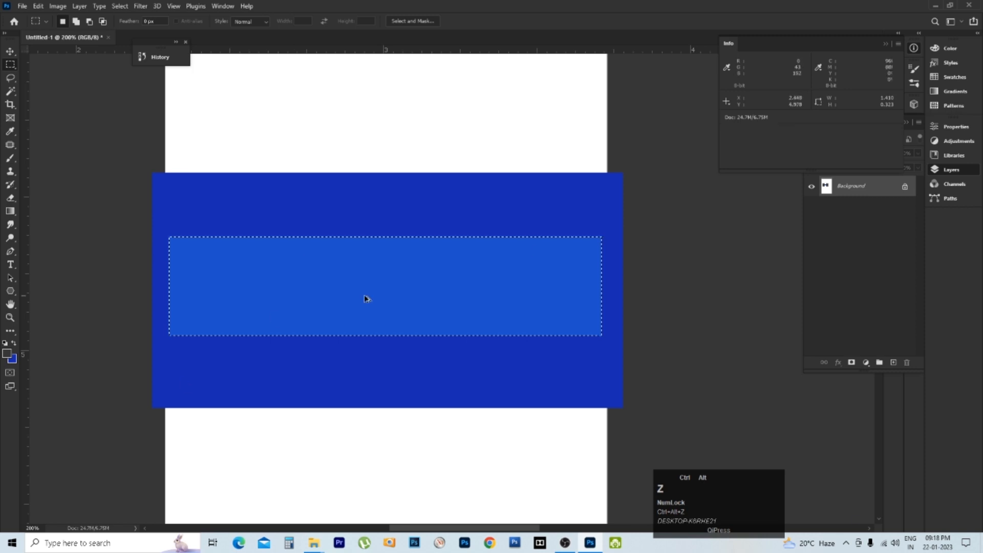
- Recolour the selected strip magenta with Hue/Saturation by setting the hue to +75
left_click(306, 295, "ctrl")
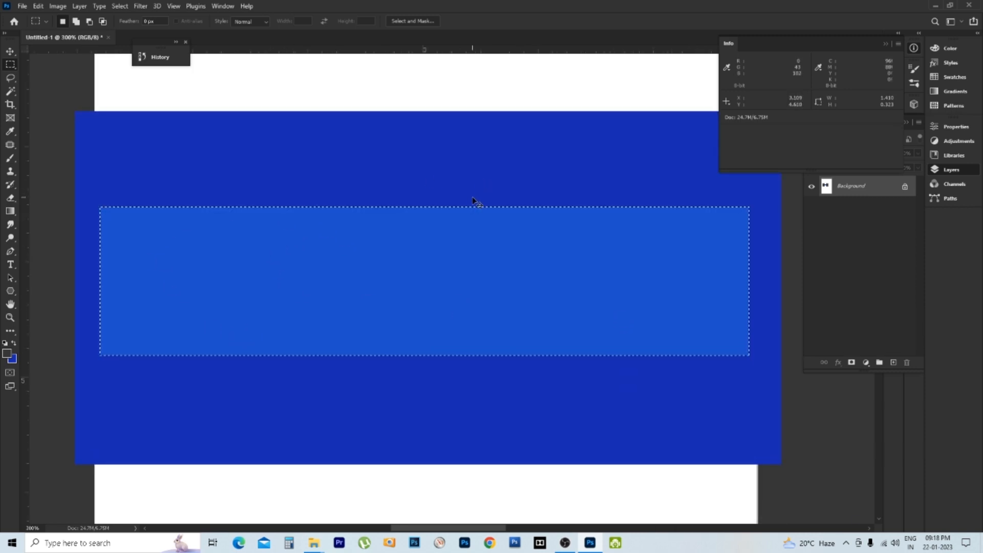
key("ctrl+u")
left_click_drag(707, 258, 858, 240)
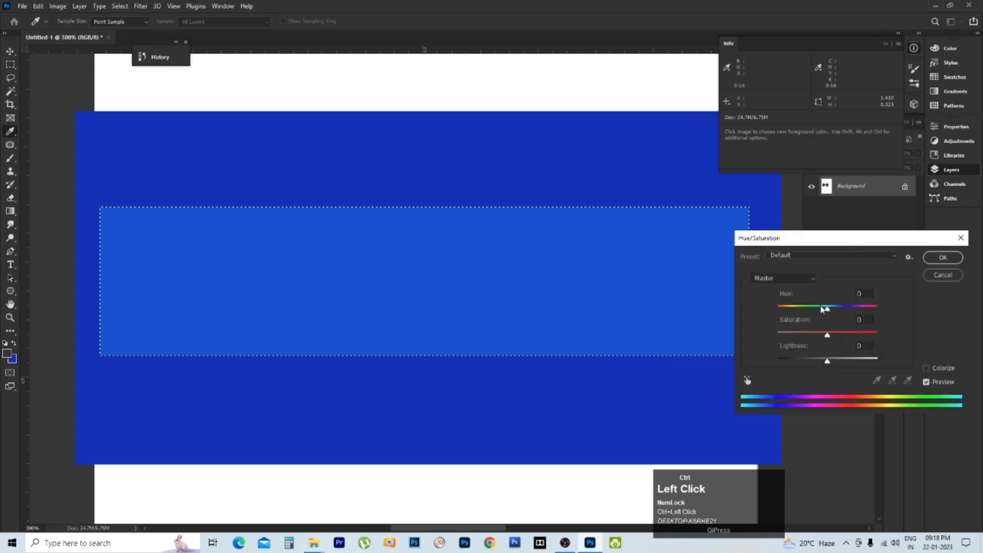
mouse_move(822, 308)
left_mouse_down()
mouse_move(794, 311)
mouse_move(868, 310)
mouse_move(783, 307)
mouse_move(834, 309)
left_mouse_up()
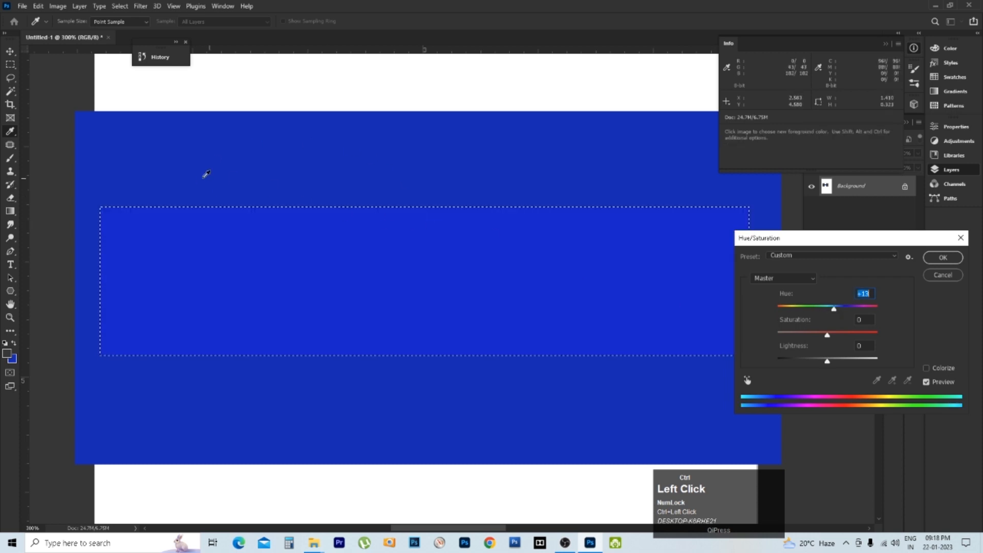
left_click(844, 308)
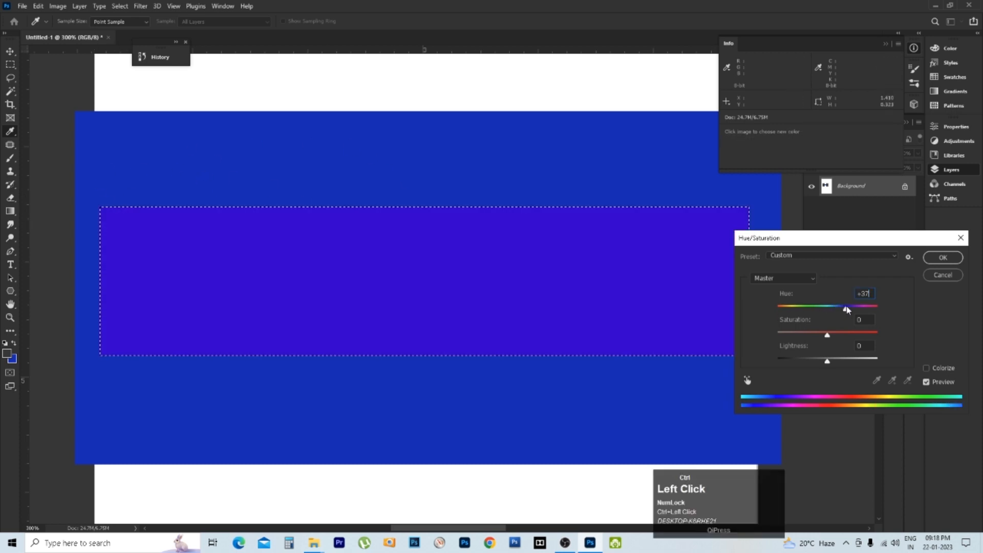
left_click(855, 308)
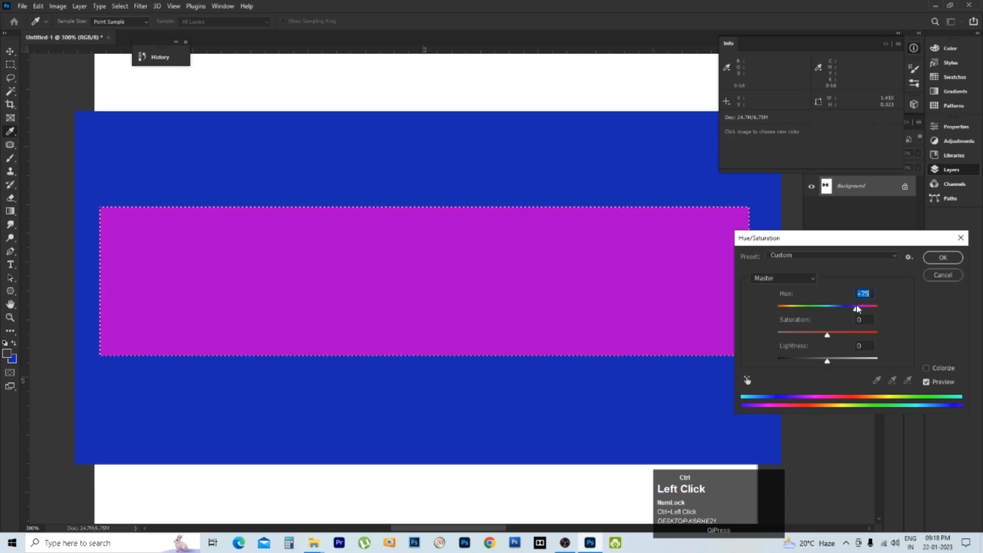
left_click(941, 263)
- Activate the Brush tool and set the foreground colour to bright green
key("space")
left_click(459, 215, "ctrl+alt")
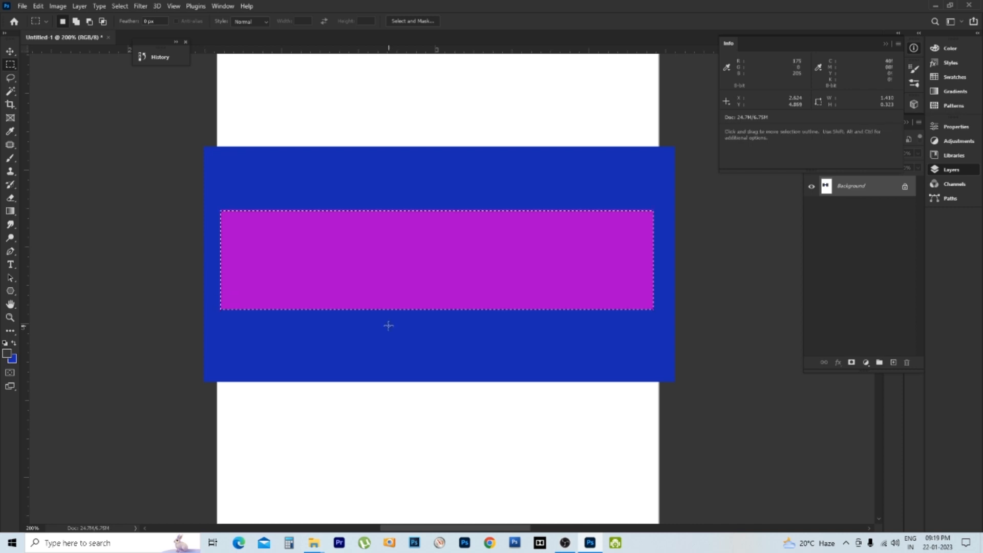
key("b")
key("b")
key("b")
key("b")
key("b")
key("b")
key("b")
key("b")
key("b")
key("b")
key("b")
key("b")
key("b")
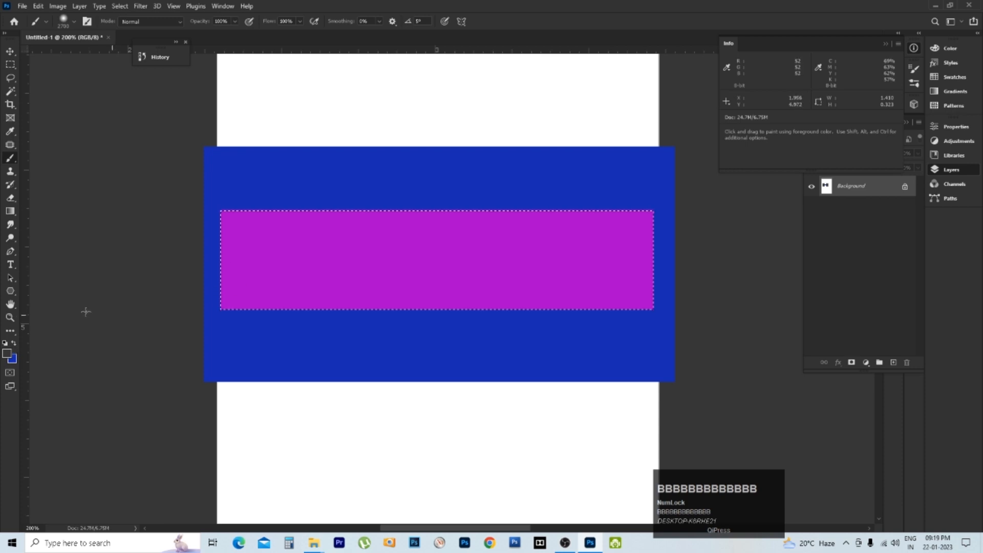
left_click(7, 353)
type("ff0000")
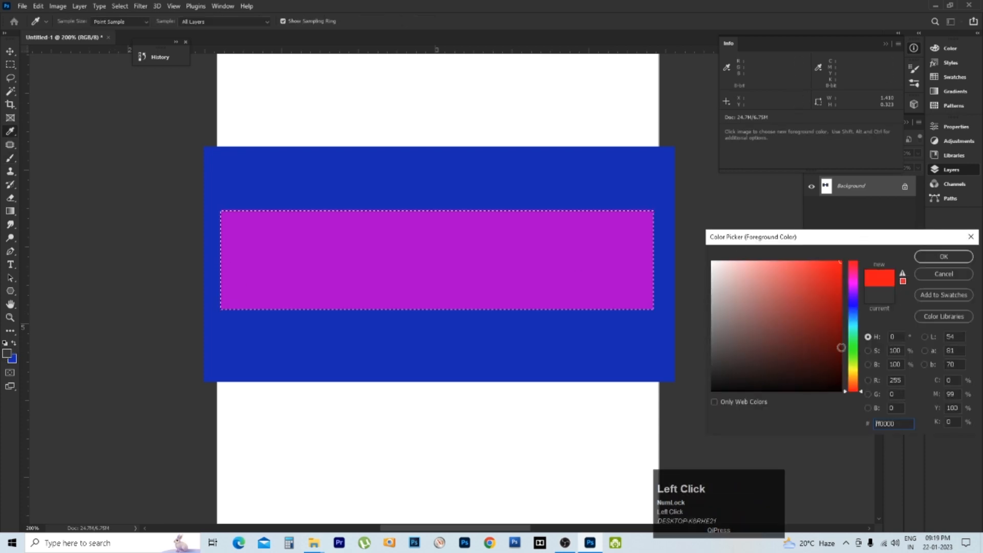
left_click(854, 359)
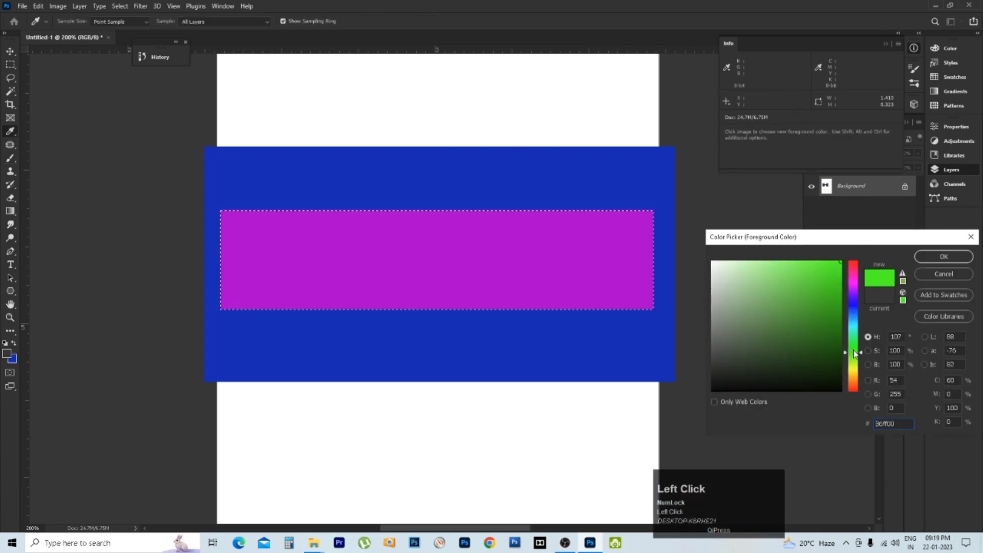
left_click(917, 258)
- Paint the whole selected strip green with a soft 72 px brush and deselect it
key("b")
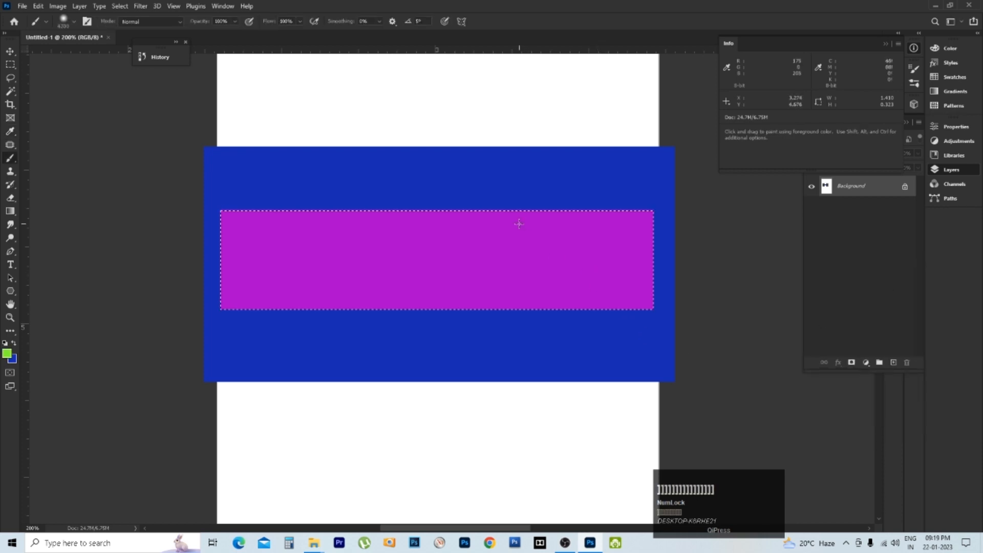
right_click(489, 222)
left_click(553, 247)
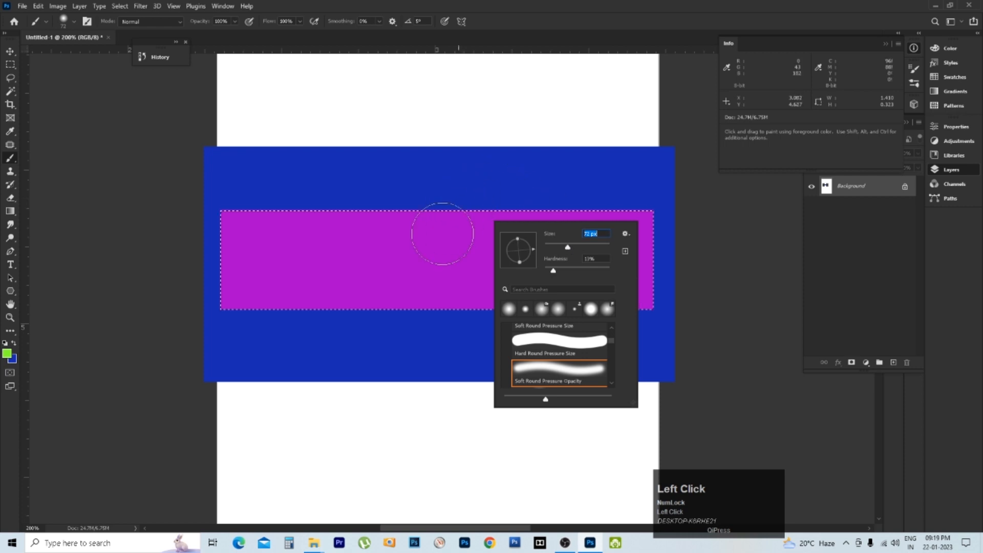
mouse_move(442, 234)
left_mouse_down()
mouse_move(489, 191)
mouse_move(530, 192)
mouse_move(512, 249)
mouse_move(602, 196)
mouse_move(592, 207)
mouse_move(614, 208)
mouse_move(464, 214)
mouse_move(535, 193)
left_mouse_up()
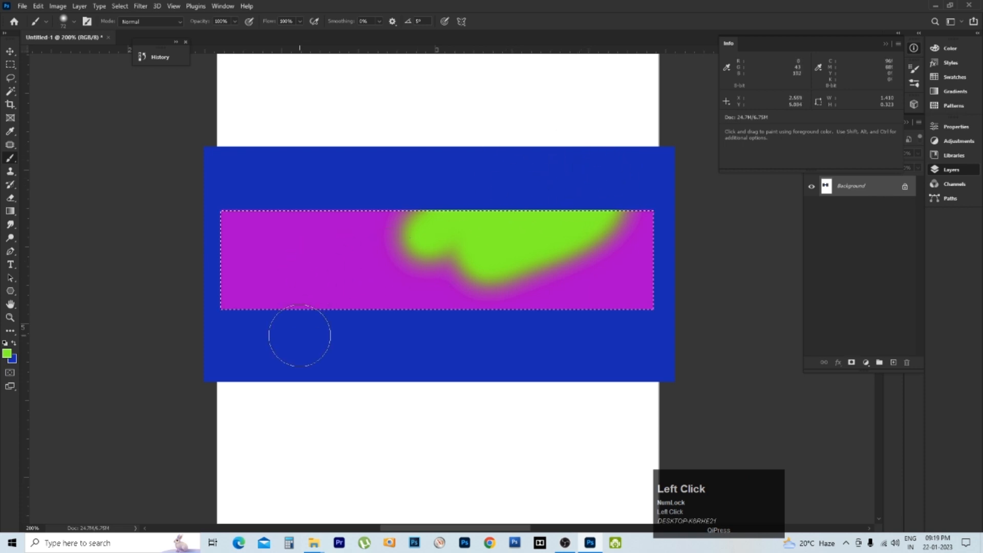
mouse_move(300, 336)
left_mouse_down()
mouse_move(346, 219)
mouse_move(424, 210)
mouse_move(430, 327)
mouse_move(505, 228)
mouse_move(659, 252)
mouse_move(355, 261)
mouse_move(333, 224)
mouse_move(351, 301)
mouse_move(474, 287)
mouse_move(623, 219)
mouse_move(265, 382)
left_mouse_up()
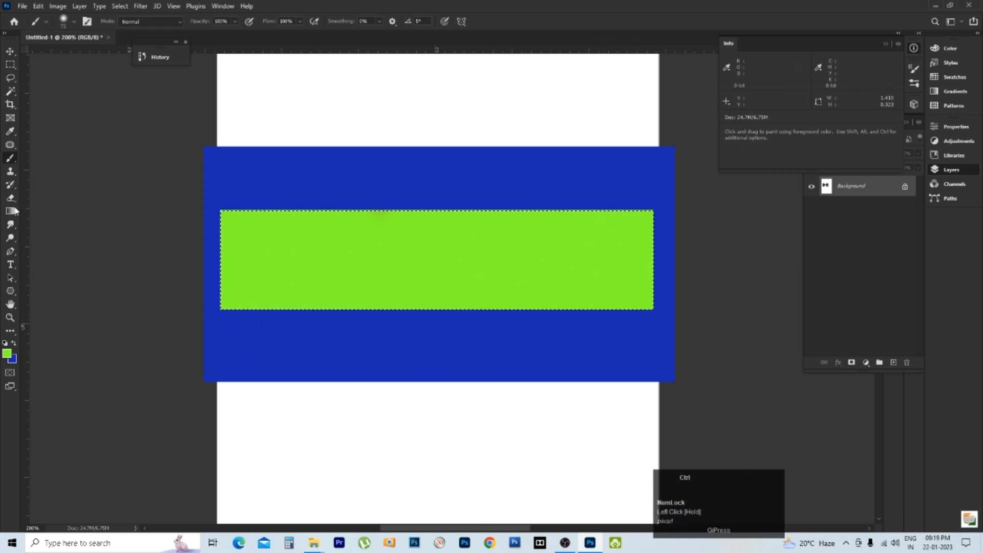
key("ctrl+d")
left_click(416, 208, "alt")
left_click(416, 209, "alt")
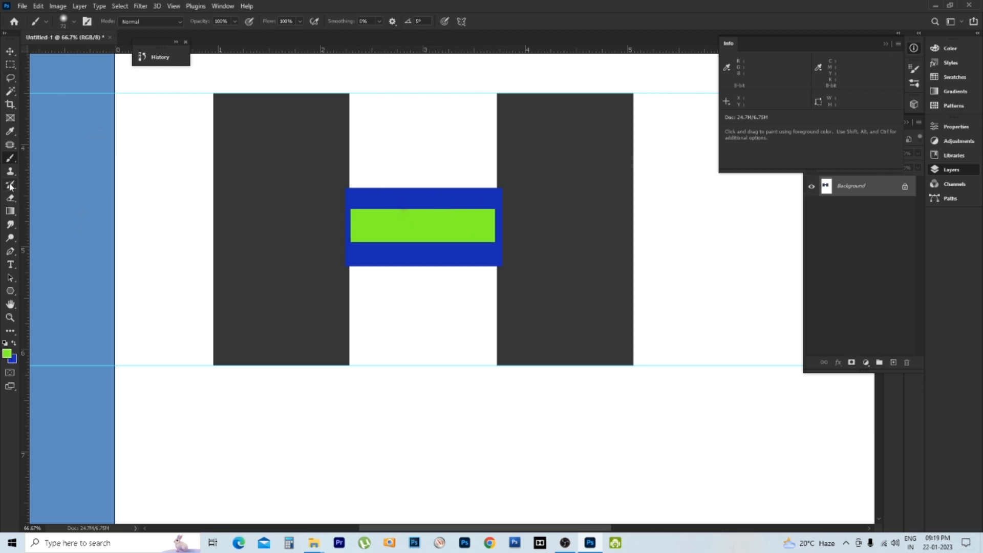
- Switch from the Rectangular Marquee to the Elliptical Marquee tool
left_click(11, 64)
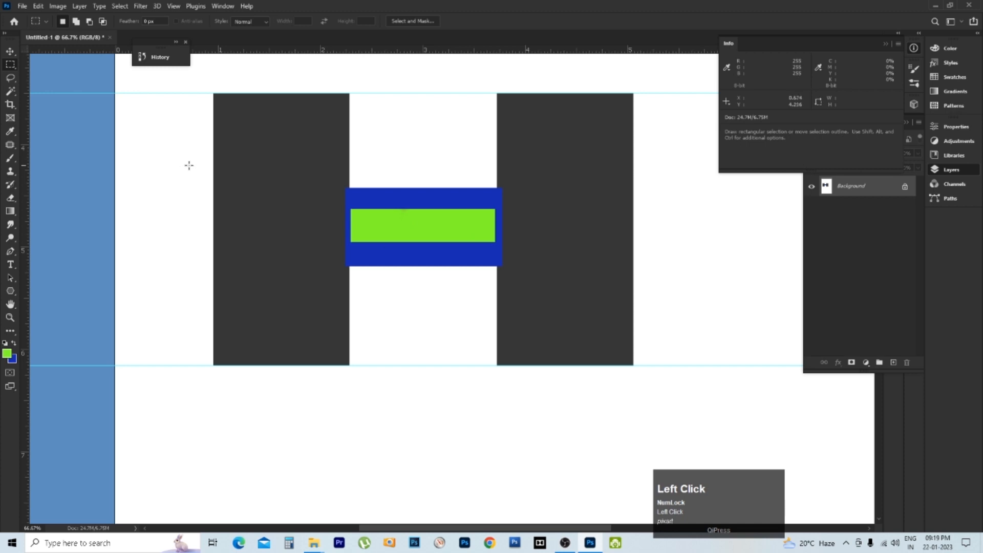
right_click(9, 65)
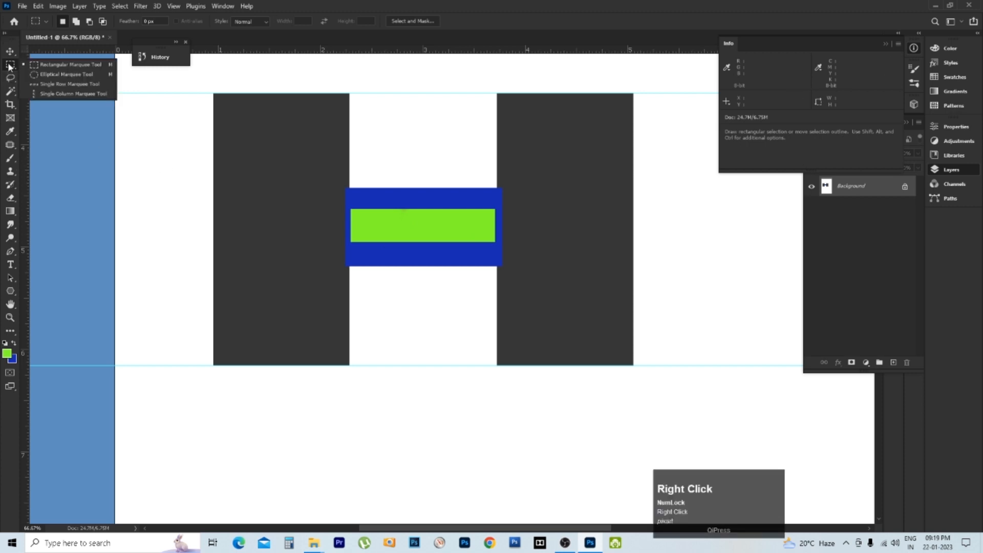
left_click(53, 79)
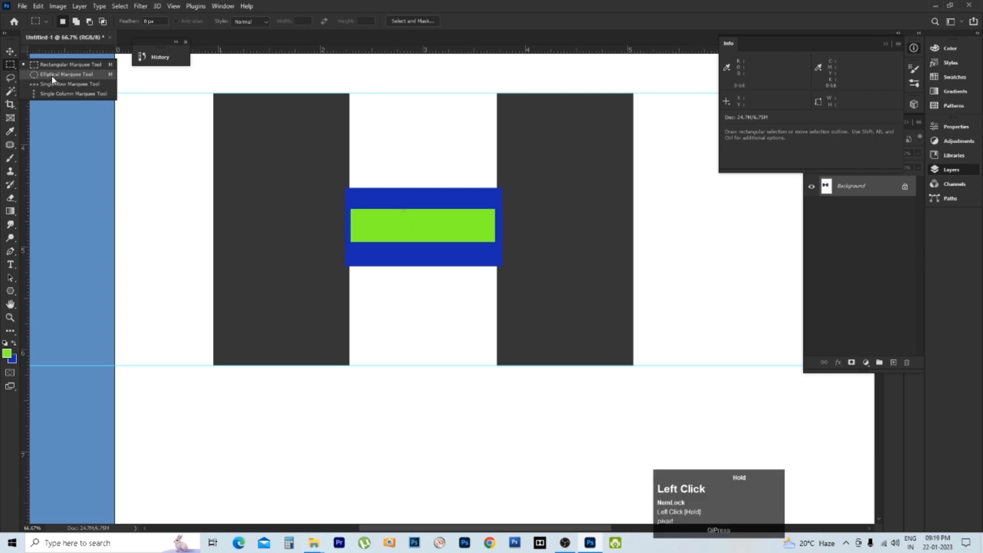
left_click(53, 76)
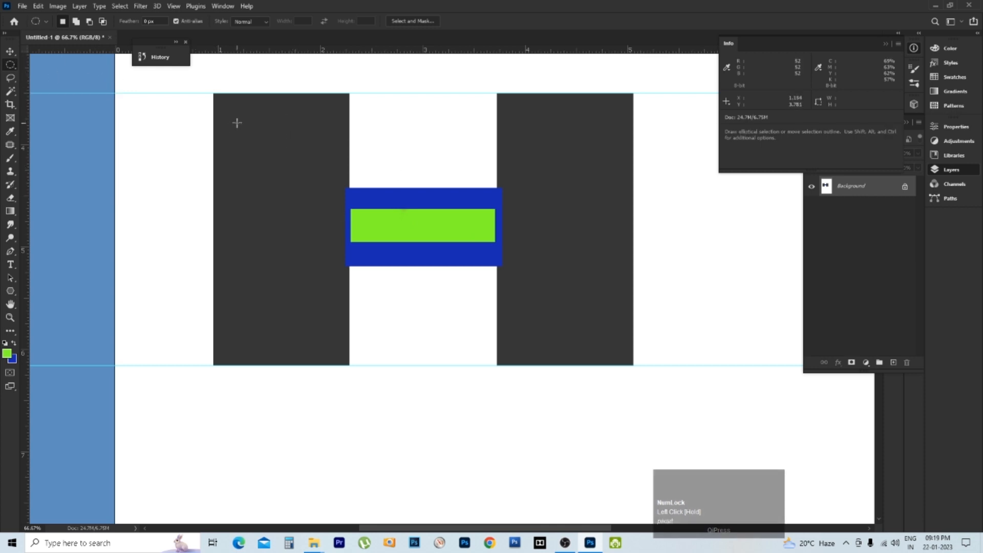
- Draw a trial circular selection about 0.9 inches across near the top of the H's left bar and clear it
left_click_drag(237, 115, 329, 281)
key("shift")
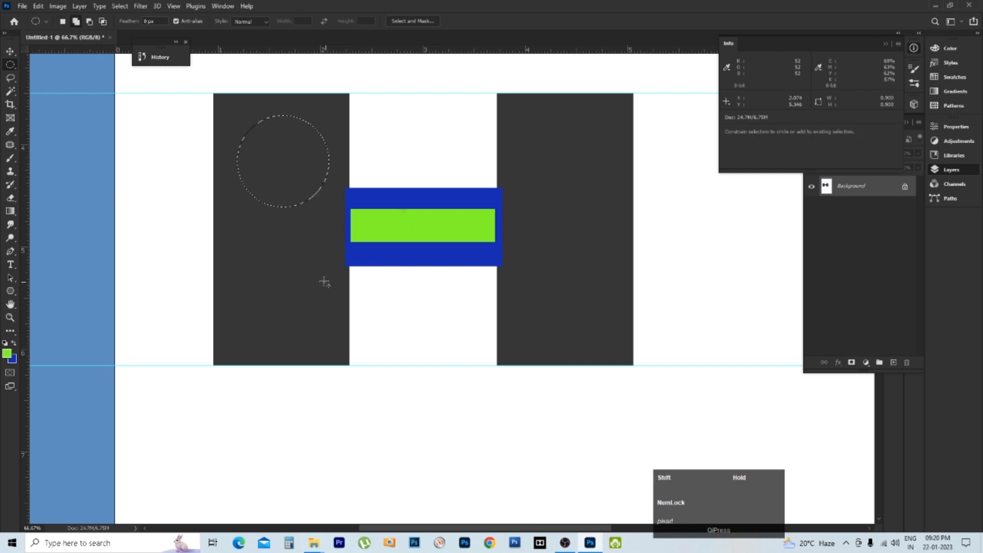
left_click(229, 191)
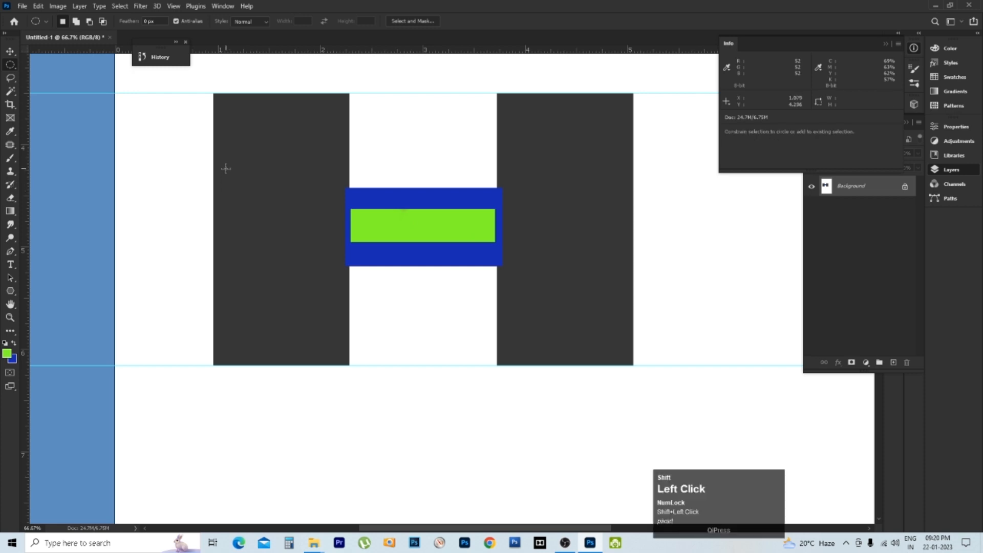
- Draw a perfectly circular selection about 1.08 inches across in the middle of the H's left bar
left_click_drag(225, 168, 345, 278)
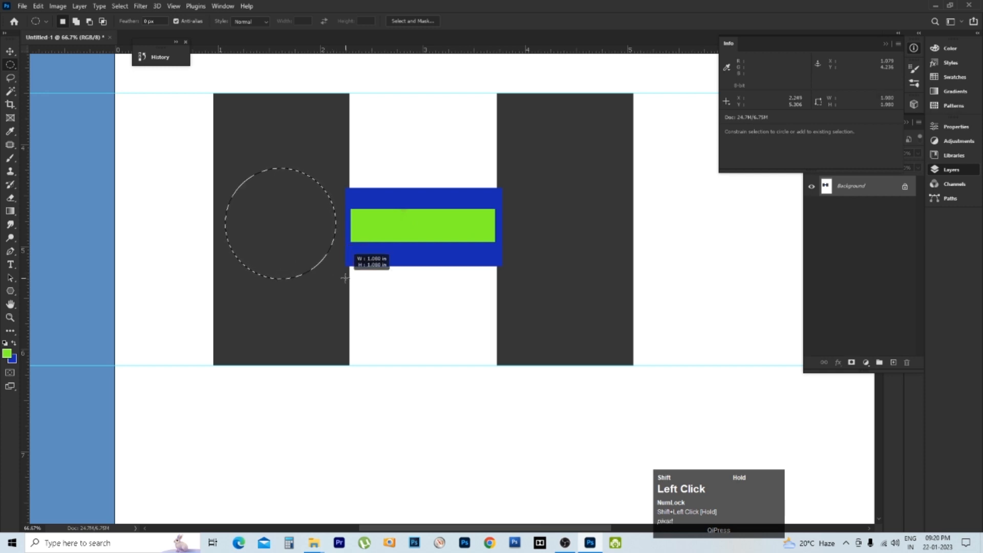
left_click_drag(344, 278, 343, 275)
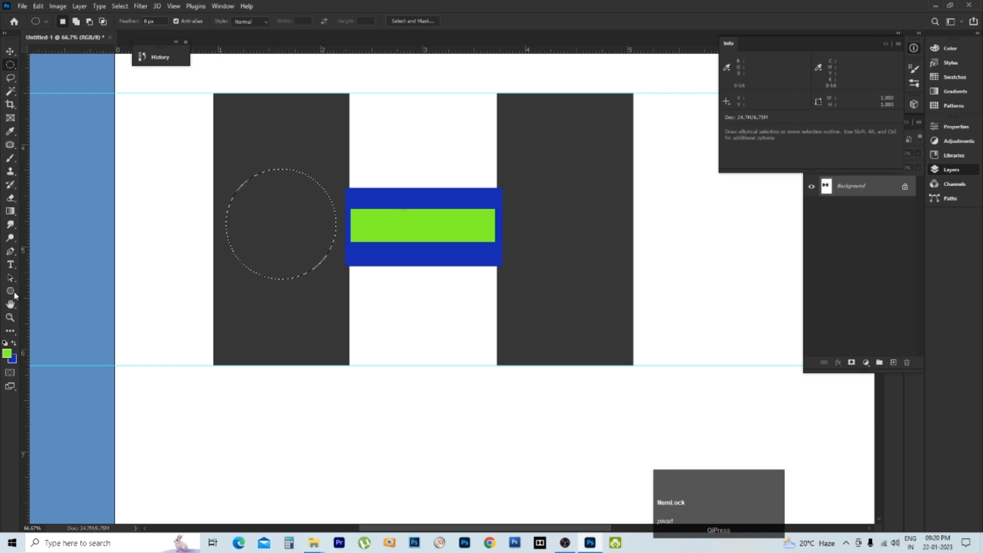
- Set the foreground colour to red d2042b and fill the circular selection in the H's left bar with it
left_click(6, 353)
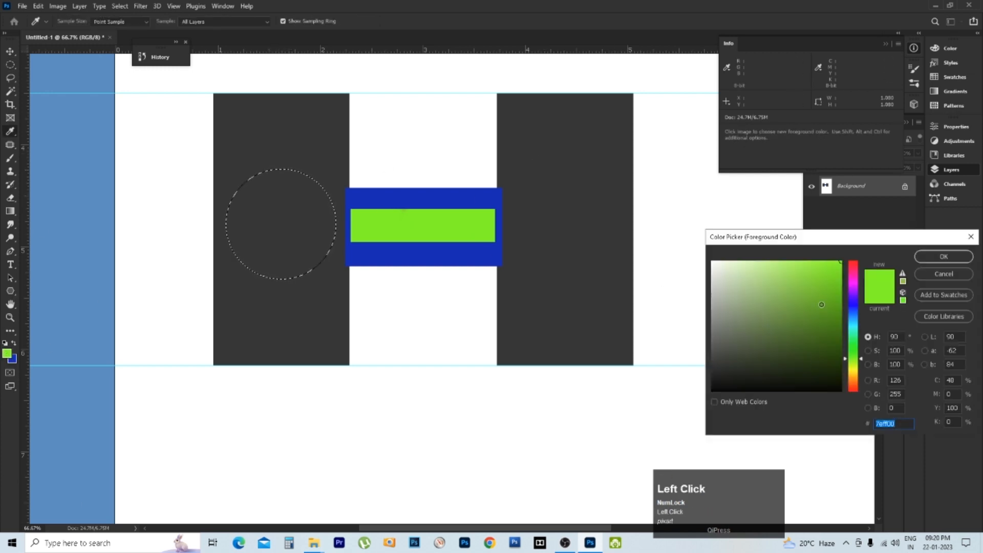
type("d2042b")
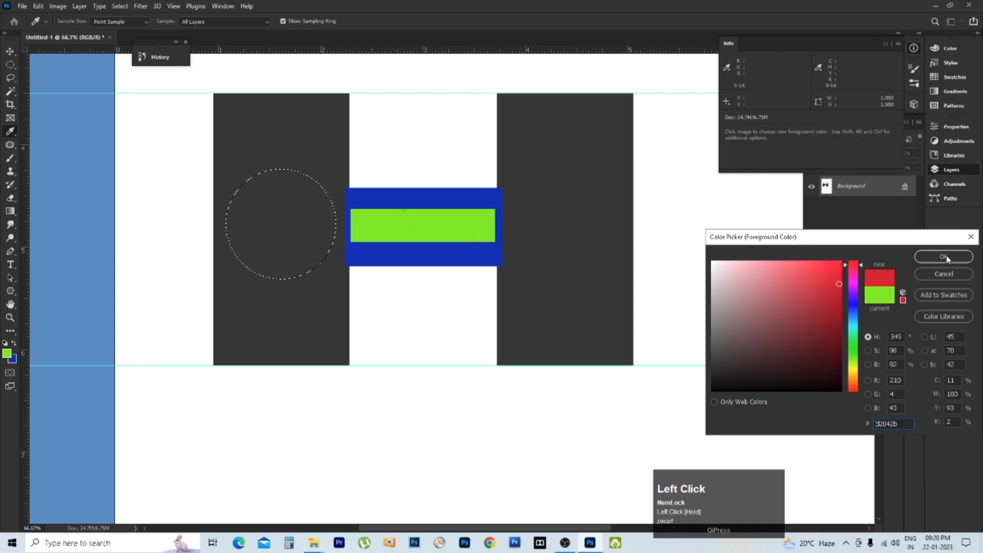
left_click(944, 257)
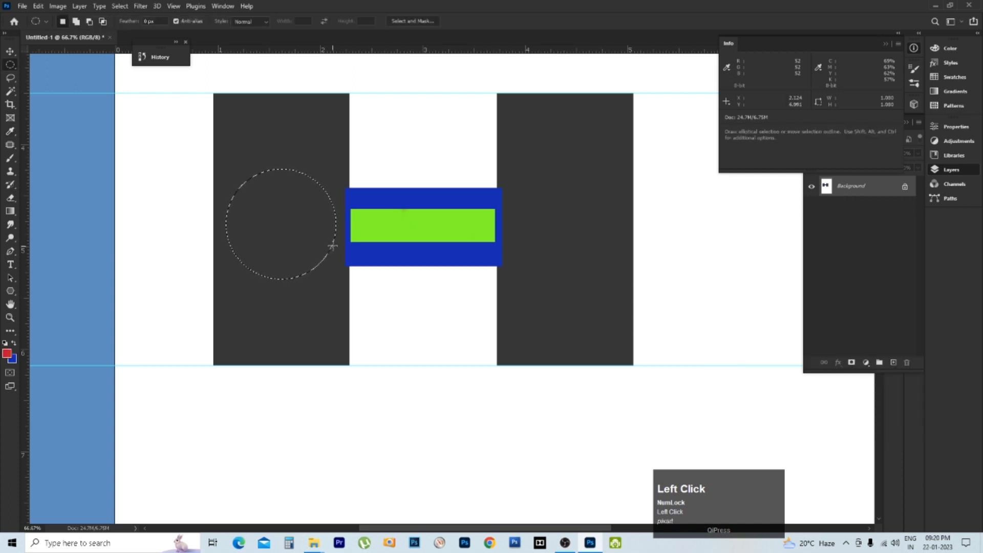
key("alt")
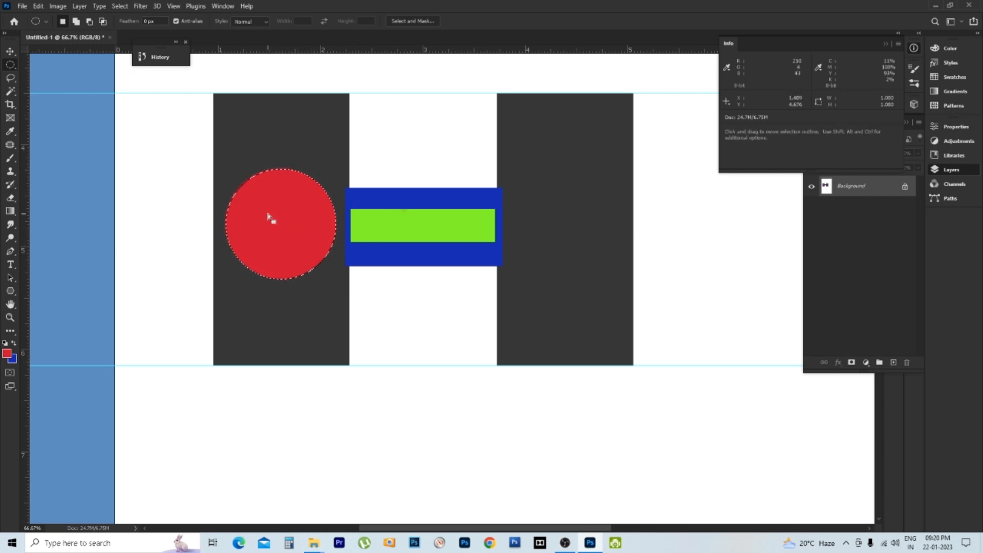
- Move the circular selection to the middle of the H's right bar and fill it with the same red
left_click_drag(289, 230, 569, 227)
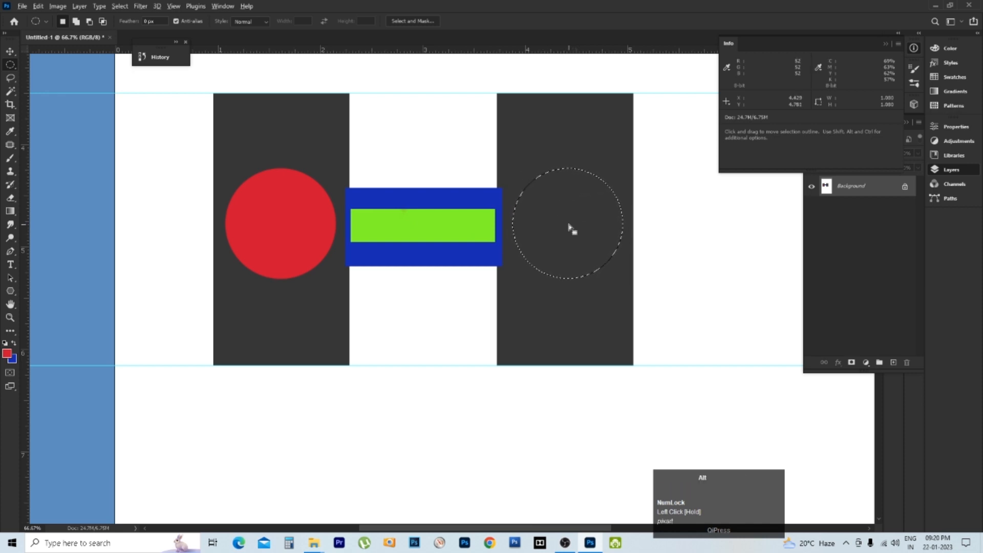
key("alt+BackSpace")
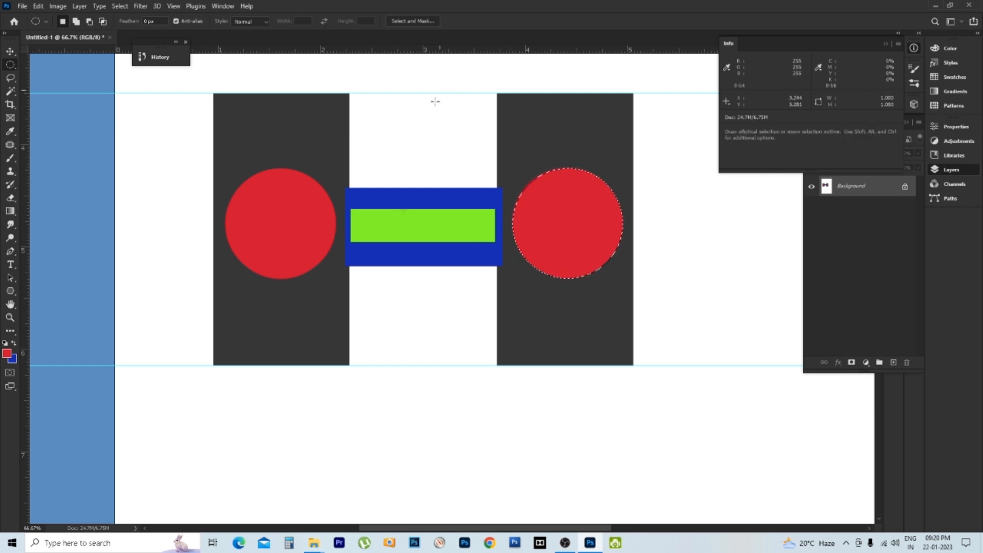
- Check the alignment of the two red circles with a trial horizontal guide along their upper edge and undo the guide
left_click_drag(448, 49, 444, 167)
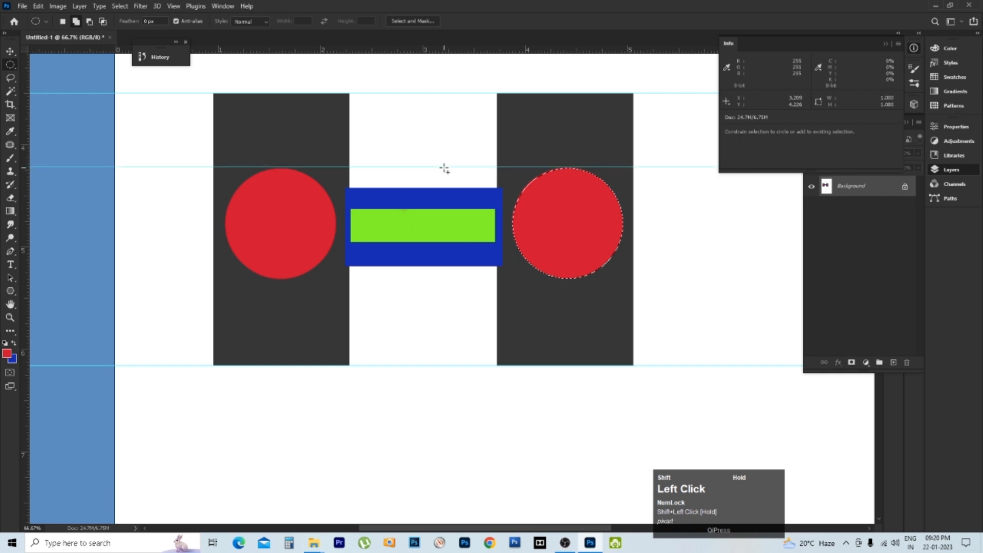
key("ctrl+z")
left_click(493, 191, "alt")
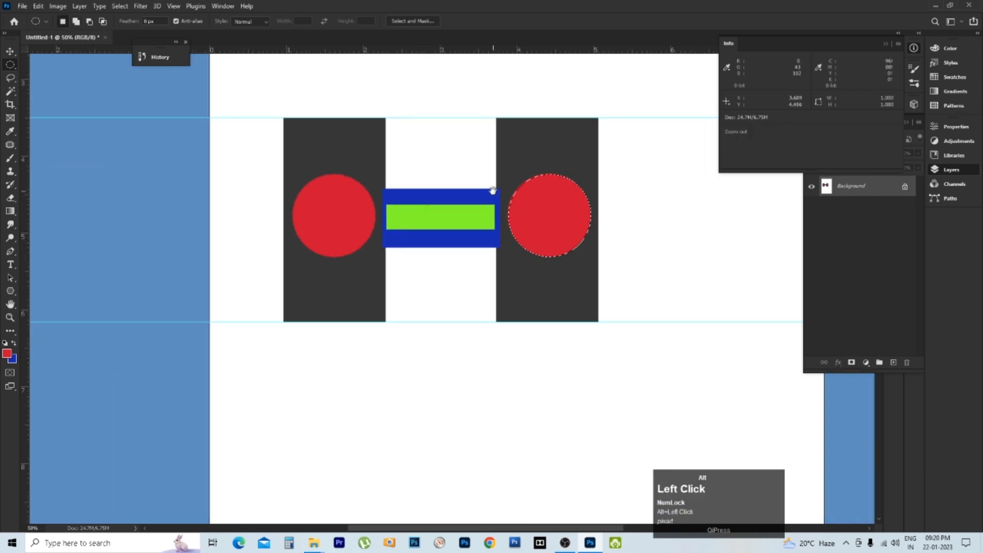
left_click(492, 184, "ctrl")
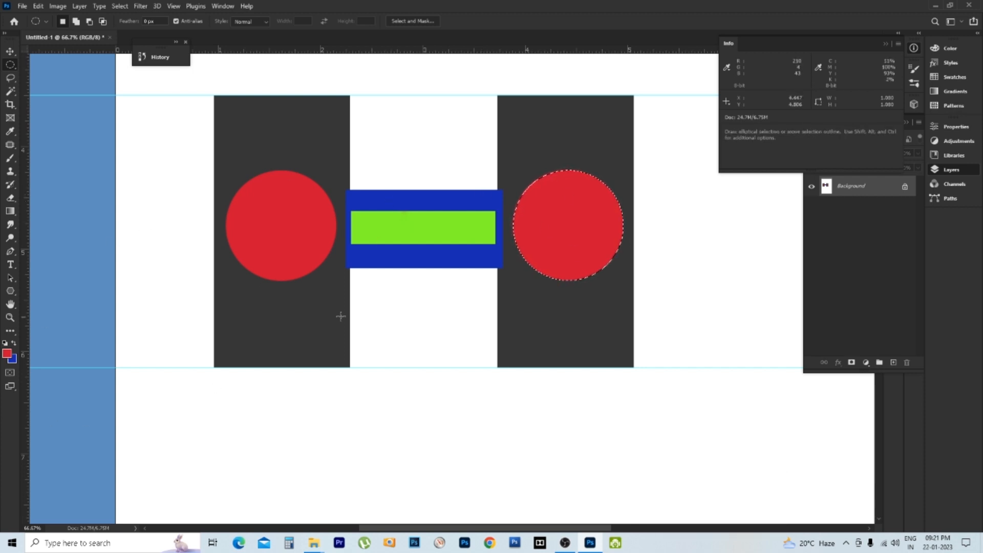
left_click(565, 195, "ctrl")
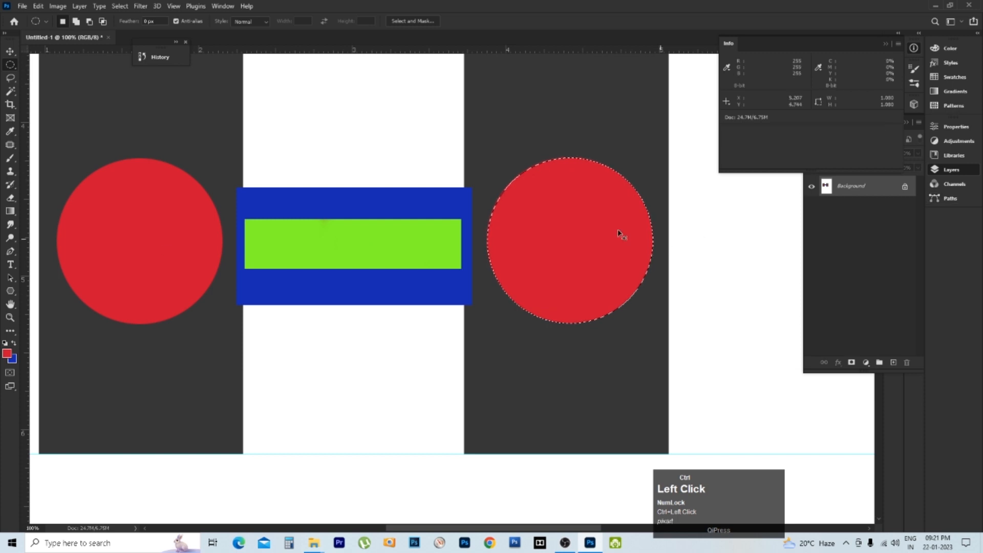
- Deselect the right red circle and draw a centred circular selection about 0.55 inches across inside it
key("ctrl+d")
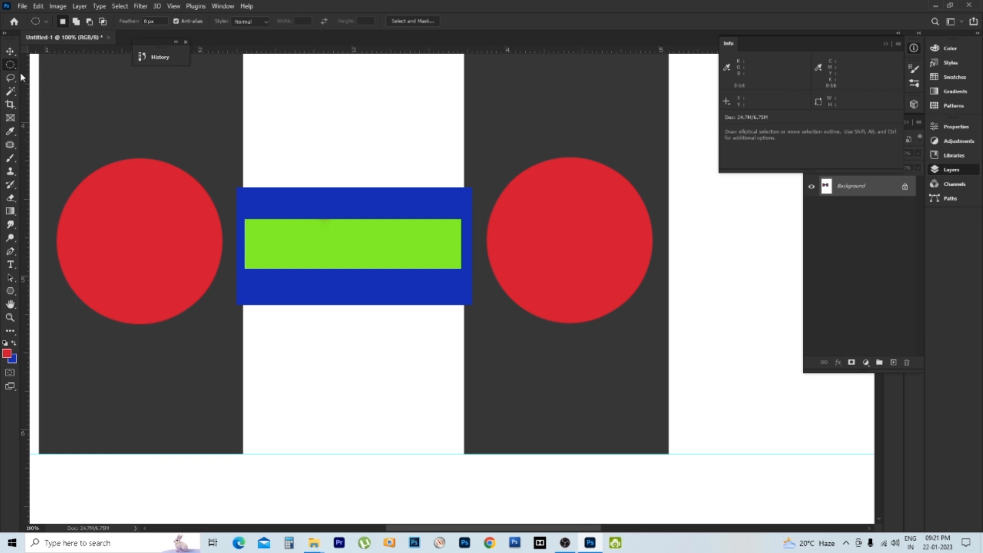
left_click_drag(530, 195, 631, 286)
key("shift")
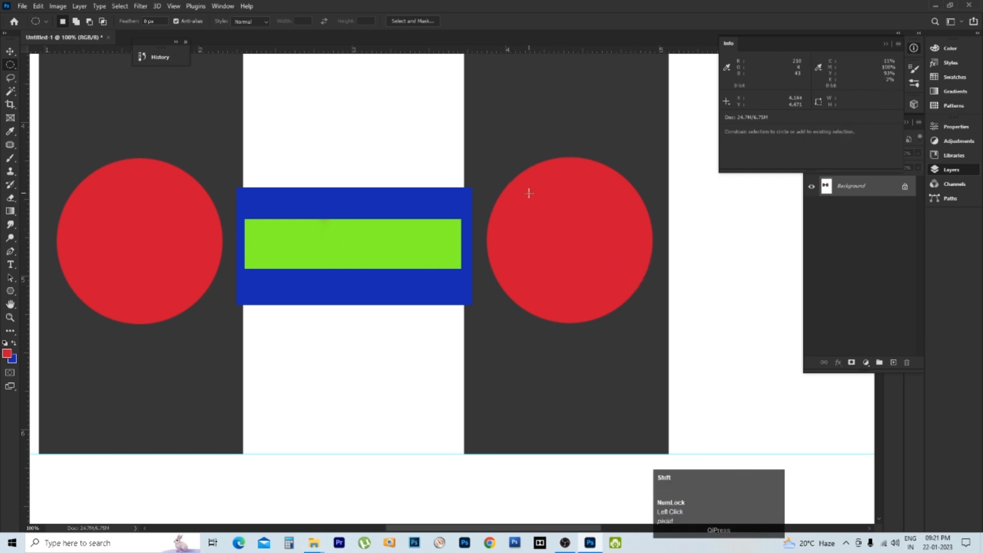
left_click_drag(536, 212, 620, 287)
left_click_drag(569, 239, 567, 232)
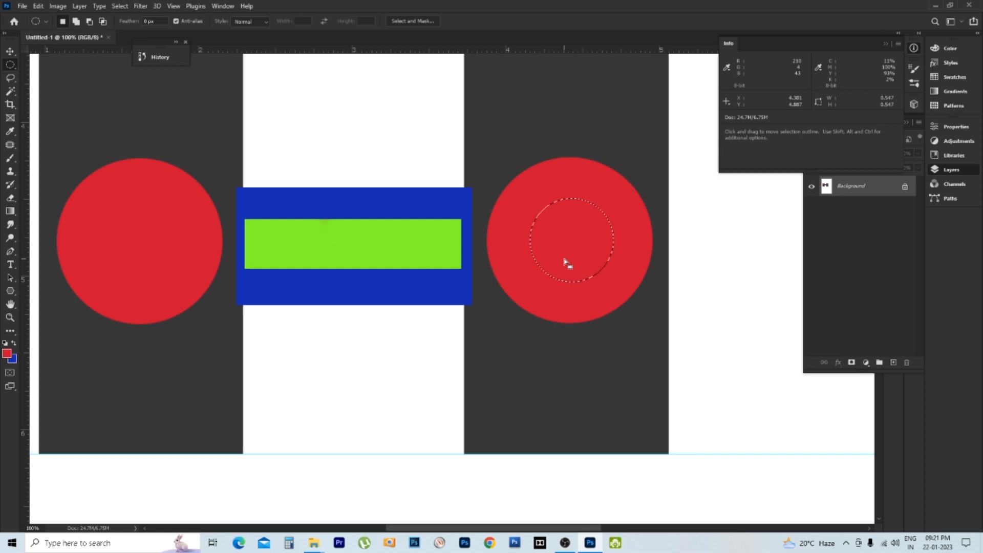
- Brighten the unfeathered inner circle with Levels at a white input level of 125 and inspect its hard edge
key("ctrl+l")
left_click_drag(829, 293, 825, 197)
left_click_drag(846, 311, 787, 311)
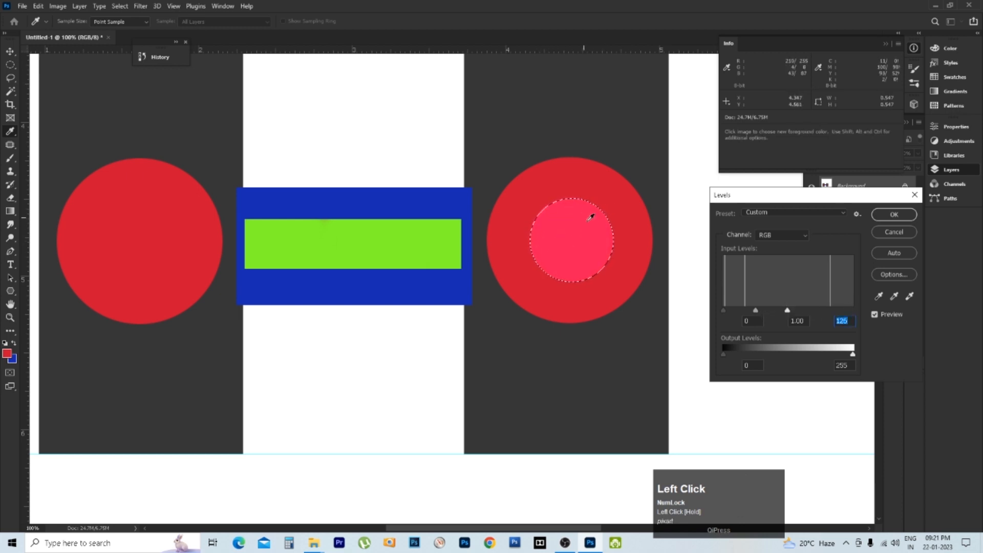
left_click(561, 211, "ctrl")
left_click(561, 211, "ctrl")
left_click(561, 211, "ctrl")
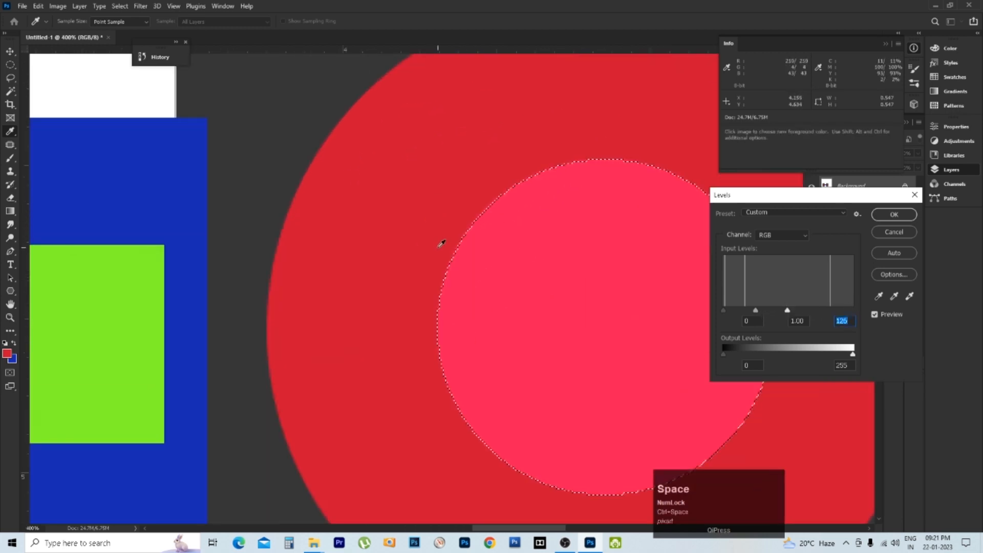
left_click(889, 214)
left_click(575, 212, "alt")
left_click(576, 212, "alt")
left_click(576, 211, "alt")
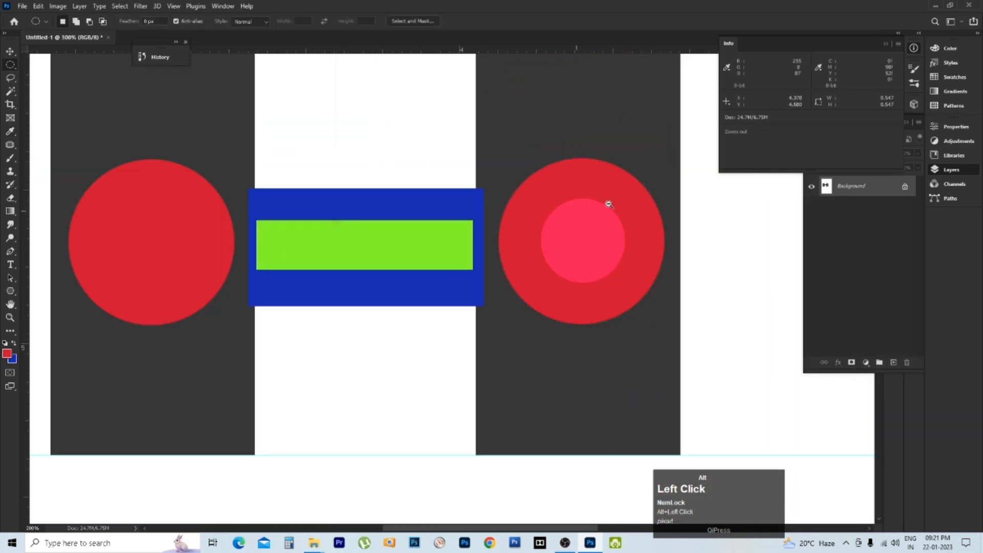
- Deselect the inner circle, and undo back to the plain red circle with its inner selection active
key("ctrl+d")
key("ctrl+alt+z")
key("ctrl+alt+z")
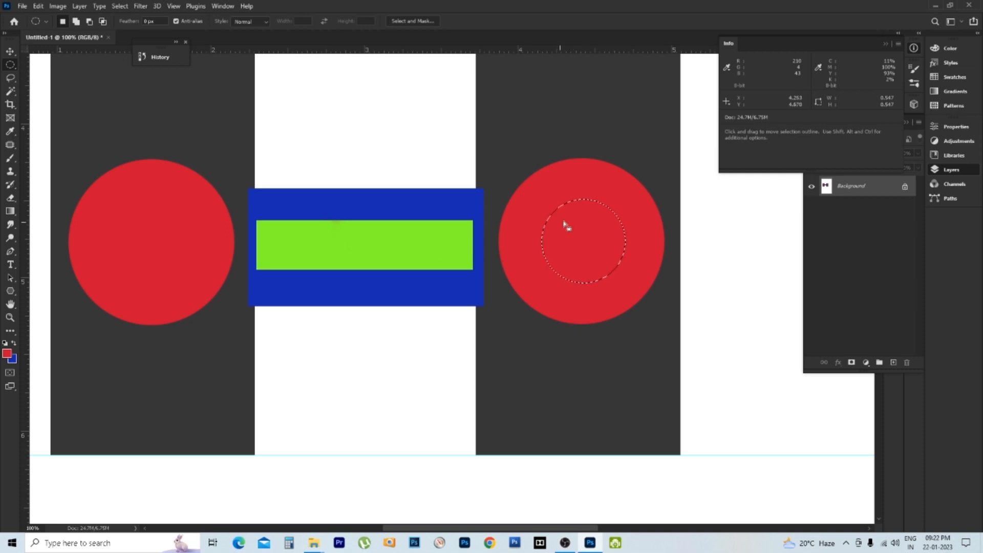
key("ctrl+alt")
key("z")
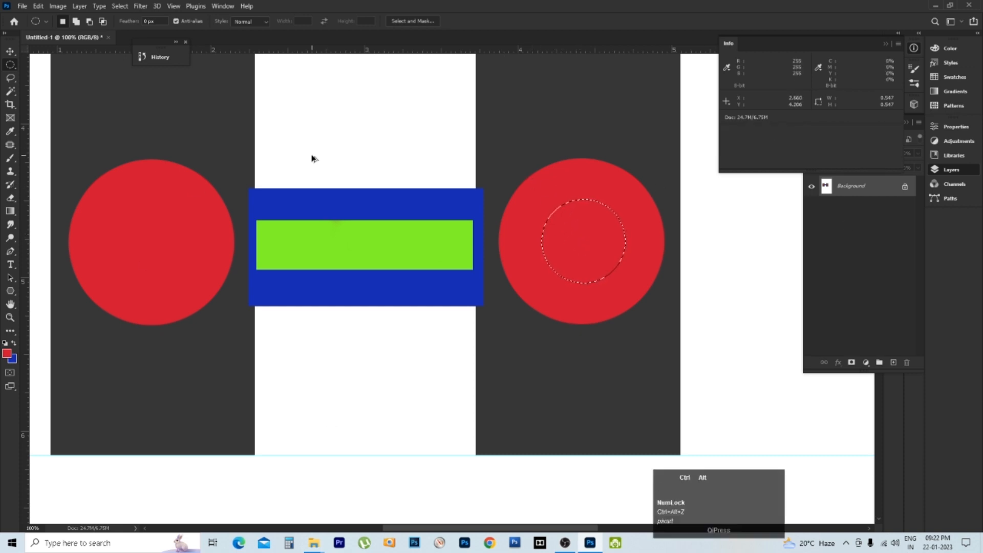
- Feather the inner circular selection with a radius of 5 pixels
key("ctrl+alt+d")
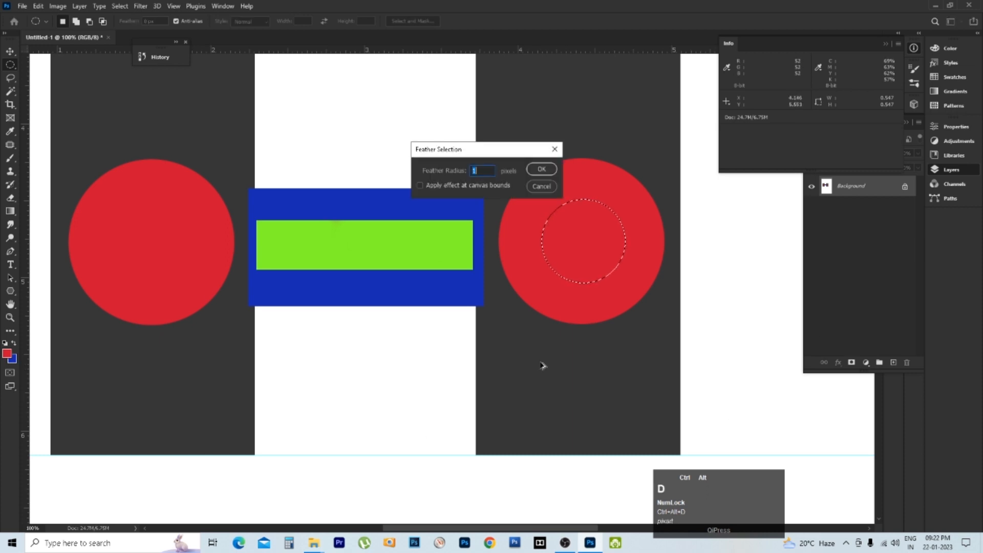
left_click(543, 171)
right_click(565, 211)
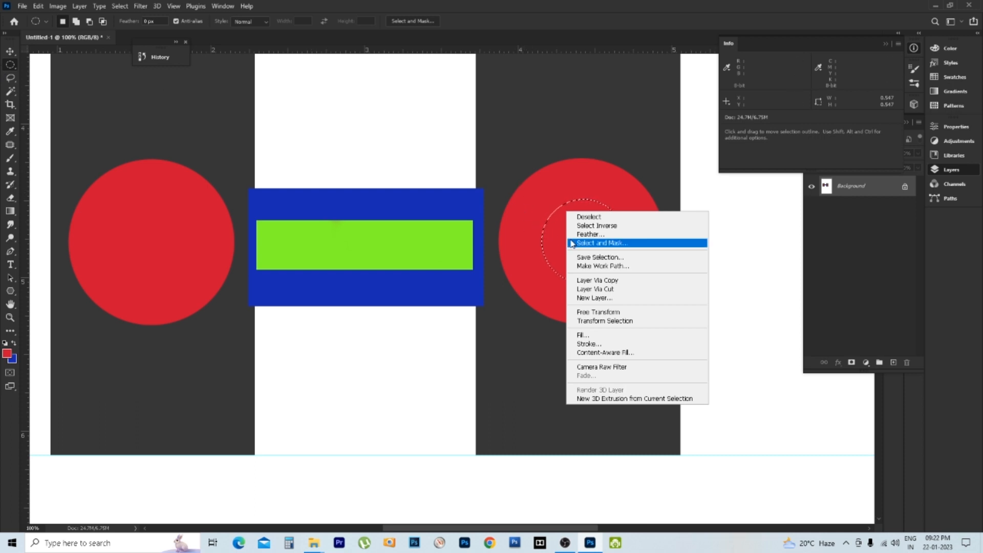
left_click(602, 236)
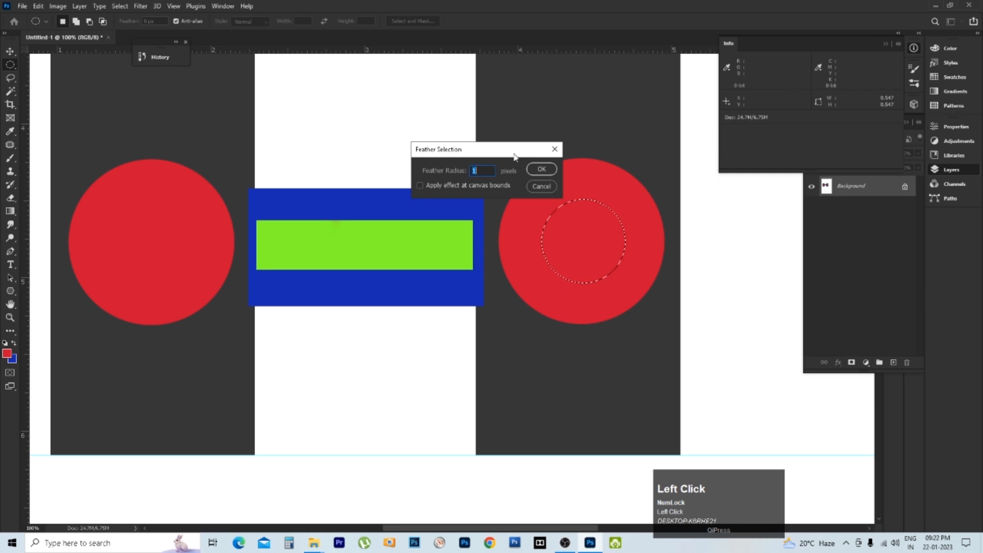
left_click_drag(518, 153, 735, 109)
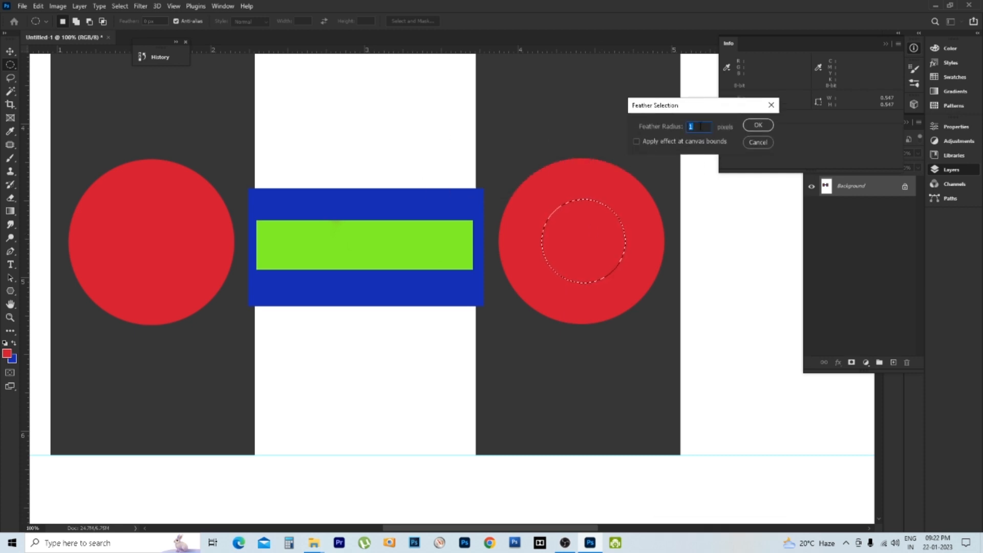
left_click(759, 125)
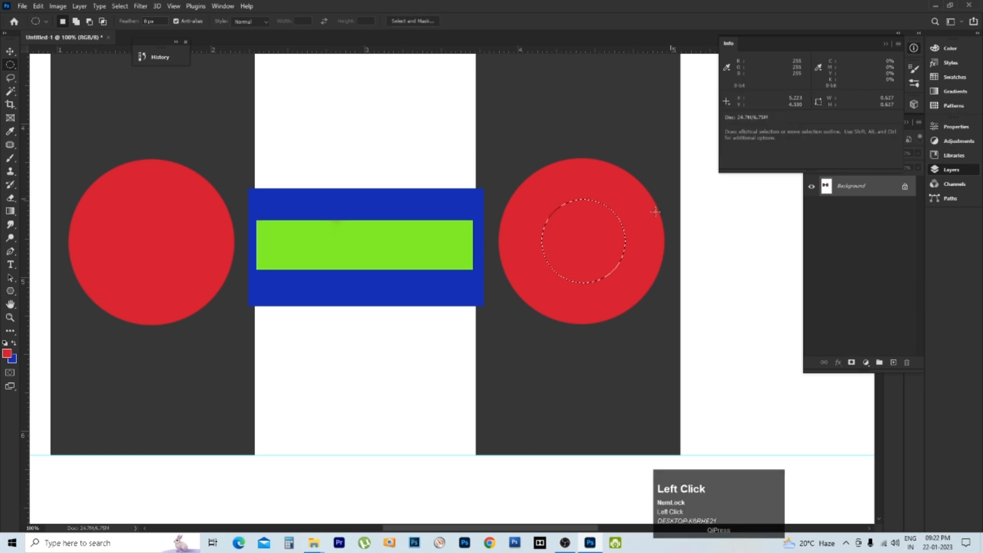
- Preview a Levels brightening with midtones at 9.99 on the feathered selection's soft edge and cancel it
left_click_drag(546, 204, 606, 220)
left_click_drag(579, 291, 495, 255)
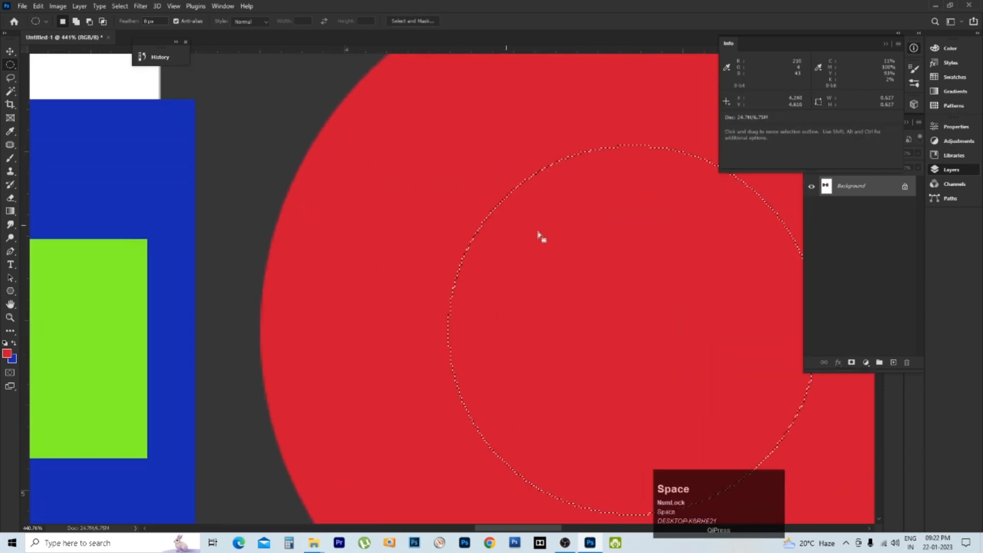
key("ctrl+l")
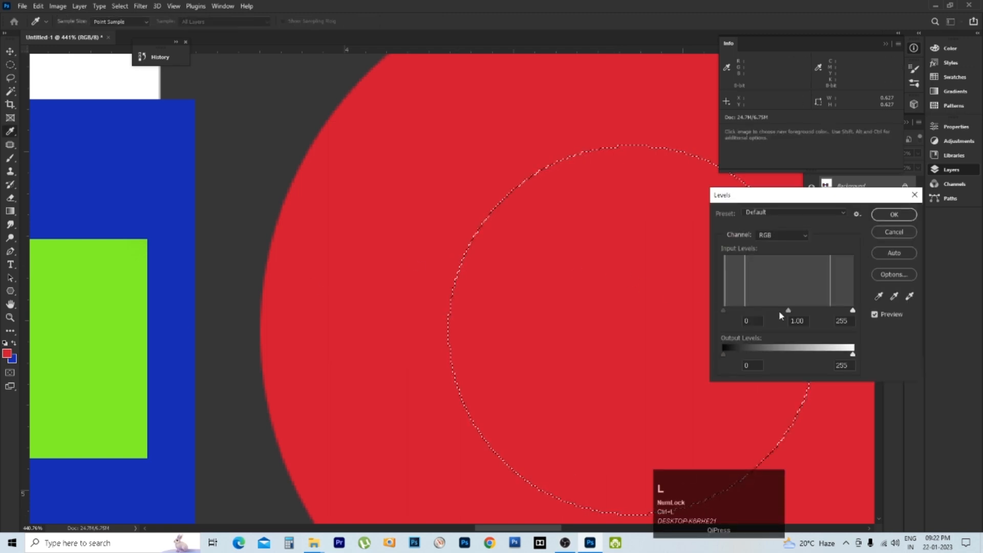
left_click_drag(788, 311, 717, 313)
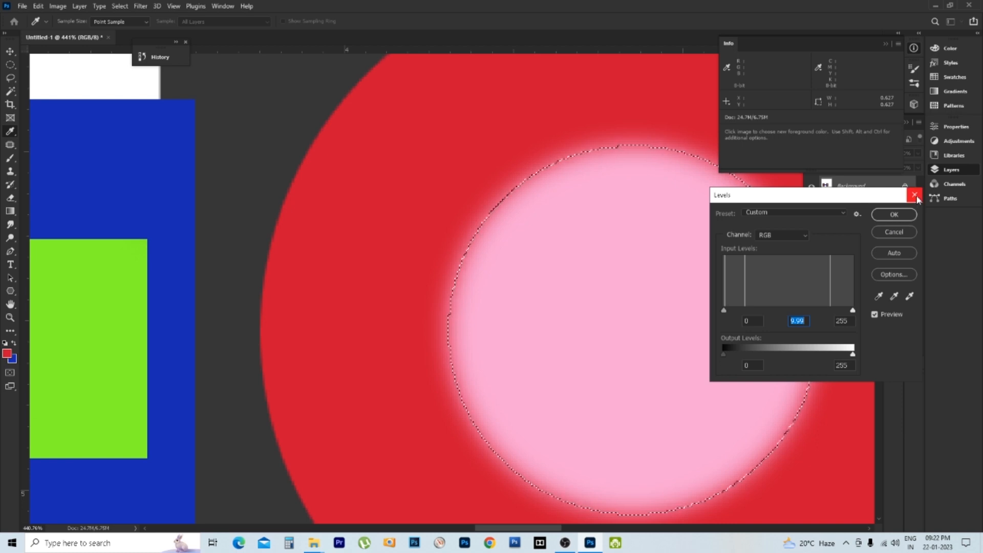
left_click(911, 217)
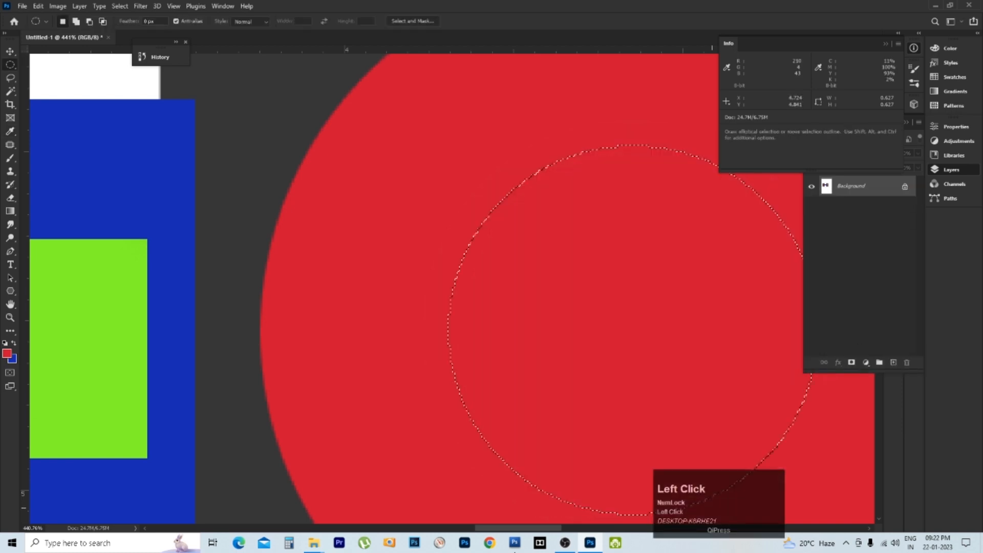
- Feather the inner selection again with a much larger radius
right_click(599, 254)
left_click(619, 276)
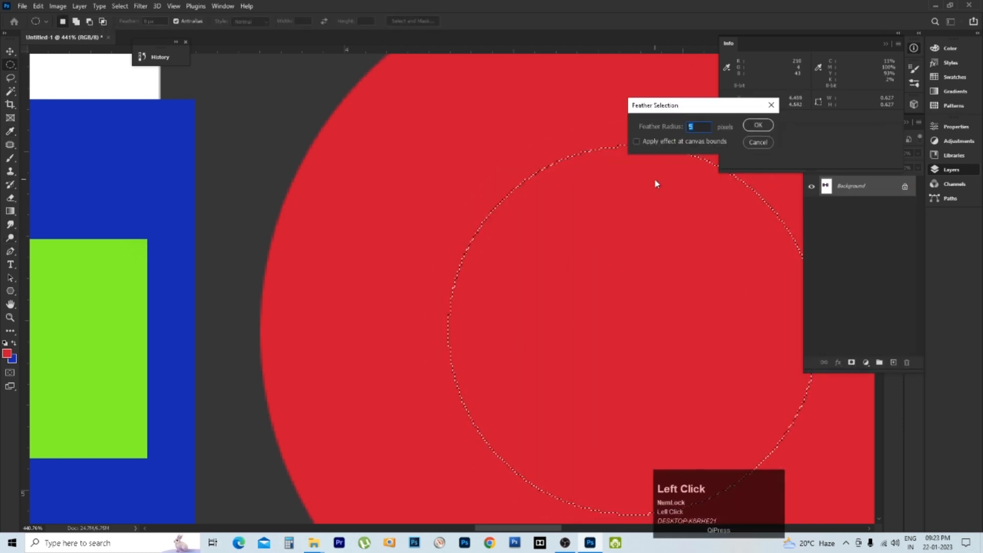
key("Return")
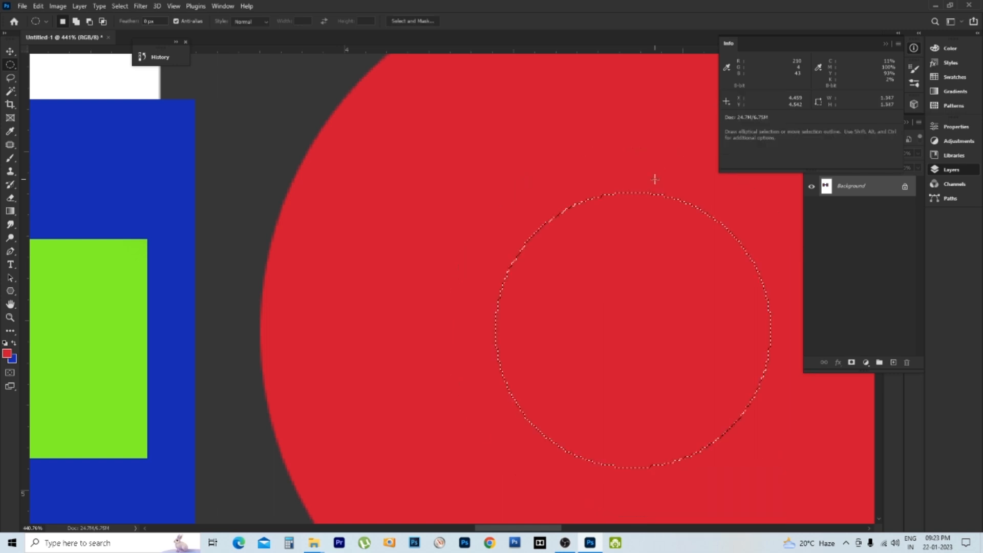
- Brighten the heavily feathered centre of the right red circle by sharply lowering the Levels white input, and deselect it
left_click(568, 263, "alt")
left_click(544, 246, "alt")
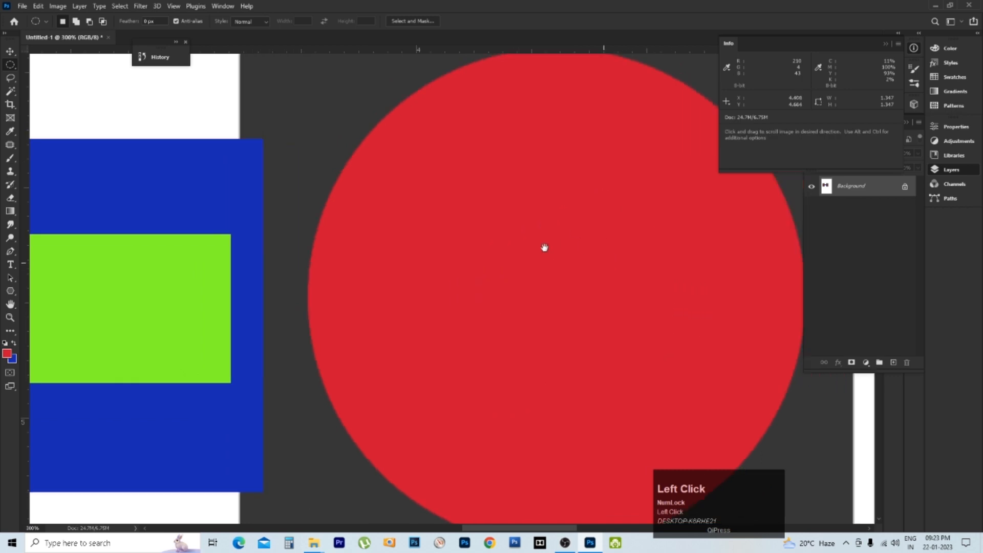
key("ctrl+l")
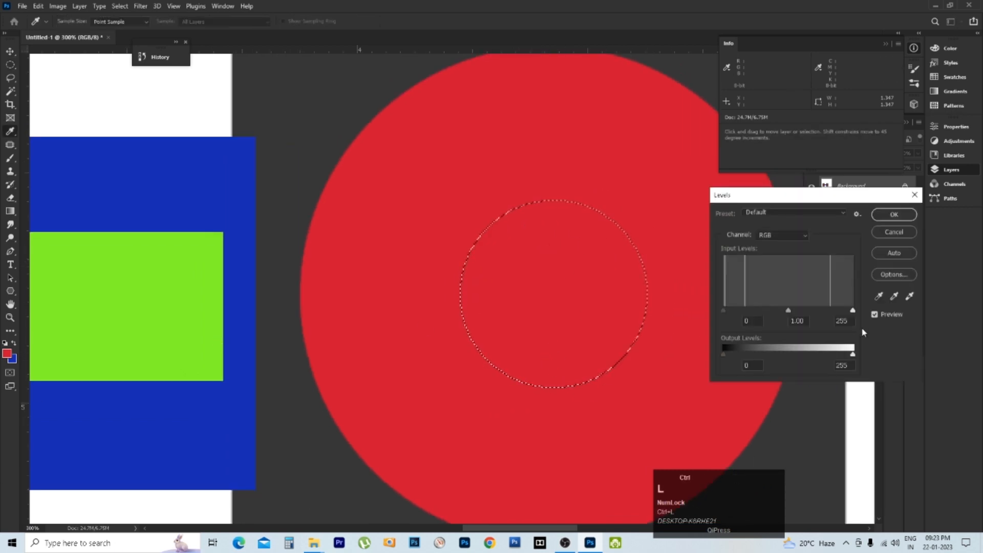
left_click_drag(853, 310, 731, 311)
left_click(894, 215)
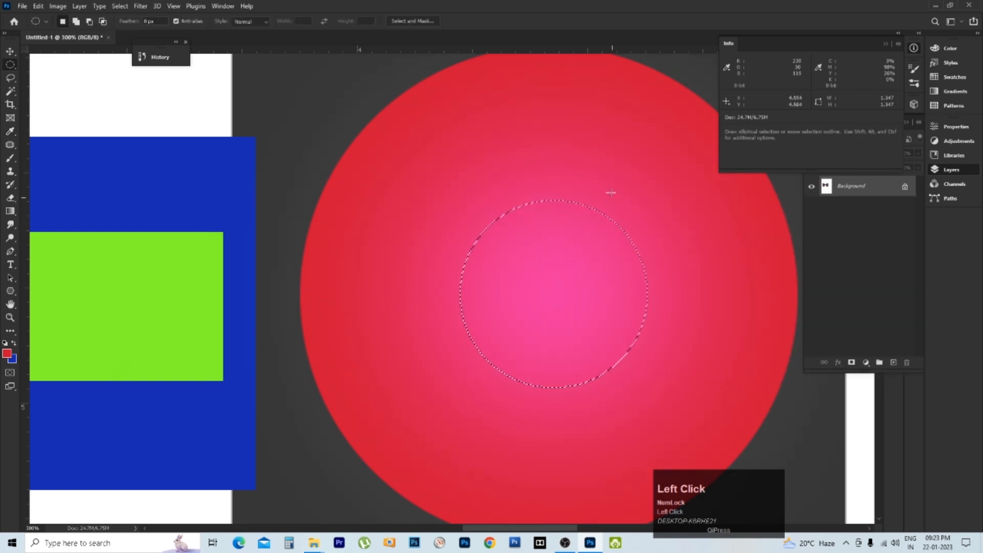
left_click(595, 173)
- Draw a circular selection about 0.55 inches across and centre it inside the left red circle
left_click(547, 273, "alt")
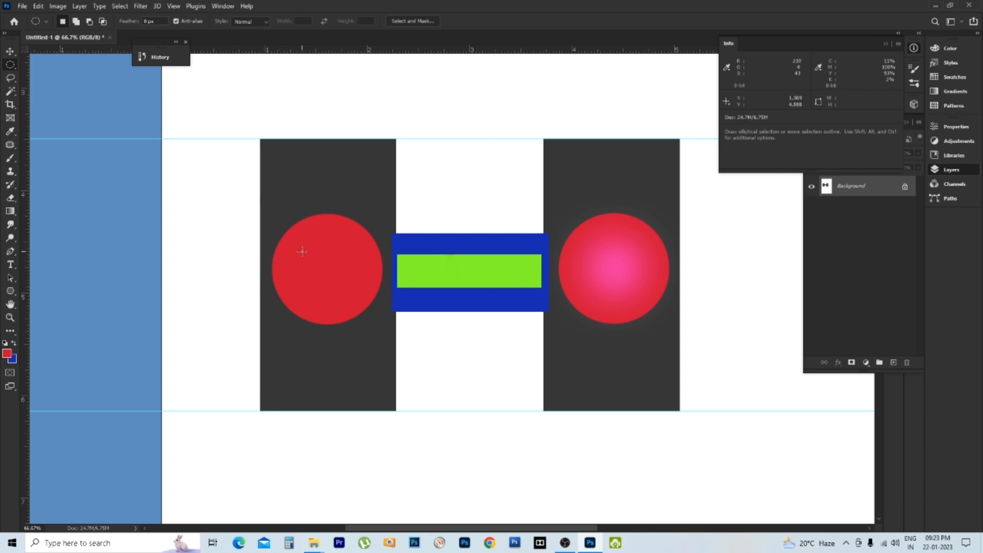
left_click_drag(301, 248, 358, 270)
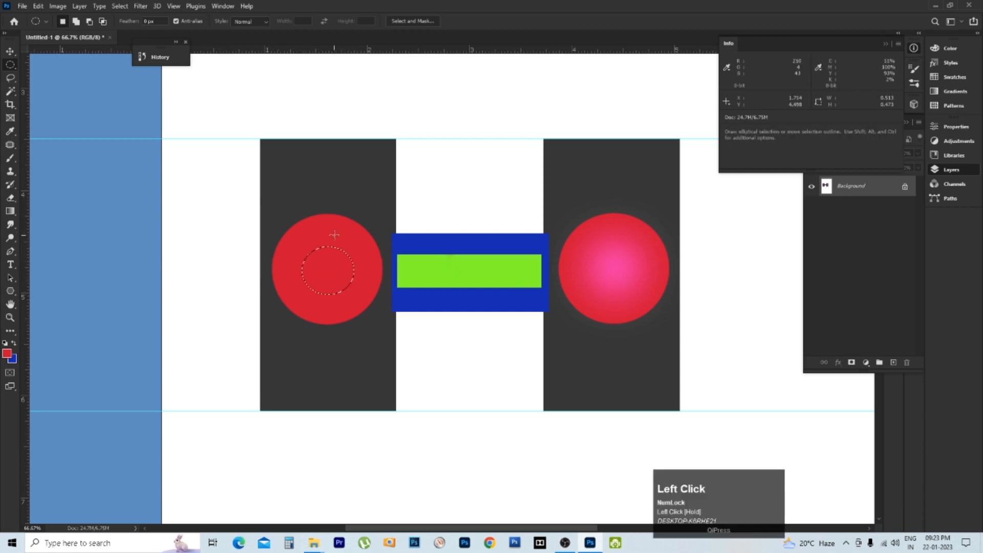
mouse_move(302, 245)
left_mouse_down()
mouse_move(361, 300)
mouse_move(329, 277)
left_mouse_up()
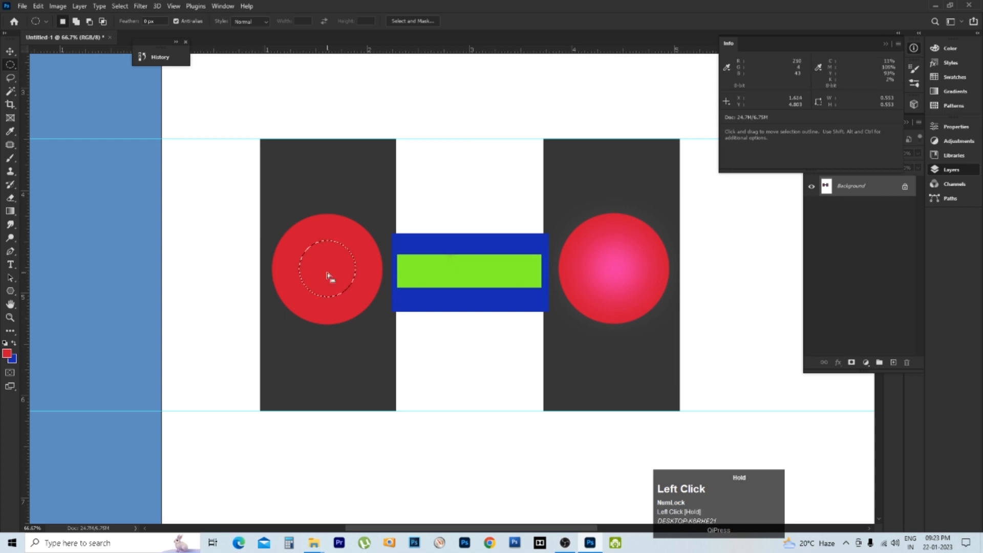
- Feather the circular selection inside the left red circle with a 50-pixel radius
right_click(405, 262)
left_click(422, 280)
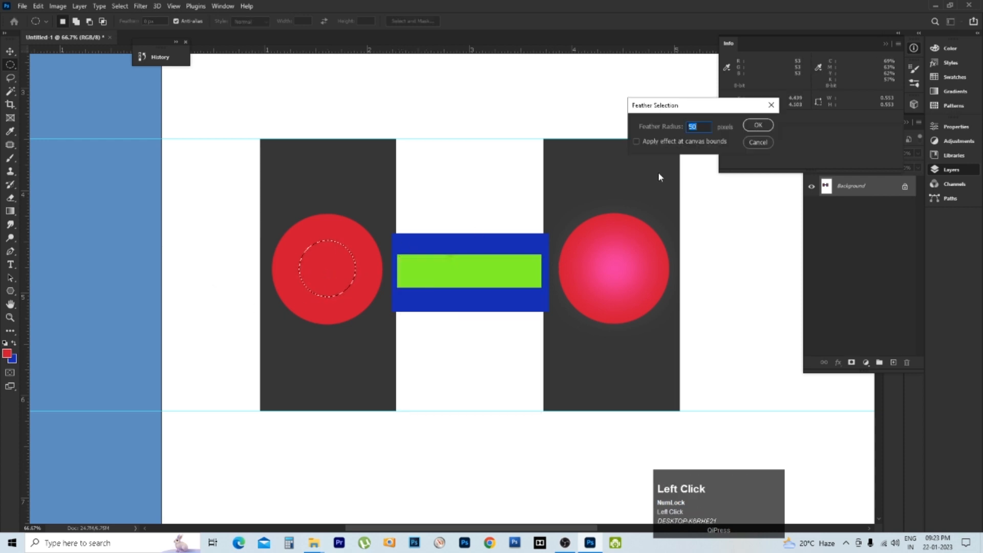
left_click(755, 125)
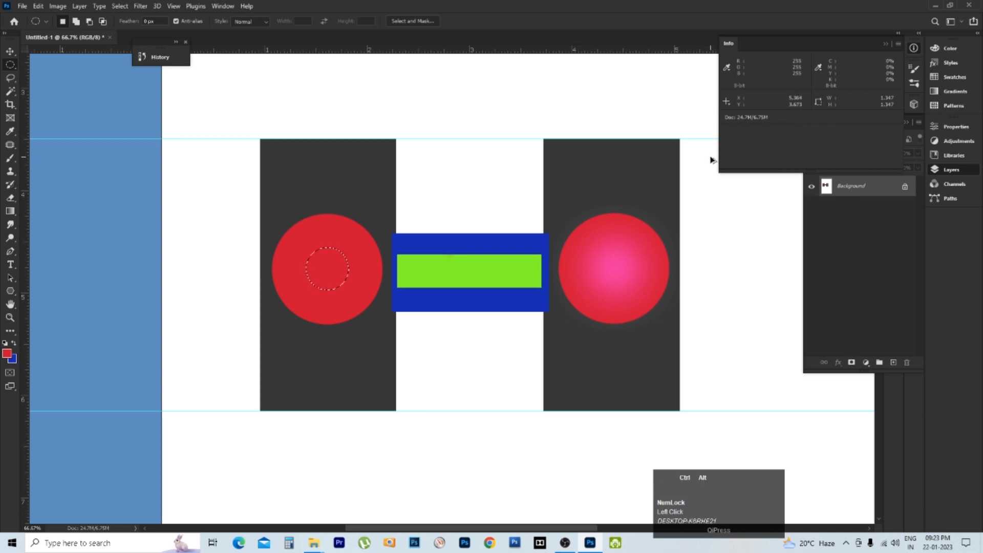
- Preview the previous Levels settings and a manual match on the feathered left selection, cancelling both adjustments
key("ctrl+alt+l")
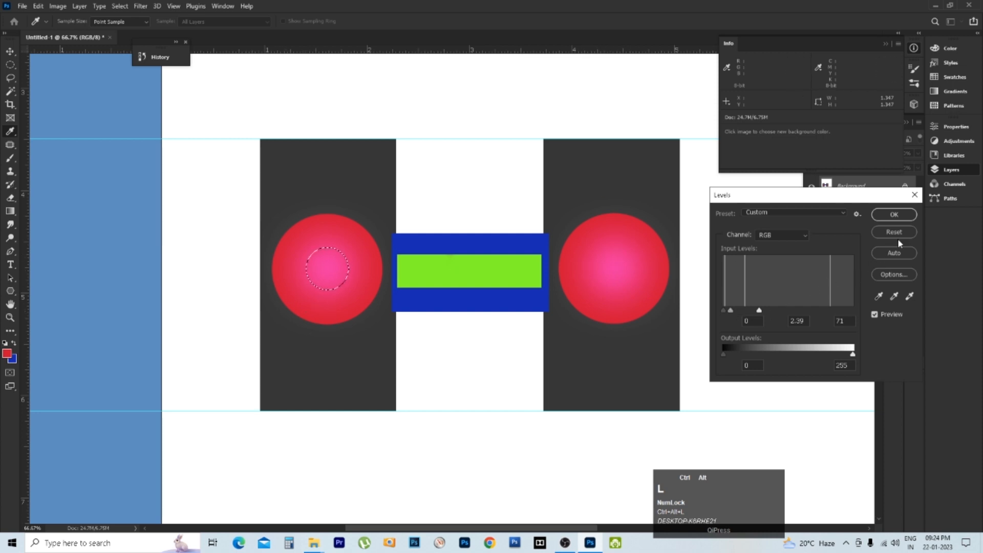
left_click(917, 194)
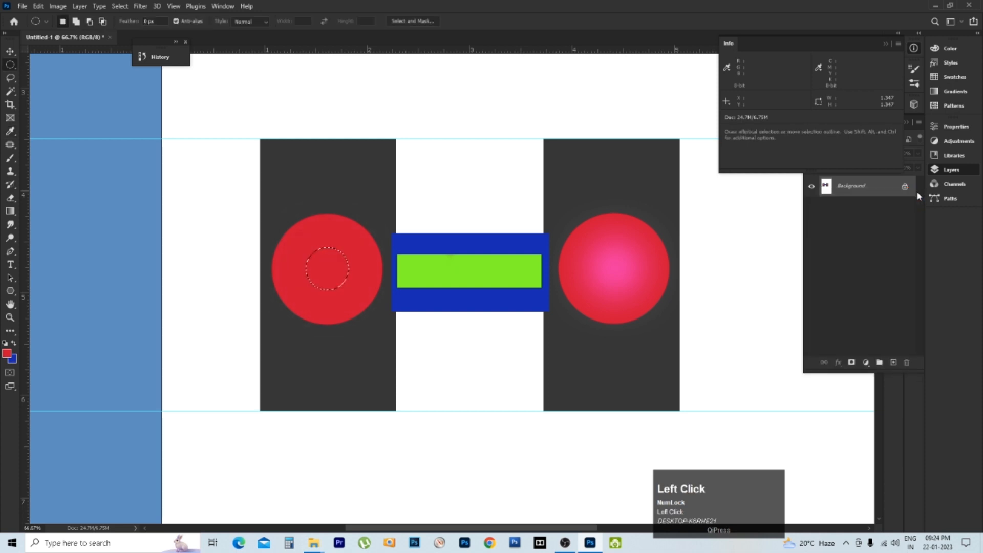
key("ctrl+l")
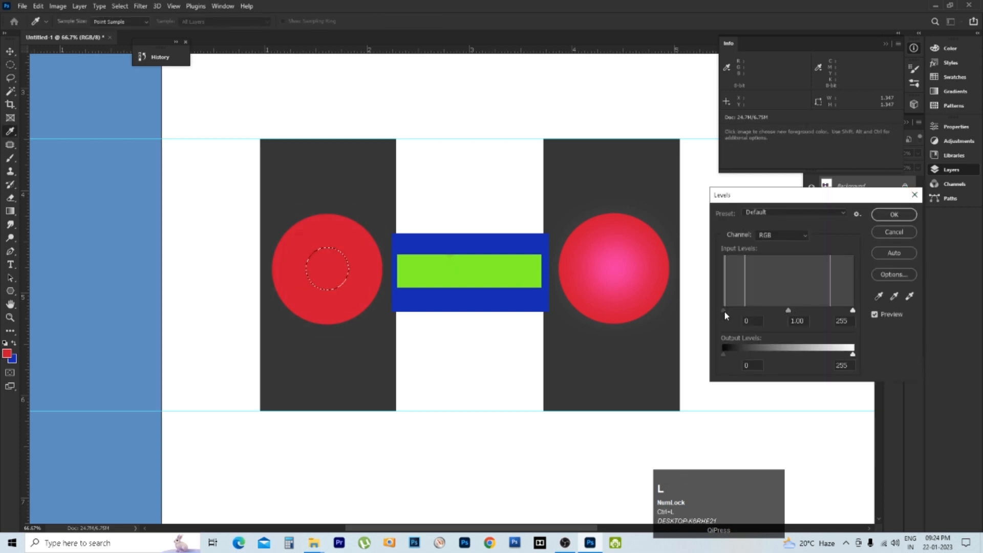
left_click_drag(852, 311, 728, 309)
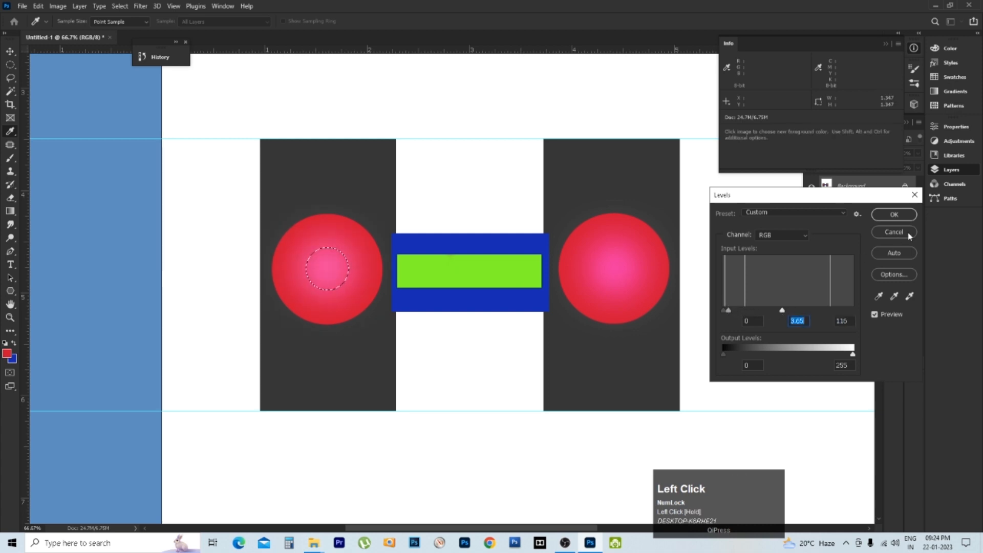
left_click(904, 232)
- Brighten the left circle's feathered centre by reusing the last Levels settings, midtones 2.39 and white input 71
key("ctrl+alt+l")
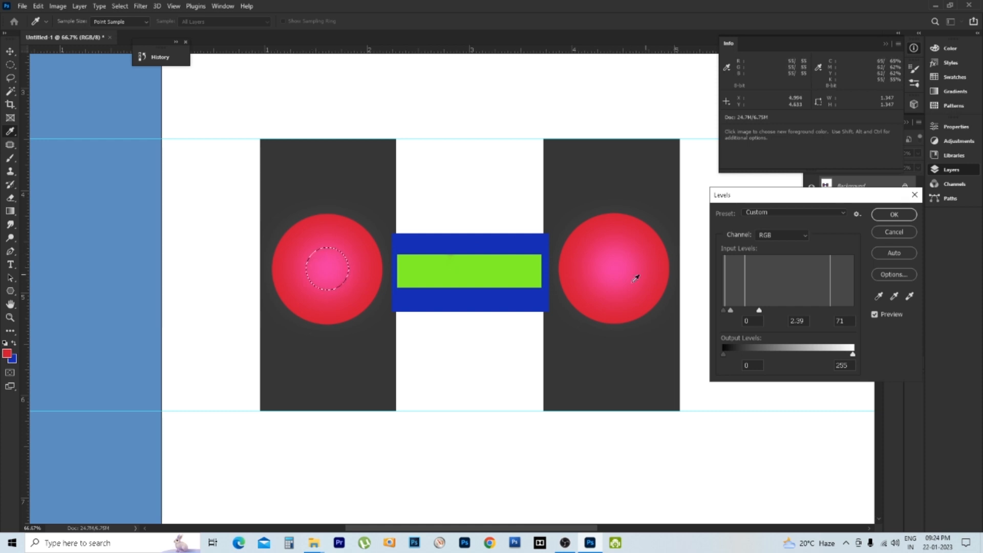
left_click(894, 214)
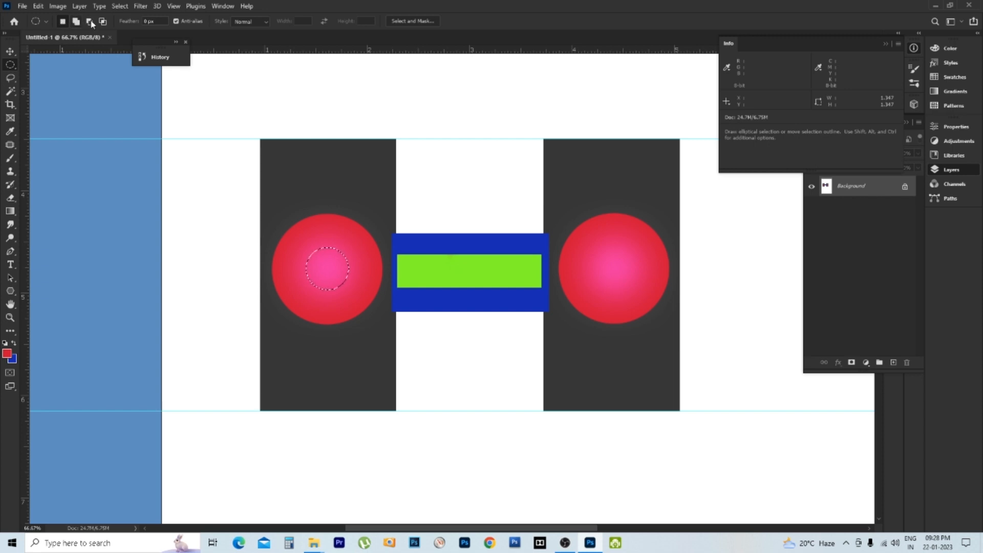
- Deselect the left circle's centre and add a new empty layer above the Background
right_click(22, 65)
left_click(435, 134, "ctrl")
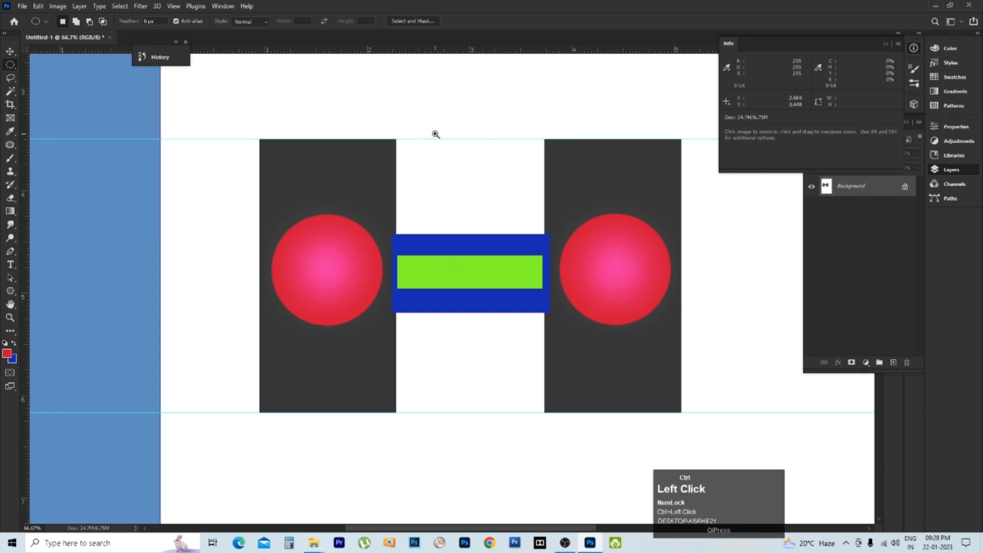
left_click(435, 133, "ctrl")
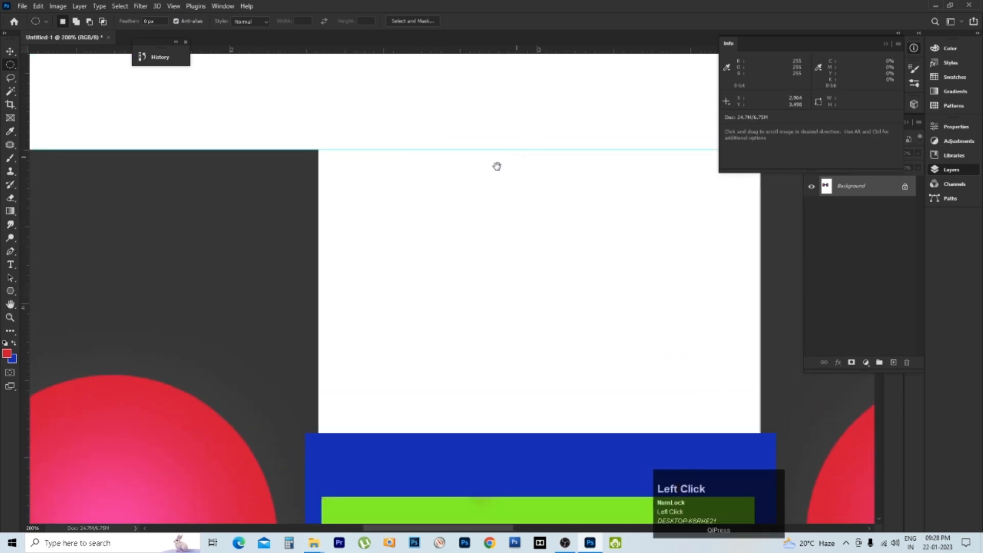
left_click_drag(496, 164, 356, 252)
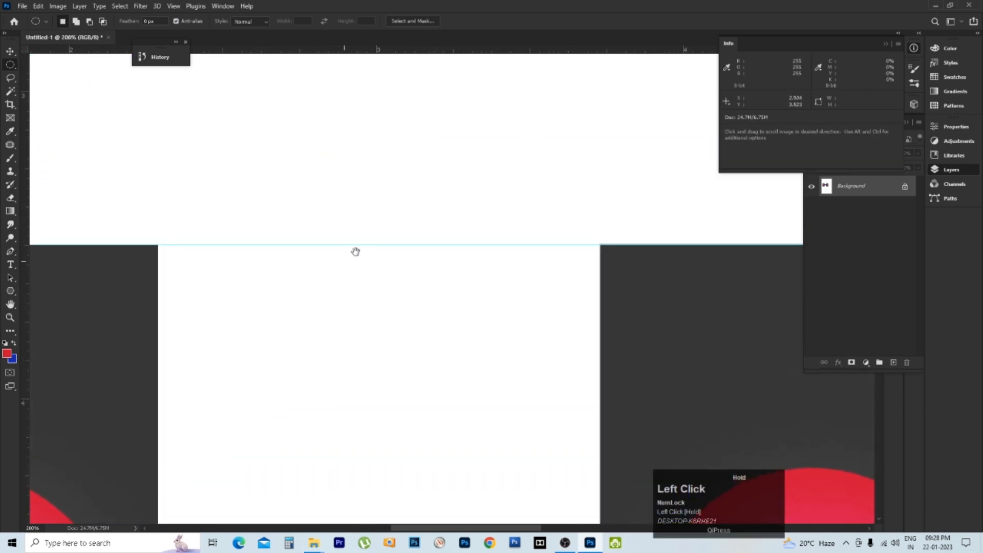
left_click(894, 364)
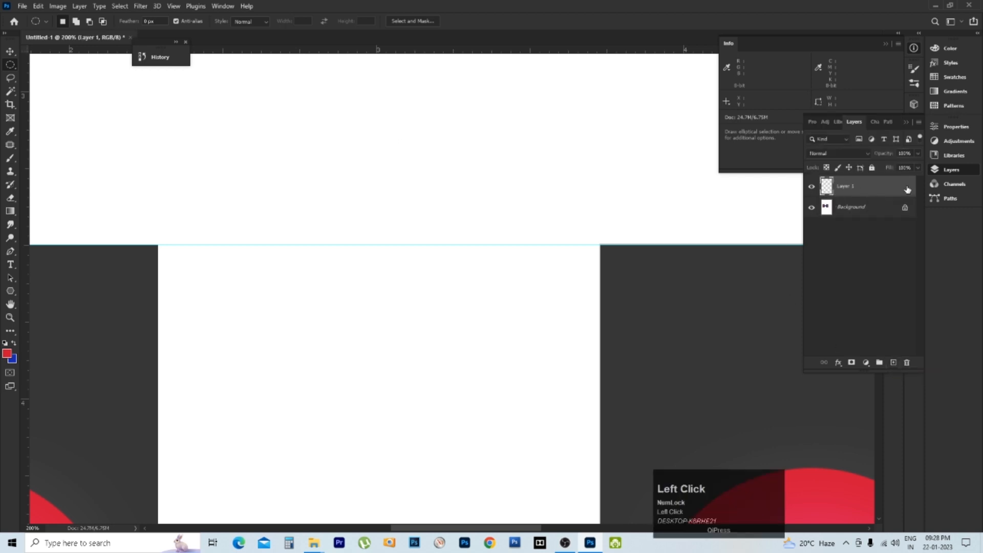
- Draw an anti-aliased circular selection about 0.42 inches across in the white area above the H
right_click(12, 67)
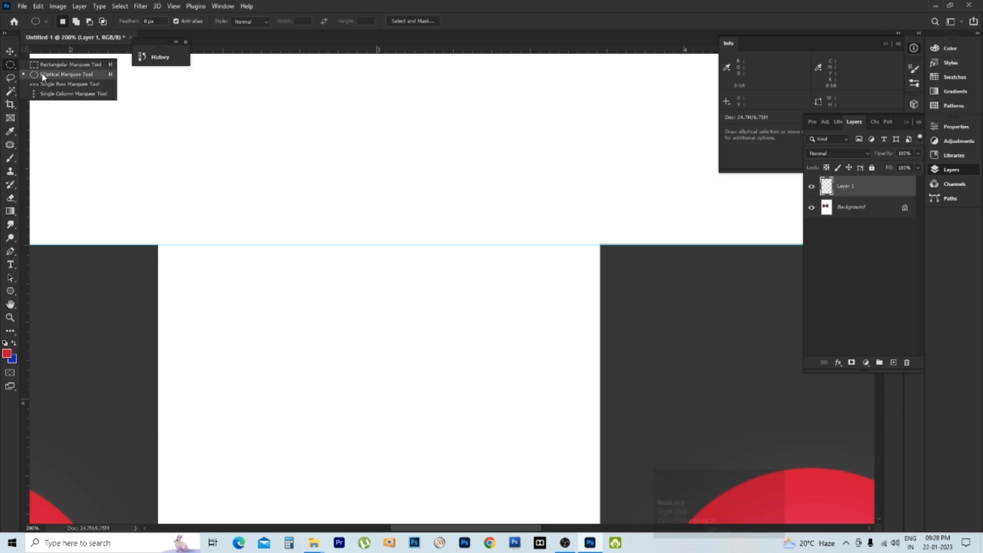
left_click(41, 74)
left_click_drag(269, 88, 320, 142)
left_click(393, 131)
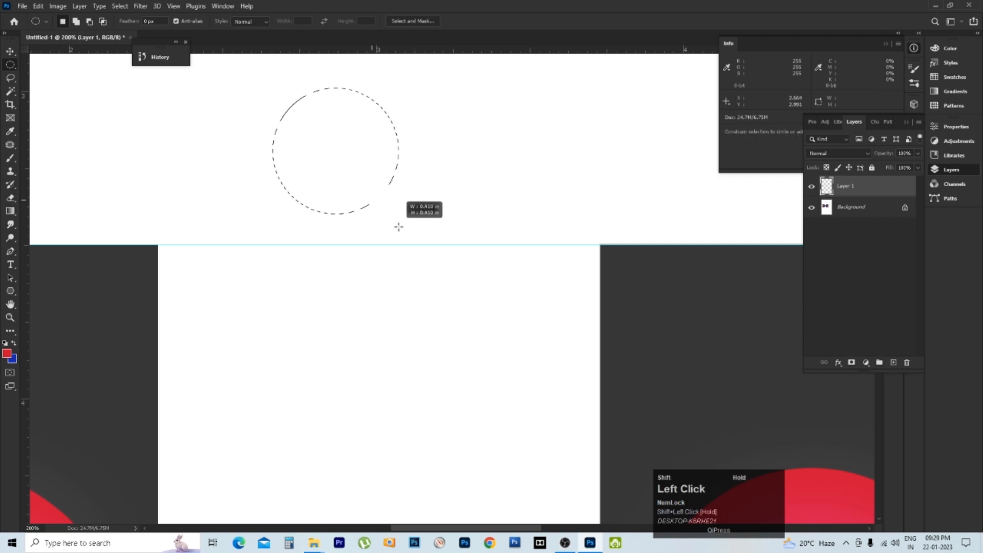
left_click_drag(399, 227, 404, 226)
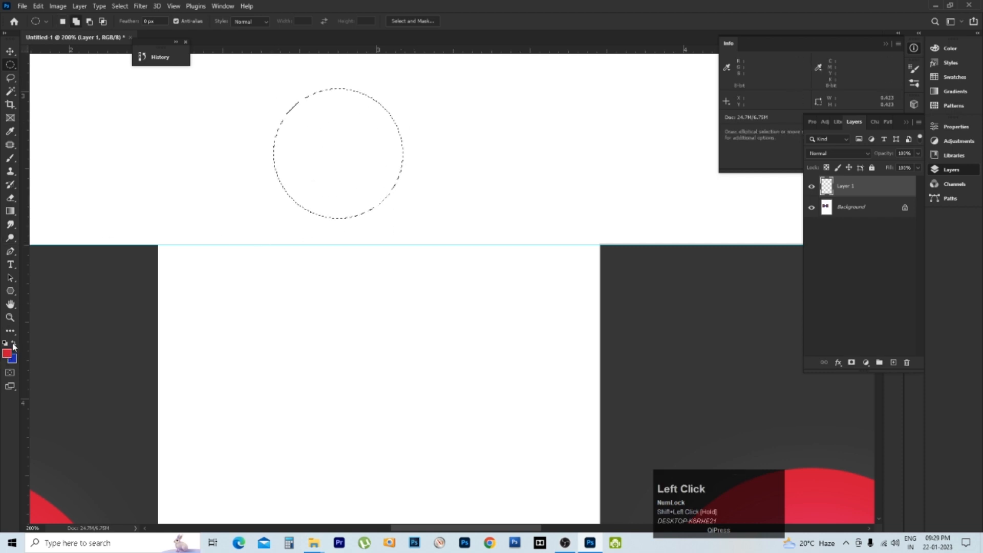
- Fill the circular selection on the new layer with the blue background colour
key("ctrl+alt+z")
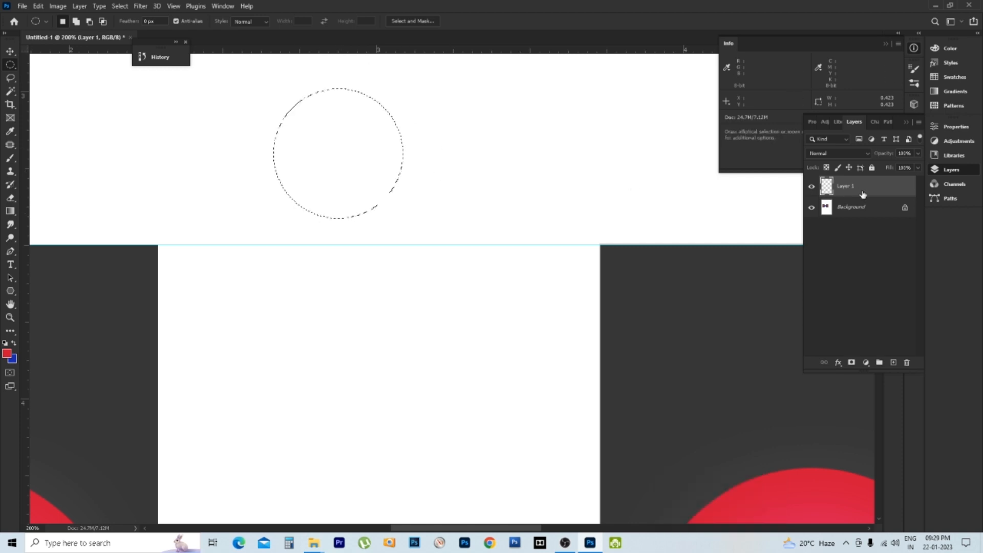
key("ctrl")
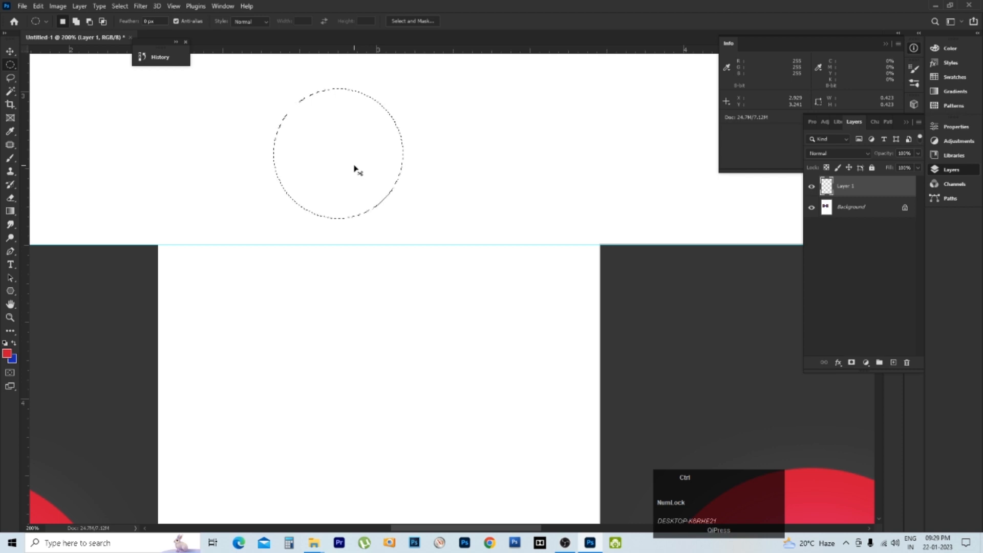
key("ctrl+BackSpace")
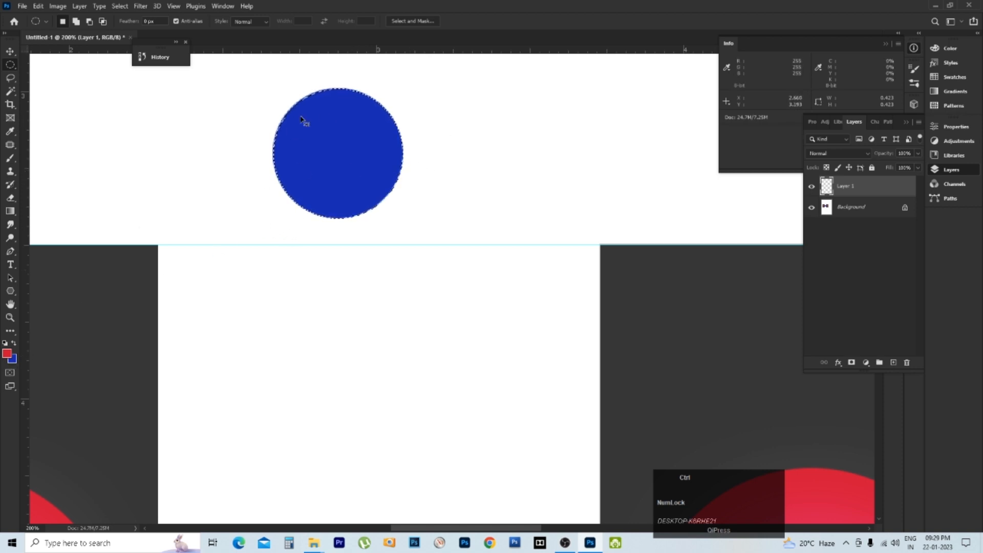
- Compare the new blue circle with the left red circle and the H's crossbar, clearing the selection
key("ctrl+space")
left_click_drag(318, 117, 338, 127)
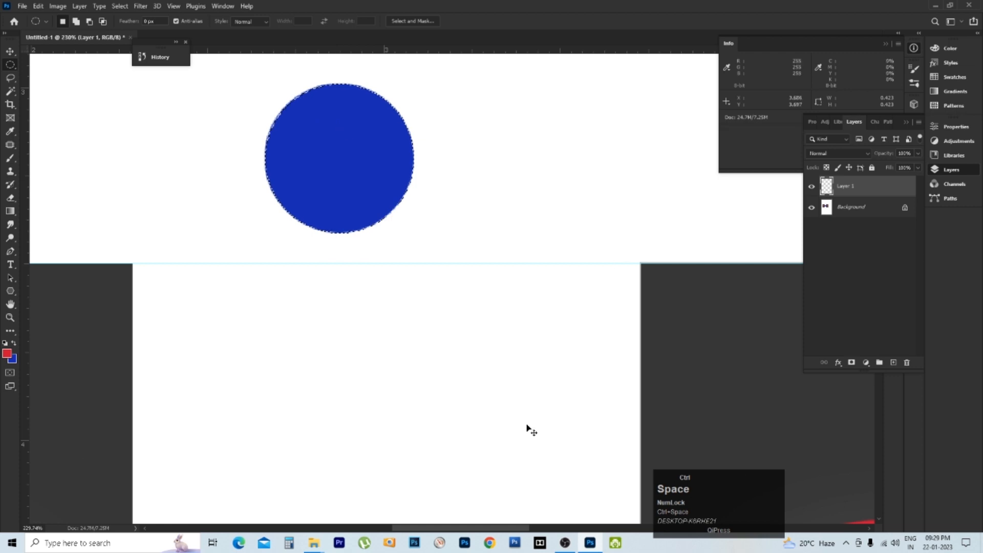
key("space")
left_click_drag(213, 339, 455, 173)
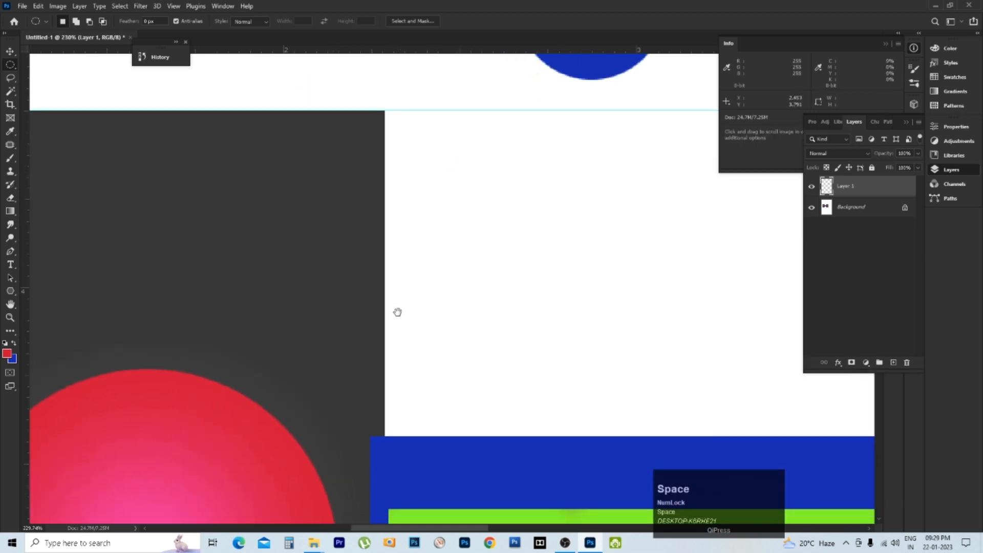
left_click_drag(261, 384, 299, 287)
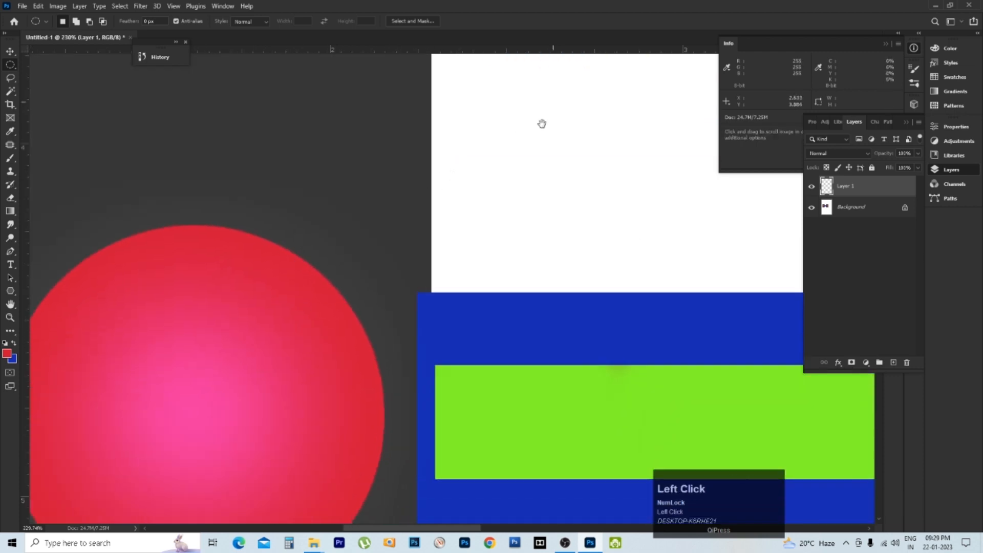
left_click_drag(543, 123, 462, 245)
left_click_drag(339, 335, 453, 238)
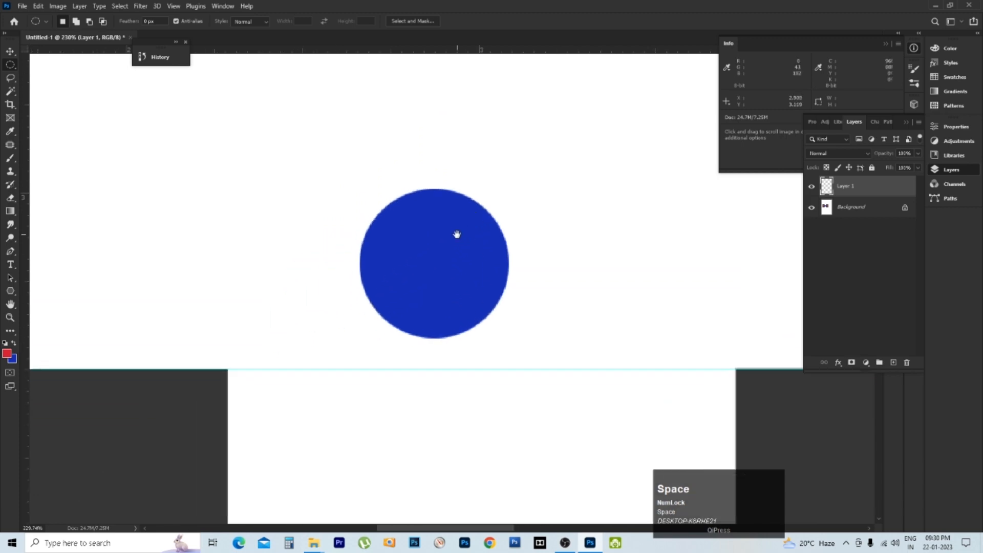
- Examine the anti-aliased pixels along the blue circle's lower edge at very high magnification
left_click(404, 302, "ctrl")
left_click_drag(404, 302, 469, 326)
left_click_drag(330, 374, 446, 237)
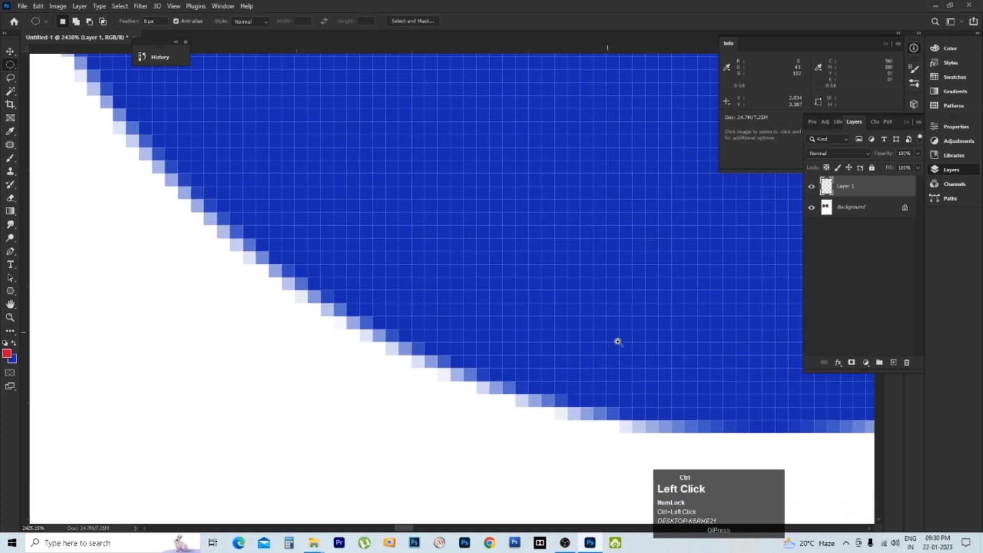
left_click_drag(619, 340, 410, 235)
left_click(615, 325, "ctrl")
left_click(615, 326, "ctrl")
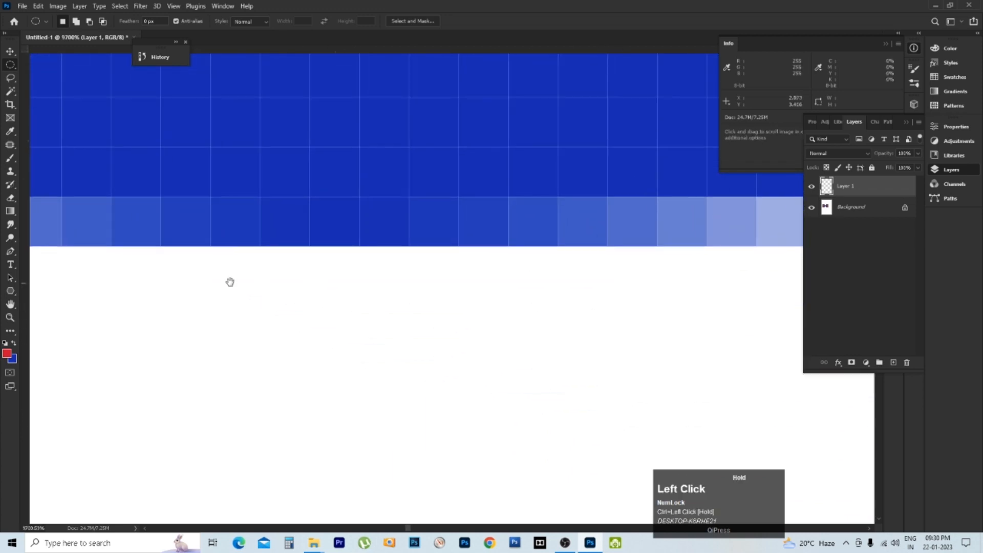
left_click_drag(115, 245, 281, 192)
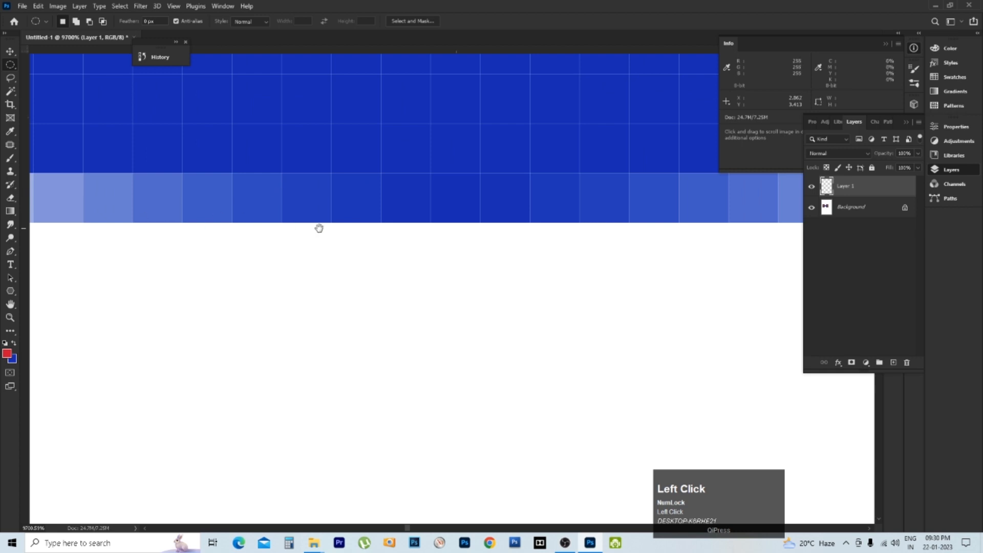
left_click(322, 208, "alt")
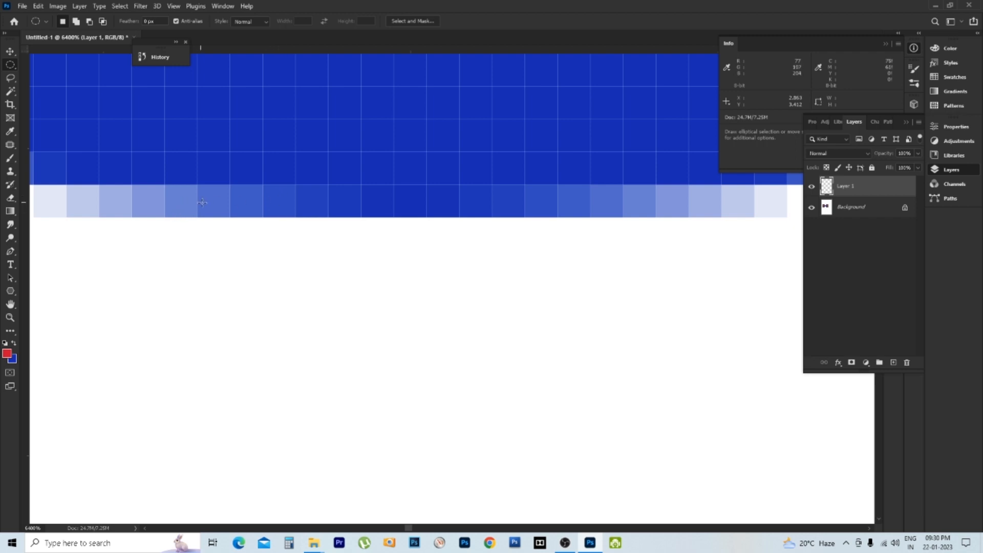
key("space")
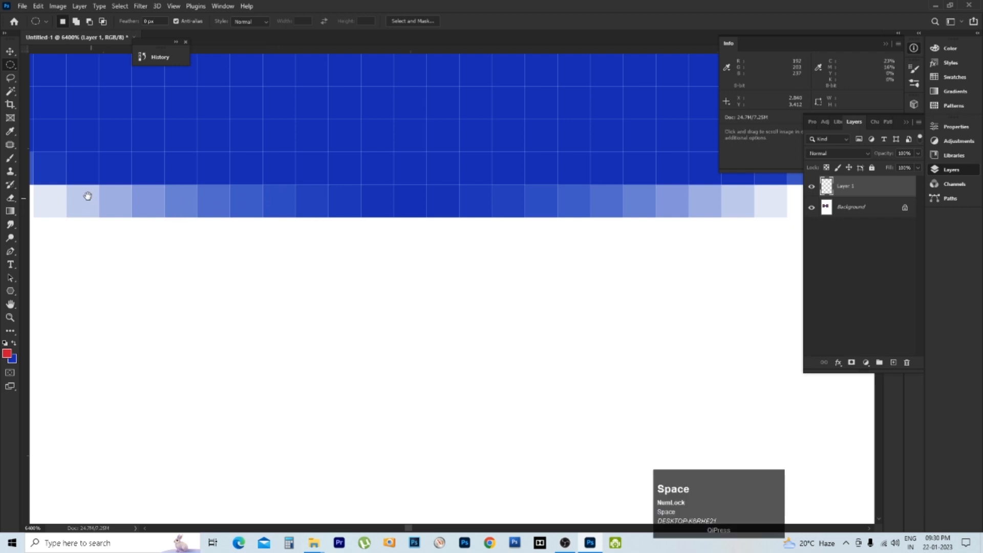
left_click_drag(88, 195, 196, 188)
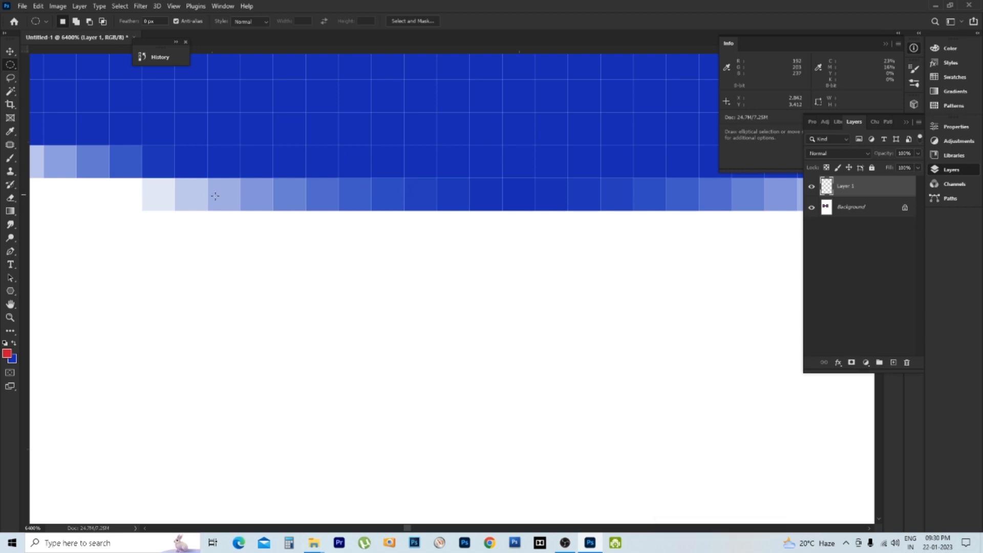
left_click(267, 198, "alt")
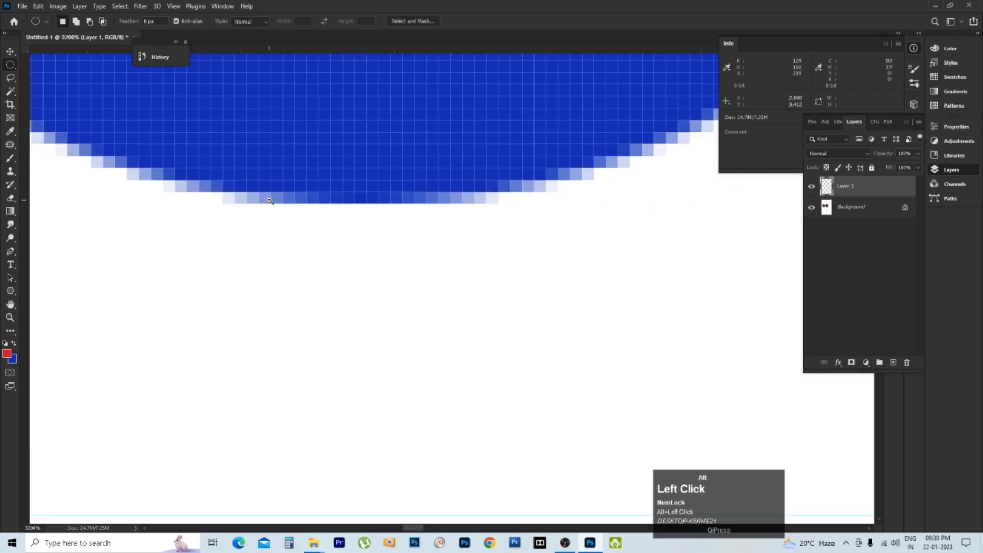
- Restore the circular selection and examine where its outline crosses the blue circle's semi-transparent edge pixels
key("ctrl+alt+z")
key("ctrl+space")
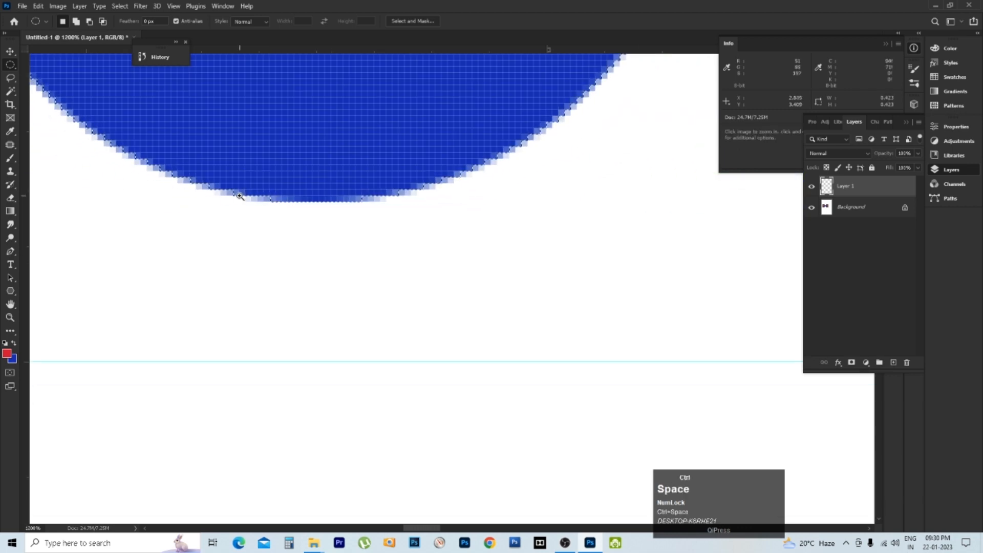
left_click_drag(239, 196, 571, 231)
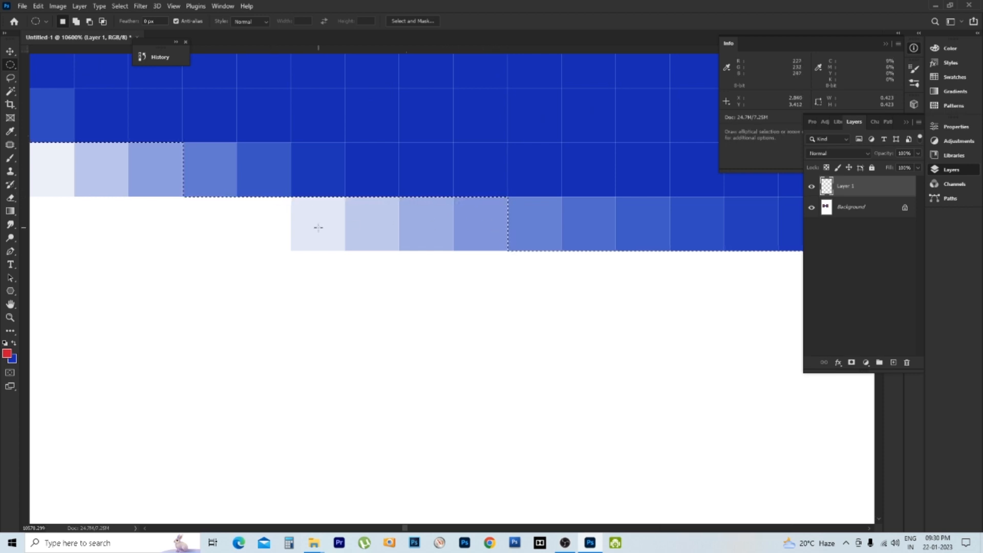
key("space")
left_click_drag(588, 215, 451, 215)
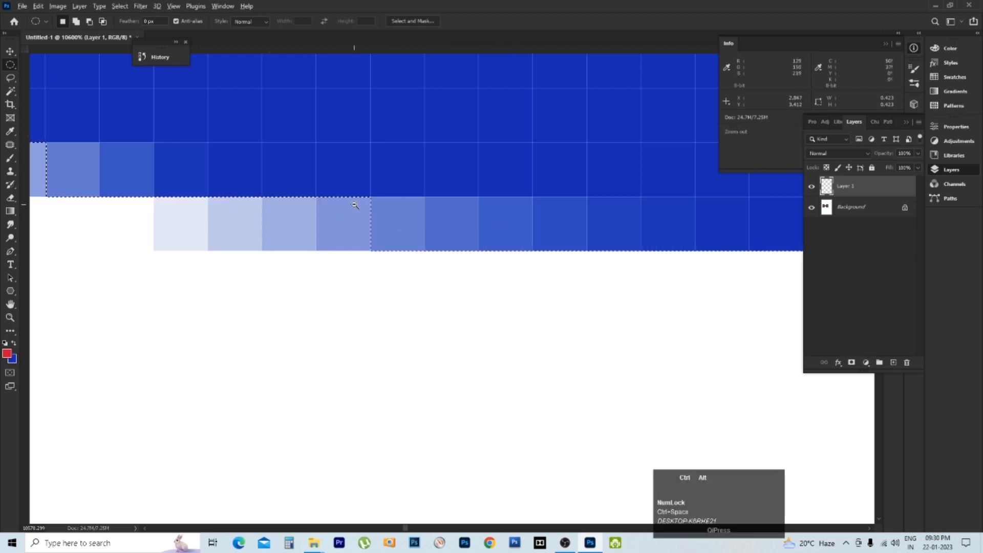
- Clear the selection, turn off Anti-alias and draw a circular selection about 0.39 inches across beside the blue circle
left_click(337, 224, "alt")
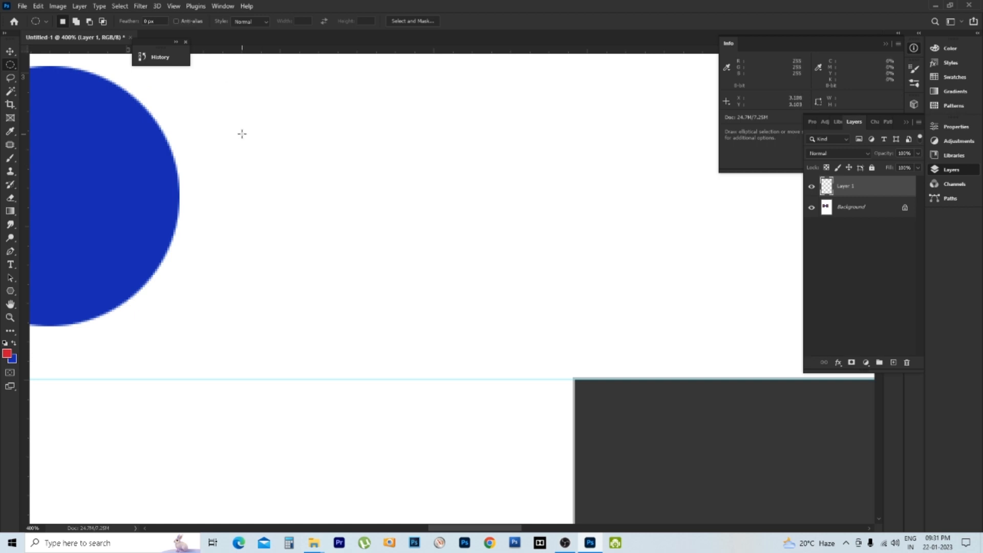
key("shift")
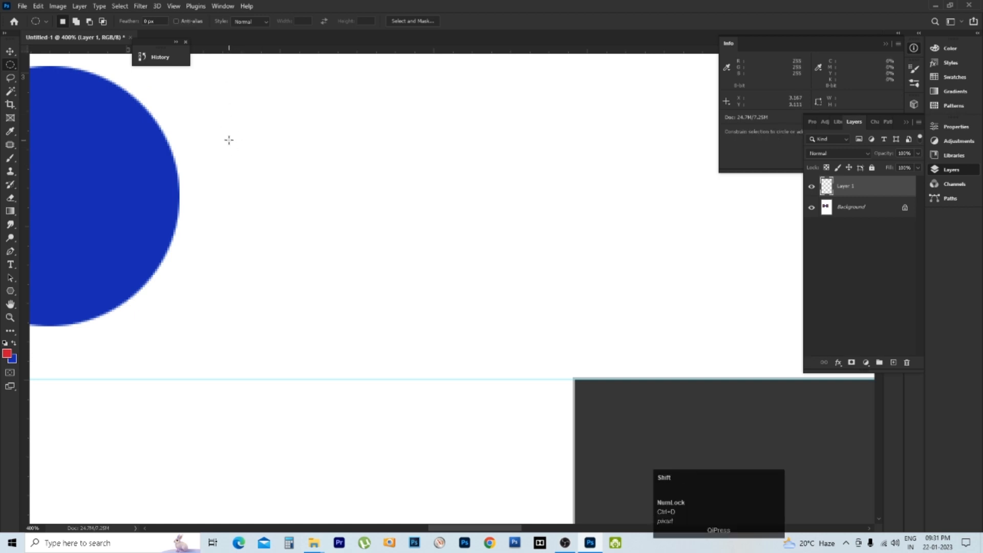
left_click_drag(235, 125, 472, 355)
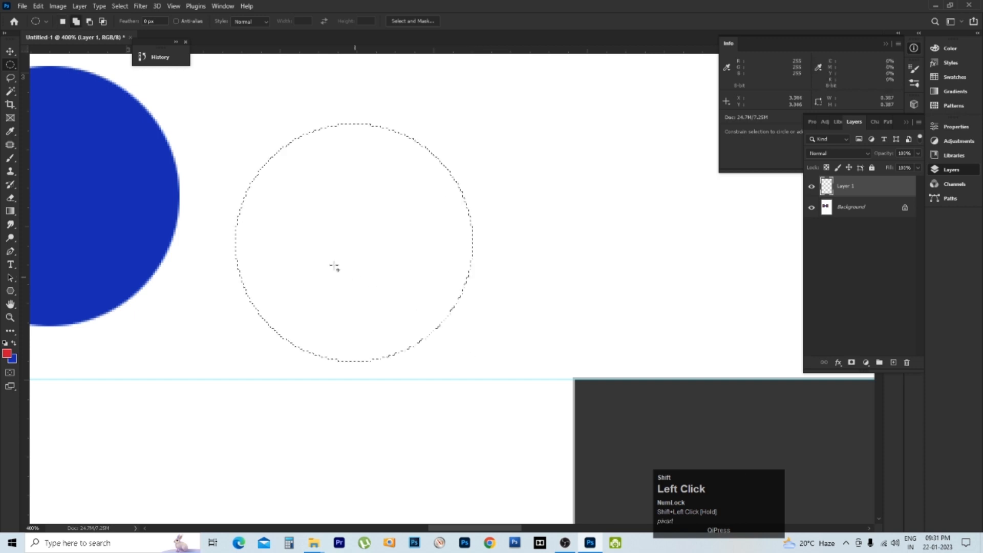
- Move the circular selection slightly upward beside the blue circle and fill it with the blue background colour
left_click_drag(317, 241, 310, 213)
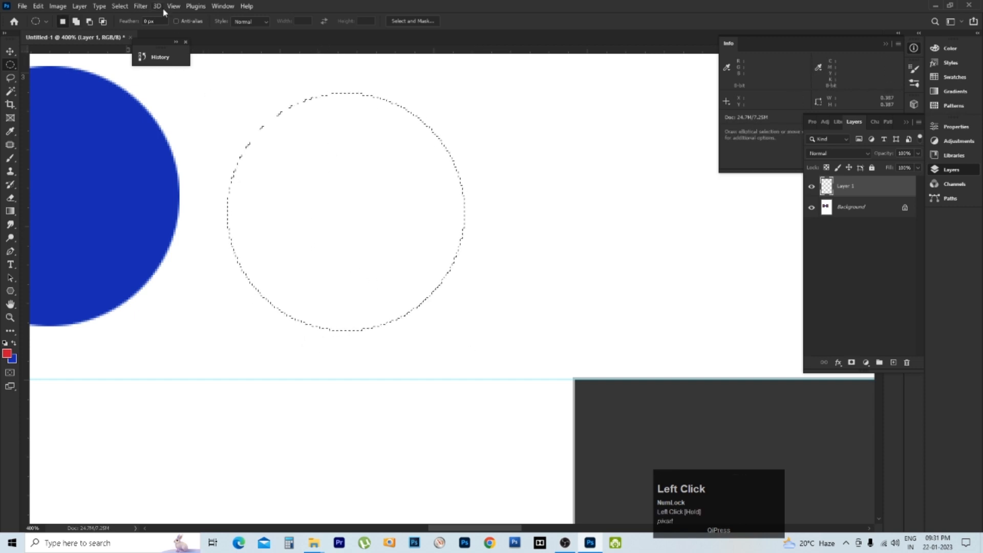
left_click(255, 199, "ctrl")
left_click(242, 228, "ctrl")
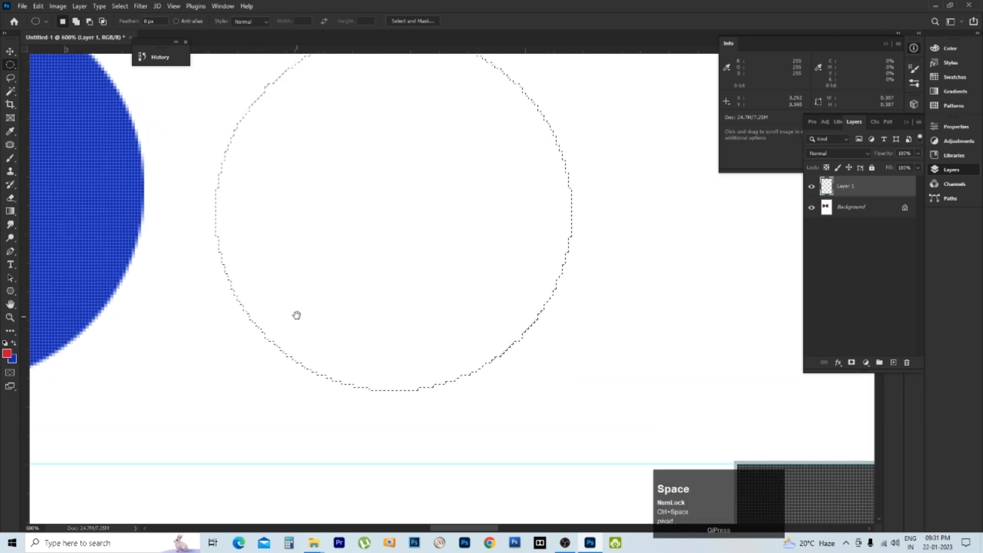
left_click_drag(297, 315, 279, 267)
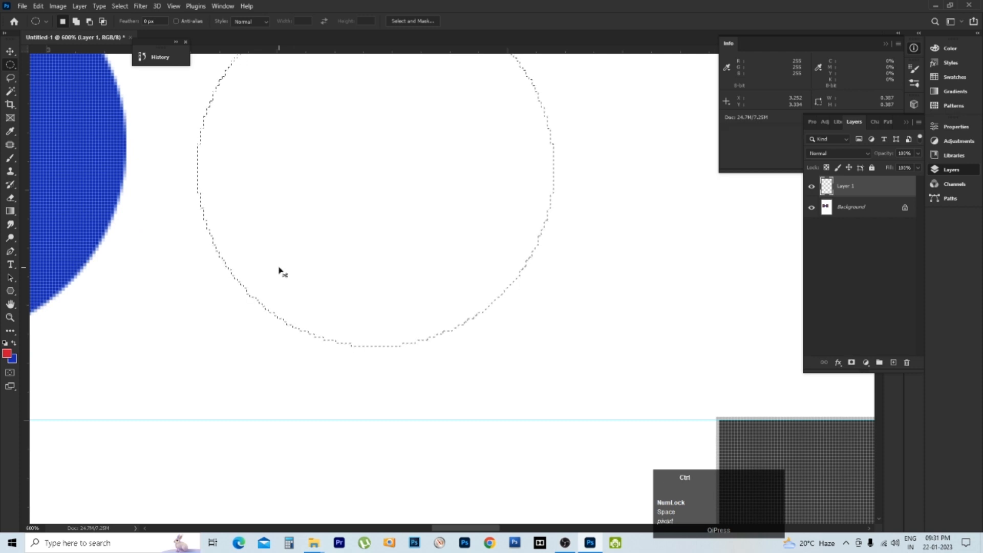
key("ctrl+BackSpace")
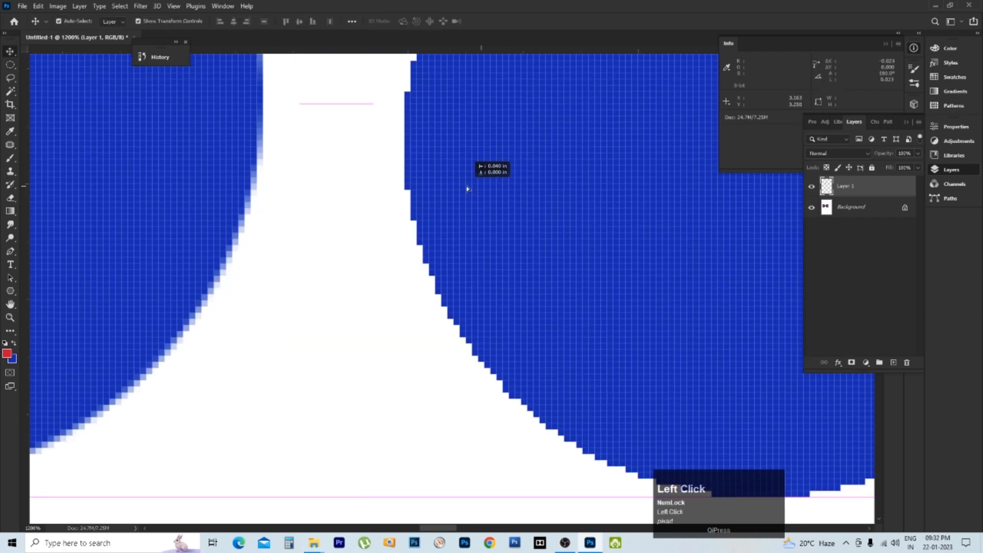
- Examine the right circle's non-anti-aliased edge at high magnification and step back to restore its selection outline
left_click_drag(467, 188, 471, 190)
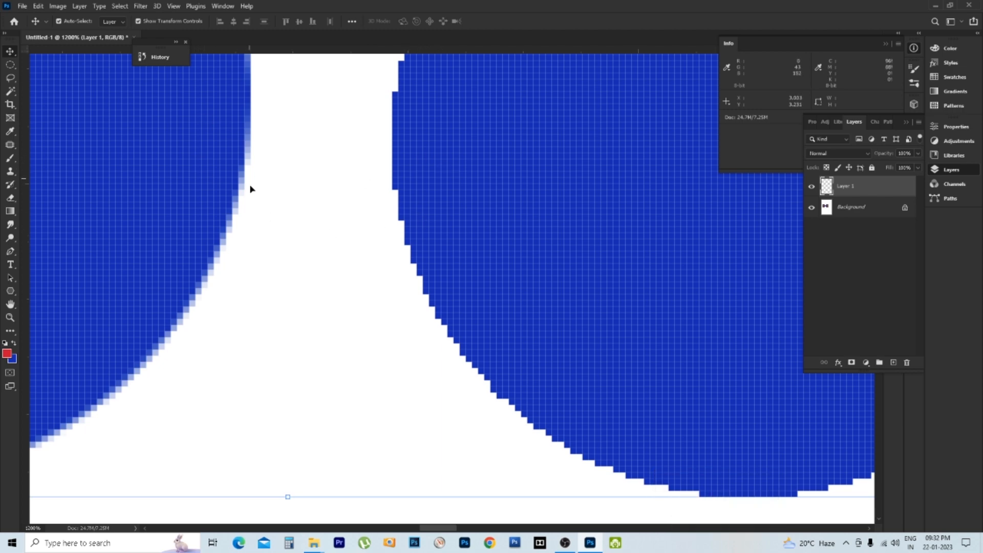
key("ctrl+space")
left_click(389, 196, "ctrl")
left_click(390, 196, "ctrl")
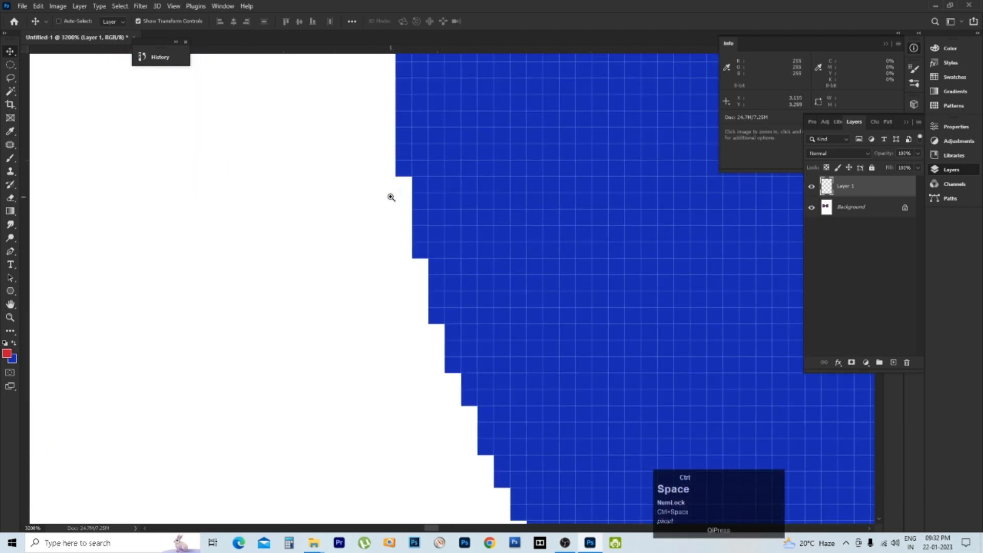
key("ctrl+alt+z")
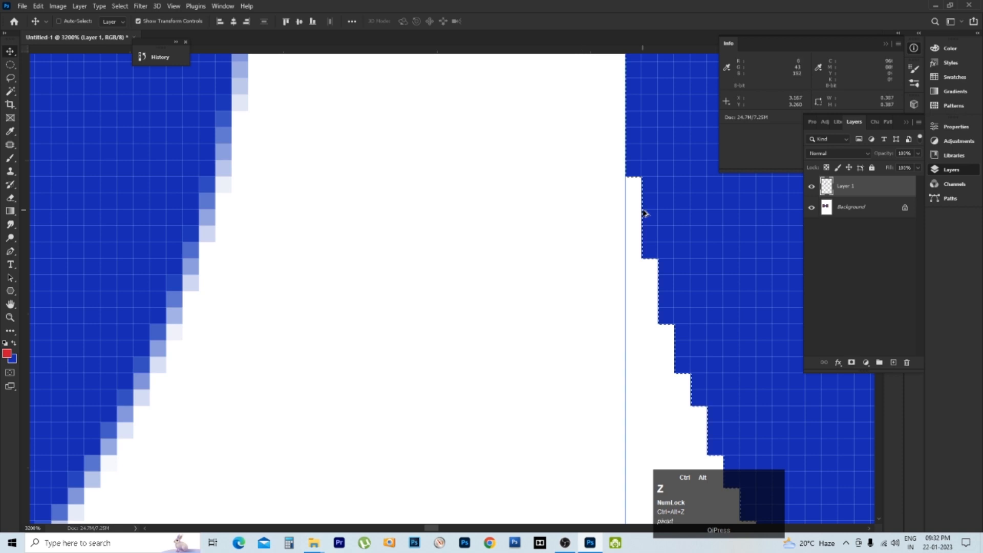
- Examine how the selection outline follows whole pixels along the right circle's stepped edge
key("space")
left_click_drag(685, 224, 395, 173)
key("ctrl+space")
left_click(407, 220, "ctrl")
left_click(359, 219, "ctrl")
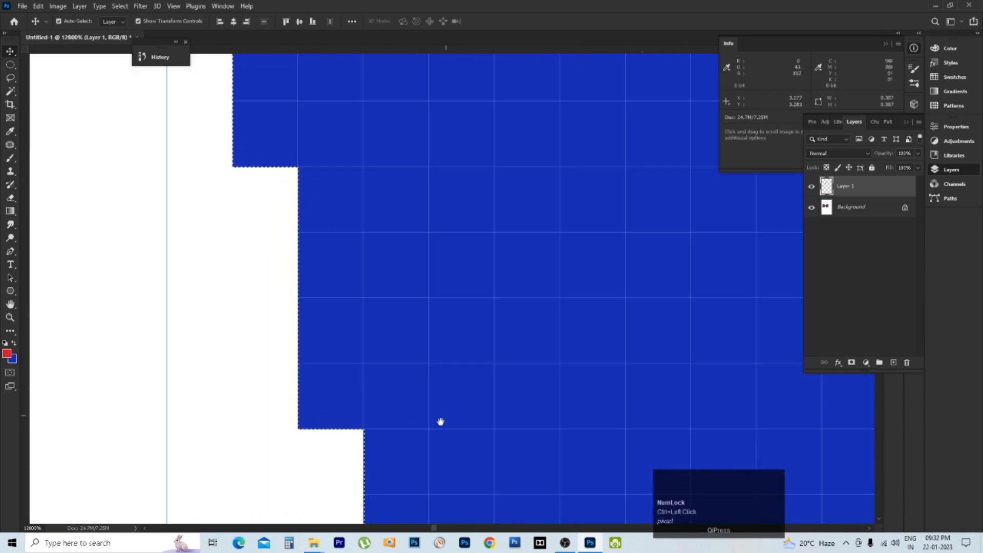
left_click_drag(399, 417, 369, 152)
left_click(358, 222, "alt")
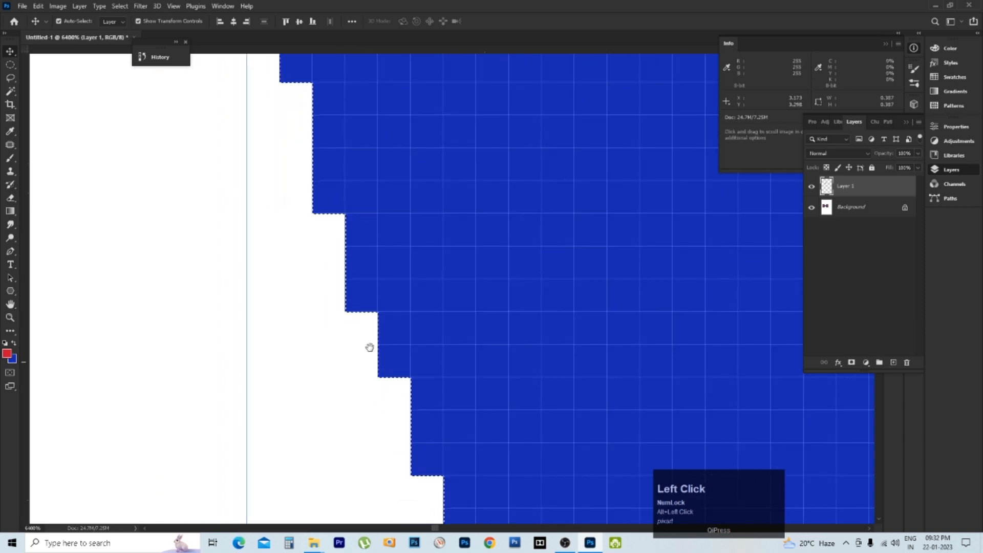
left_click_drag(406, 316, 396, 197)
left_click(404, 257, "alt")
left_click_drag(471, 350, 371, 183)
- Examine the semi-transparent edge pixels of the left, anti-aliased blue circle for comparison
left_click_drag(236, 222, 403, 285)
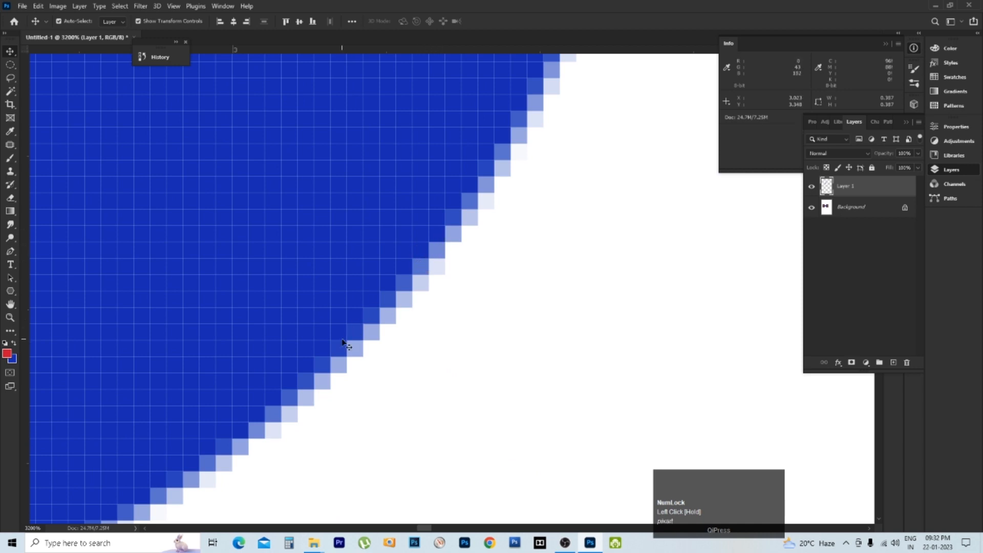
left_click(440, 228, "ctrl")
left_click(492, 262, "ctrl")
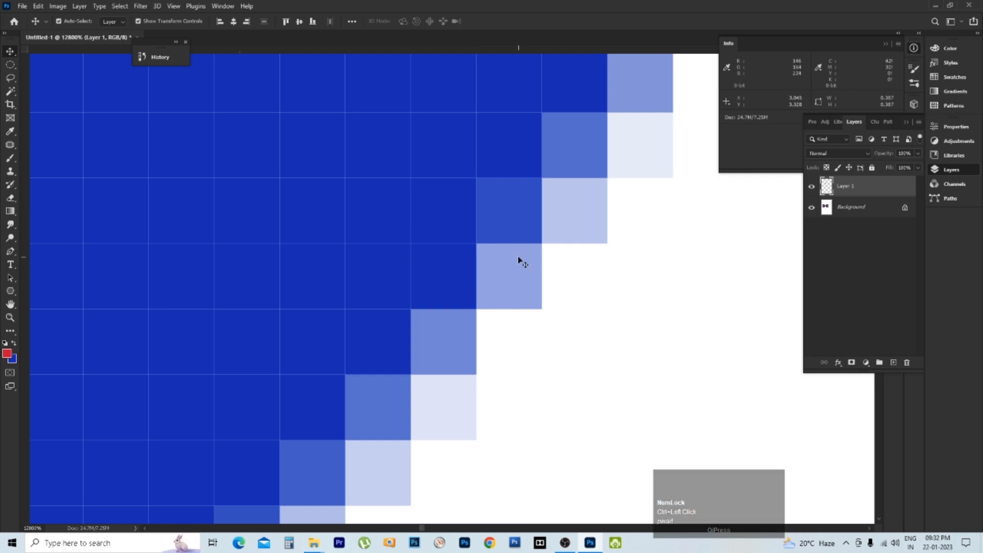
left_click_drag(422, 286, 410, 250)
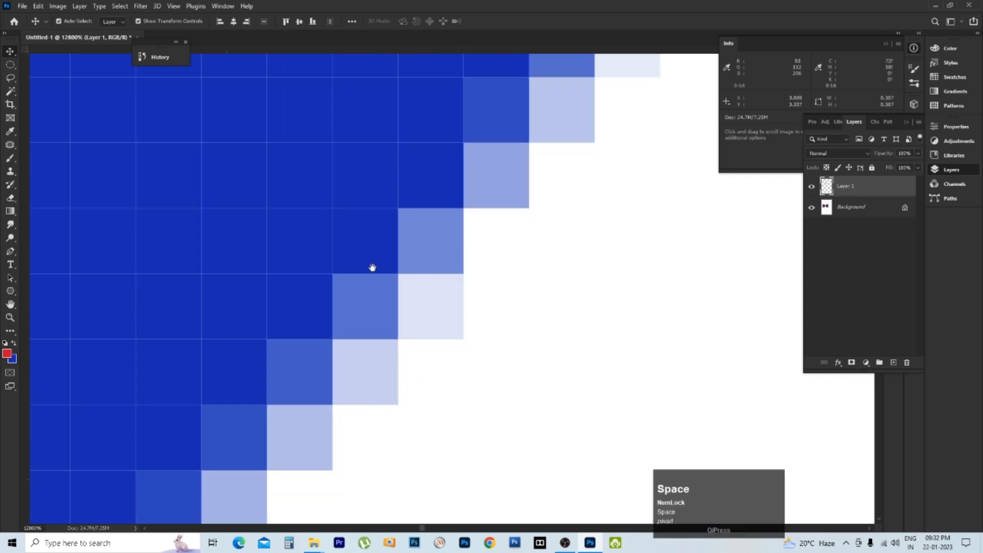
left_click_drag(373, 268, 369, 241)
left_click_drag(294, 211, 236, 213)
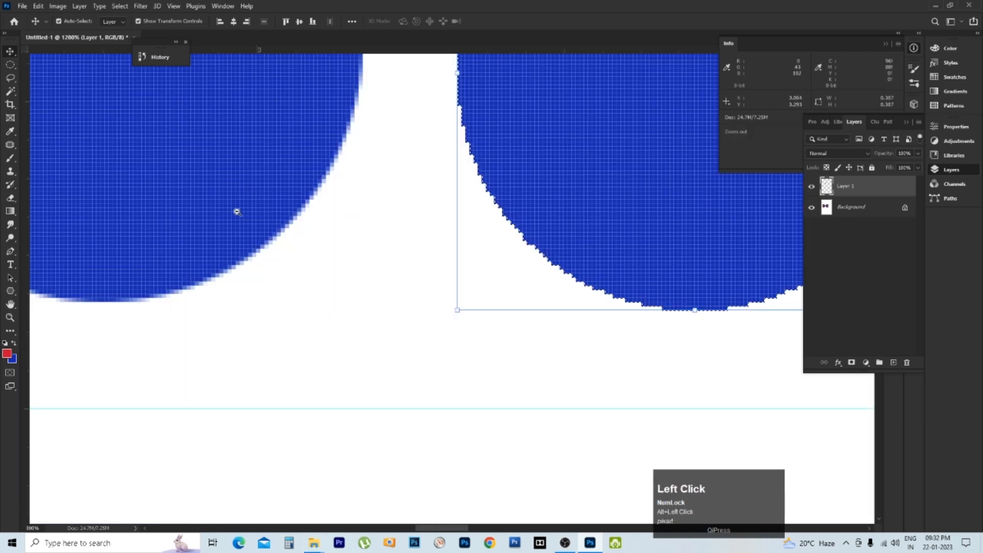
- Turn Anti-alias back on for the Elliptical Marquee tool and clear the circular selection
left_click_drag(494, 171, 562, 220)
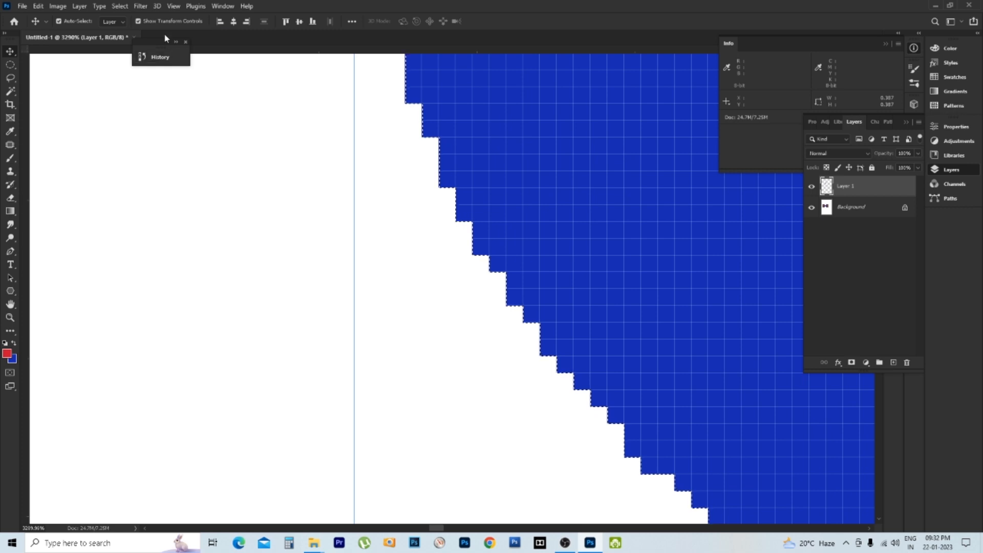
key("m")
left_click(177, 21)
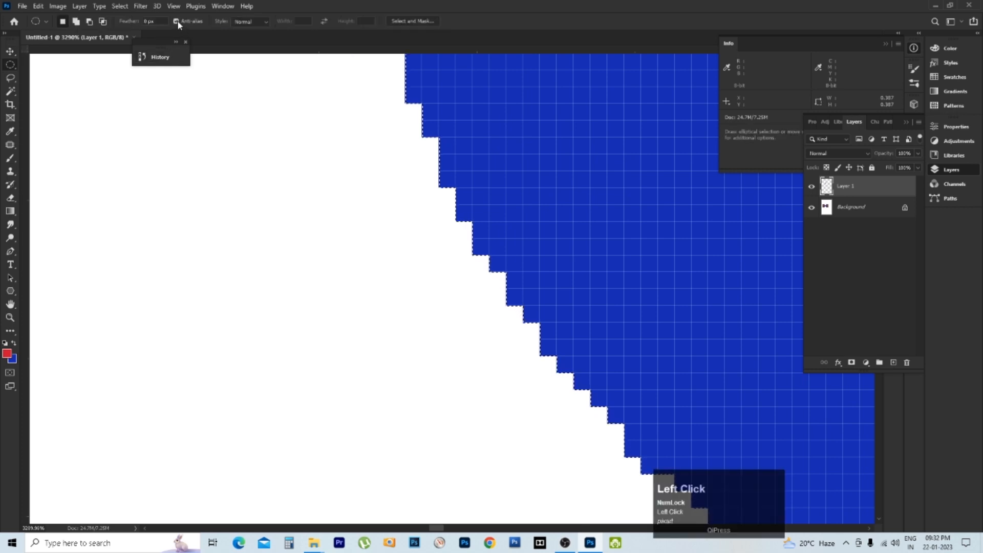
left_click(372, 195, "alt")
left_click(372, 196, "alt")
left_click(371, 196, "alt")
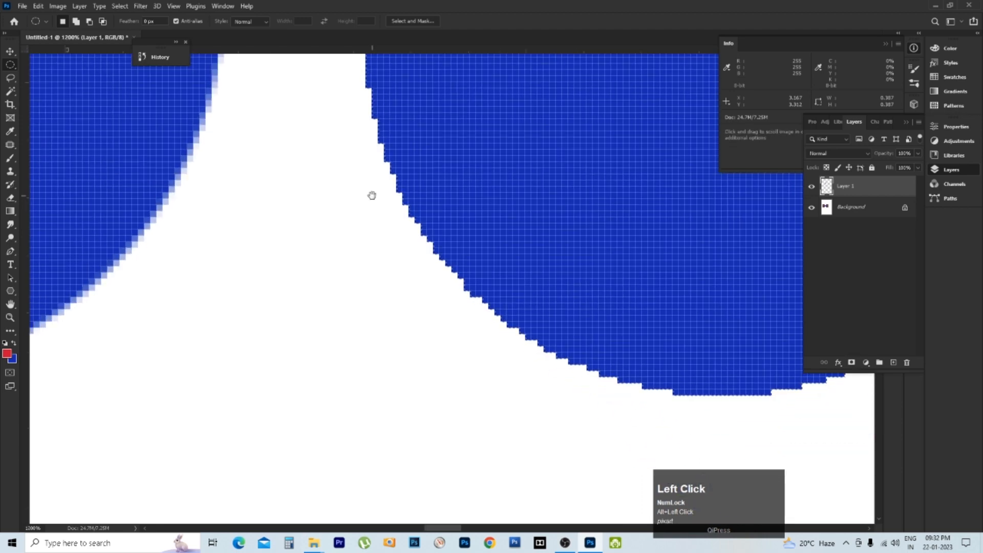
left_click(366, 195, "alt")
left_click(366, 195, "alt")
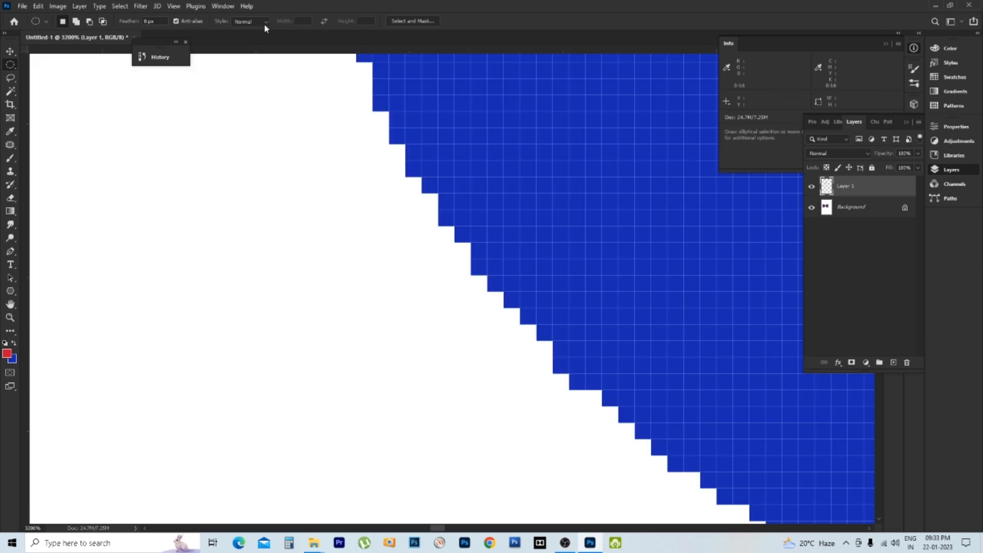
- Set the Elliptical Marquee style to Fixed Size with a width and height of 100 px
left_click(266, 23)
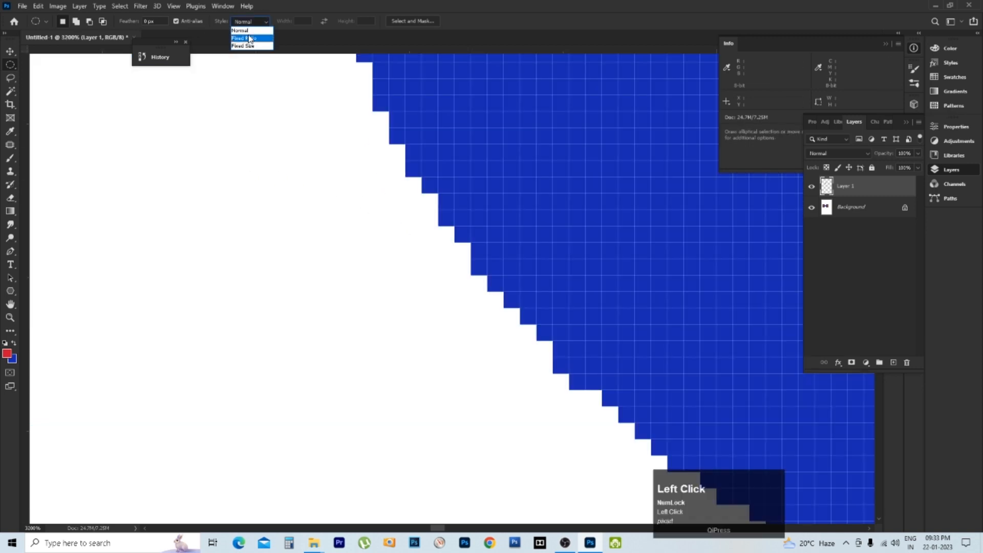
left_click(249, 40)
left_click(248, 46)
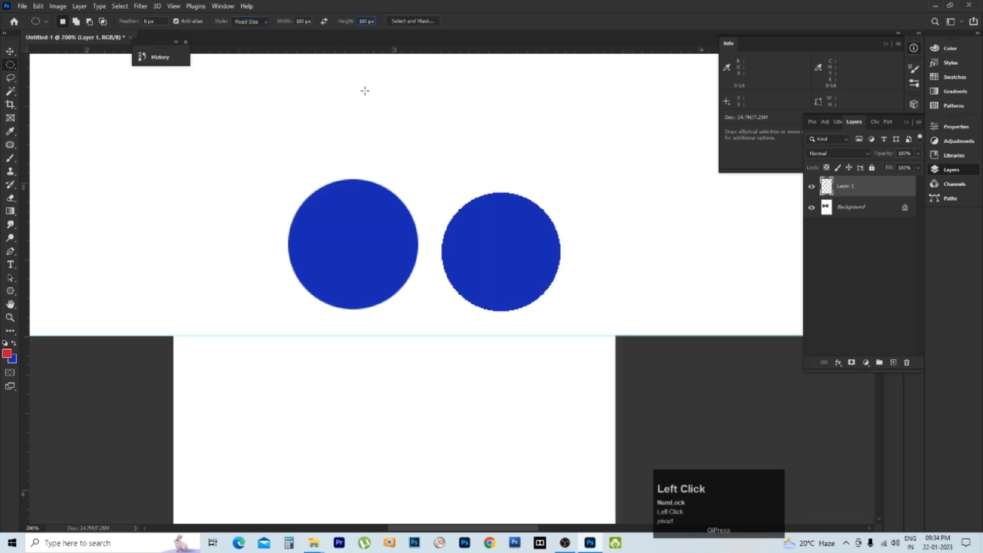
key("ctrl+minus")
- Place seven fixed-size circular selections in a row above the two blue circles, fill them with blue and deselect
left_click(232, 134)
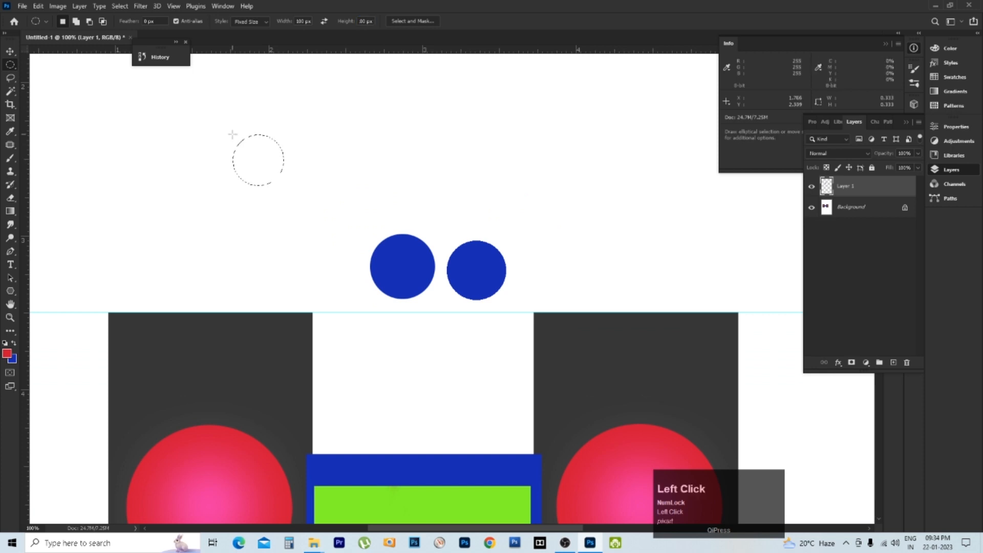
left_click(302, 145, "shift")
left_click(363, 145, "shift")
left_click(423, 139, "shift")
left_click(491, 138, "shift")
left_click(573, 132, "shift")
left_click(651, 132, "shift")
key("ctrl+BackSpace")
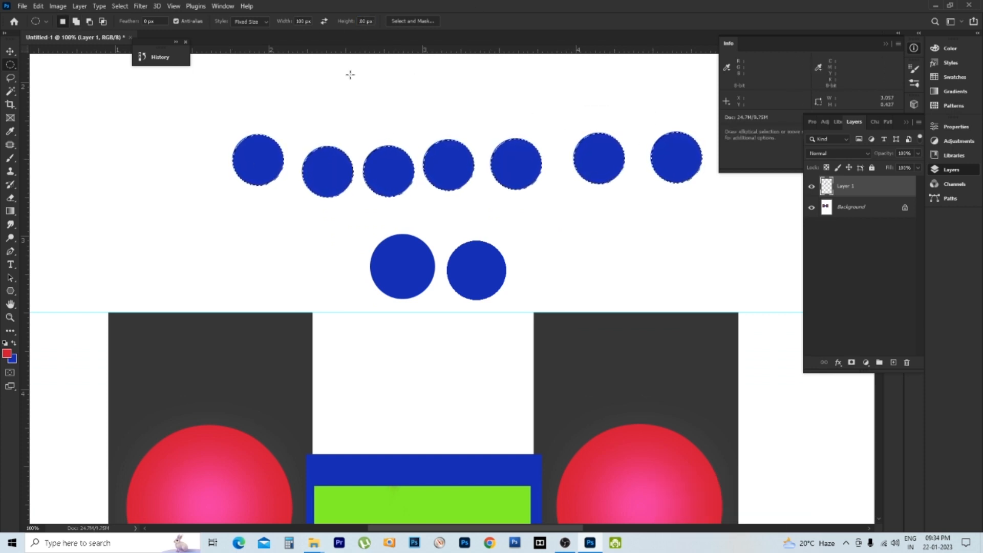
key("ctrl+d")
- Place a Single Row Marquee selection across the page about 1.2 inches below its upper edge
key("ctrl+minus")
key("ctrl+minus")
key("ctrl+minus")
left_click(7, 66, "alt")
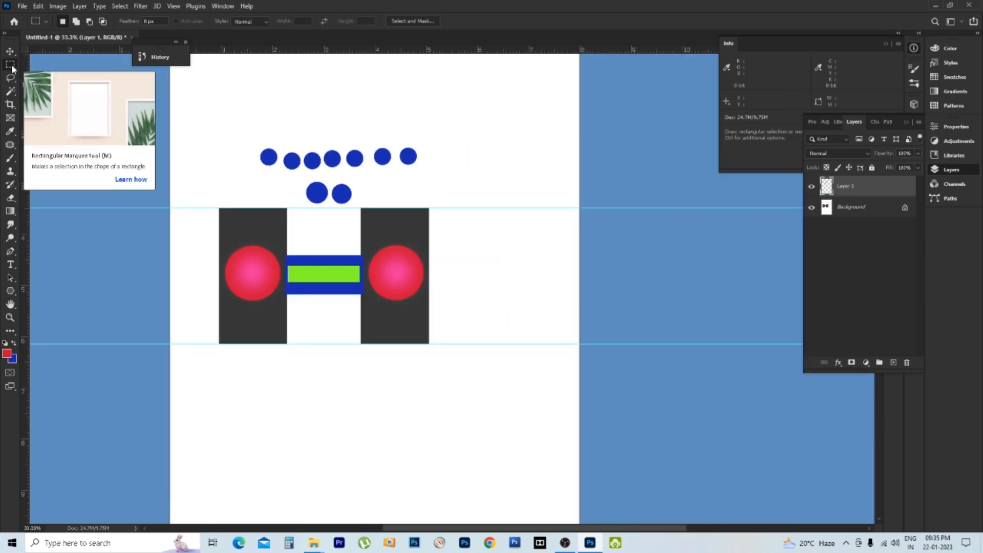
right_click(12, 68)
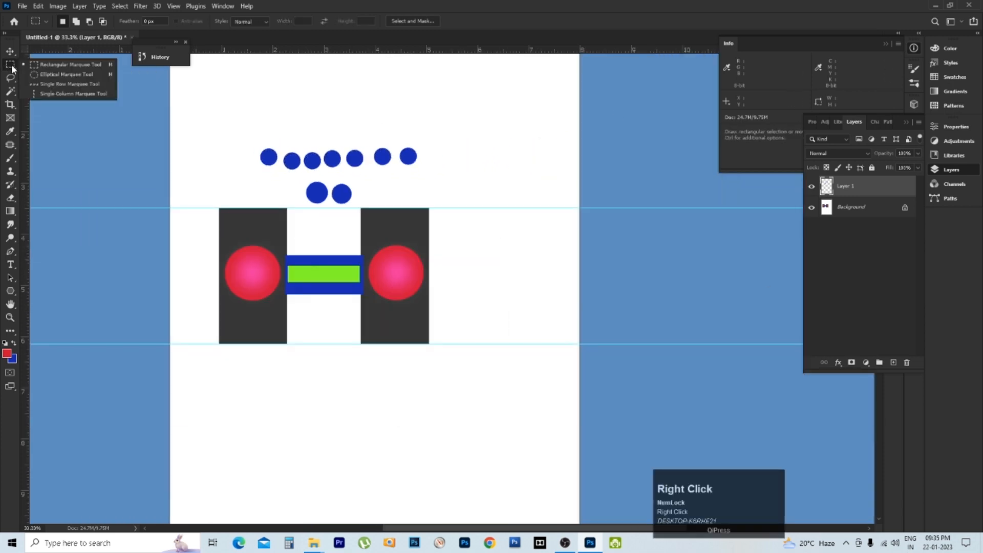
left_click(63, 86)
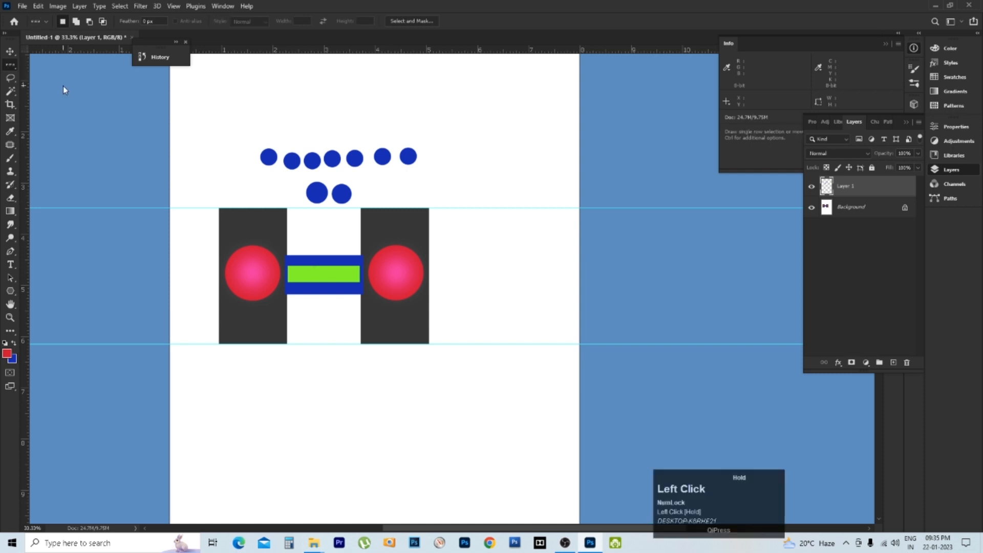
key("ctrl+space")
left_click(188, 225)
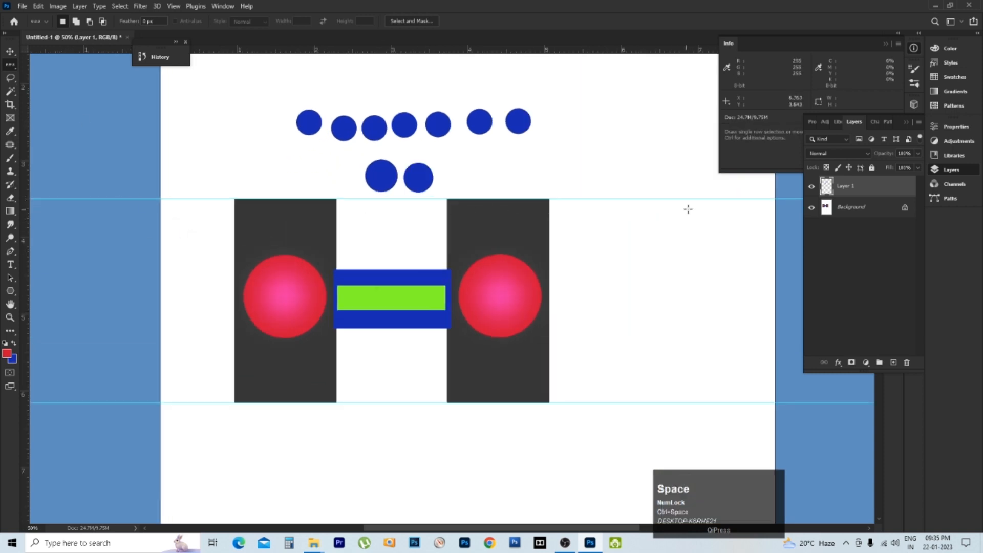
left_click(226, 151, "alt")
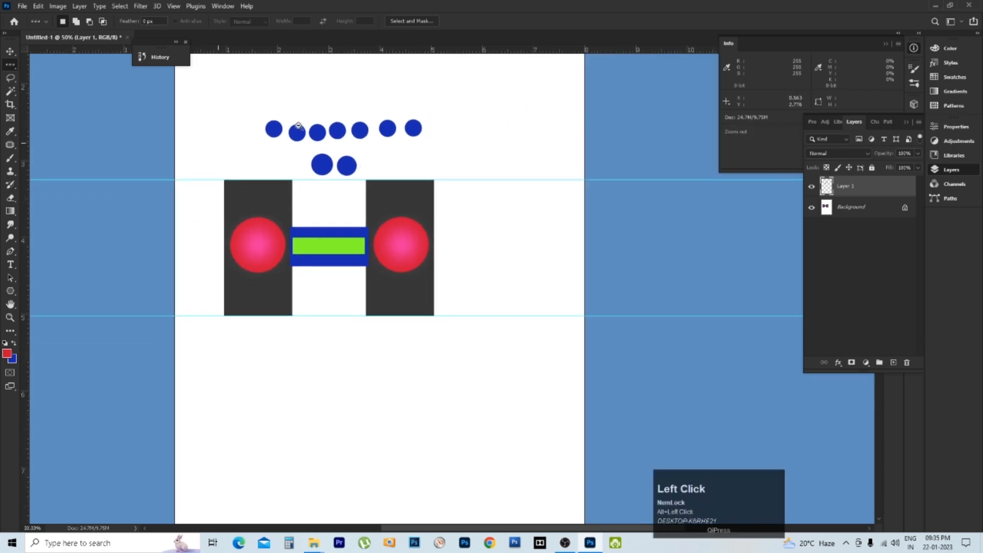
left_click_drag(322, 112, 291, 270)
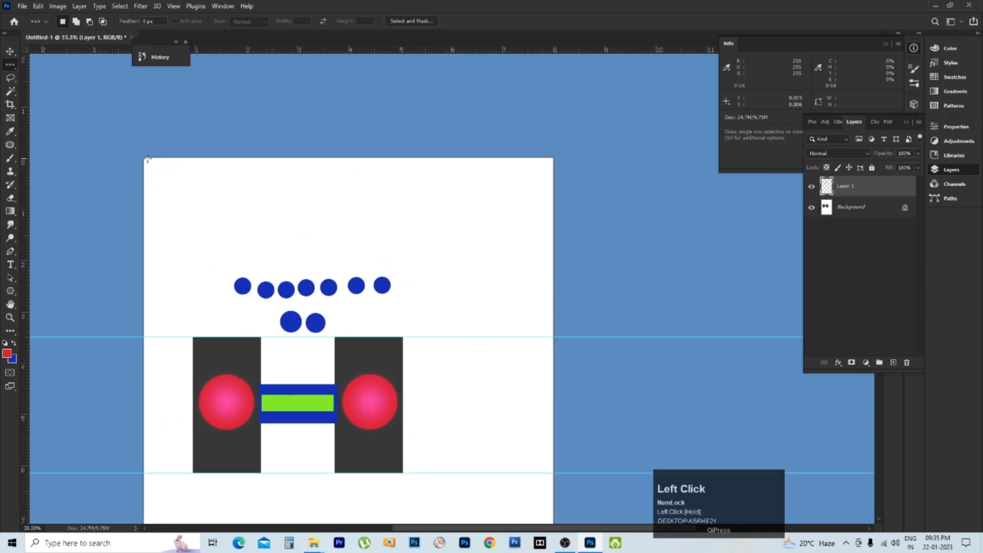
left_click(142, 219, "shift")
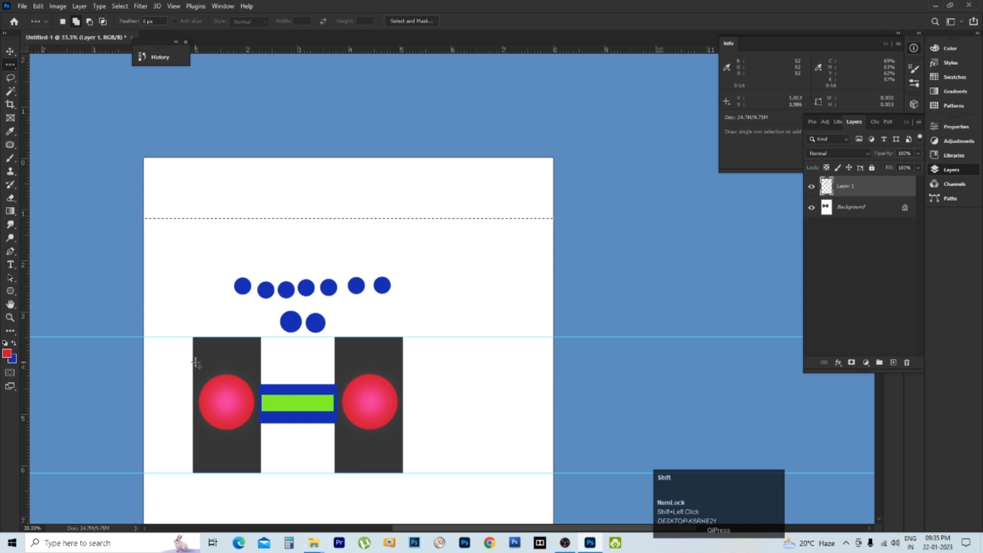
- Inspect the height of the single-row selection up close and fill it with the red foreground colour
left_click(151, 215, "ctrl")
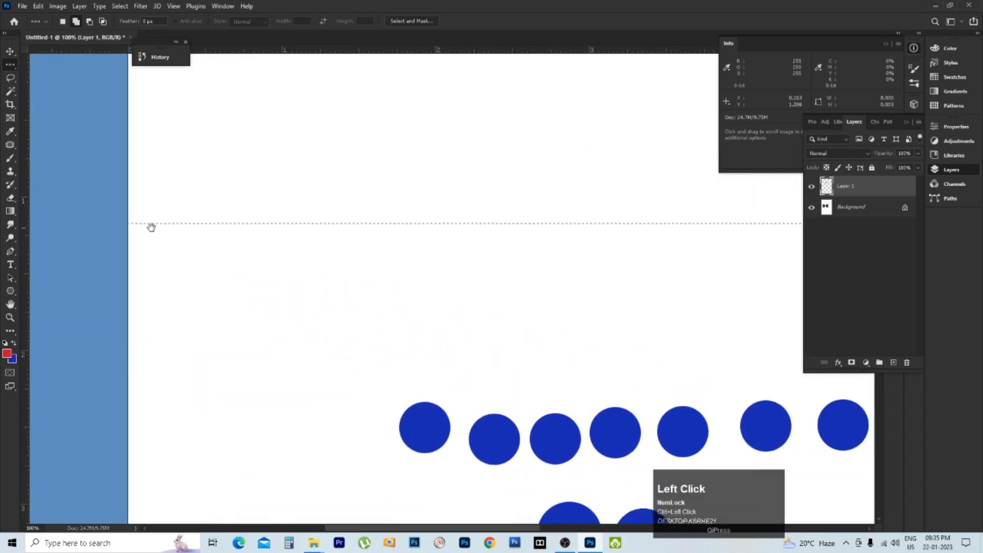
left_click_drag(159, 221, 246, 200)
left_click(248, 221, "alt")
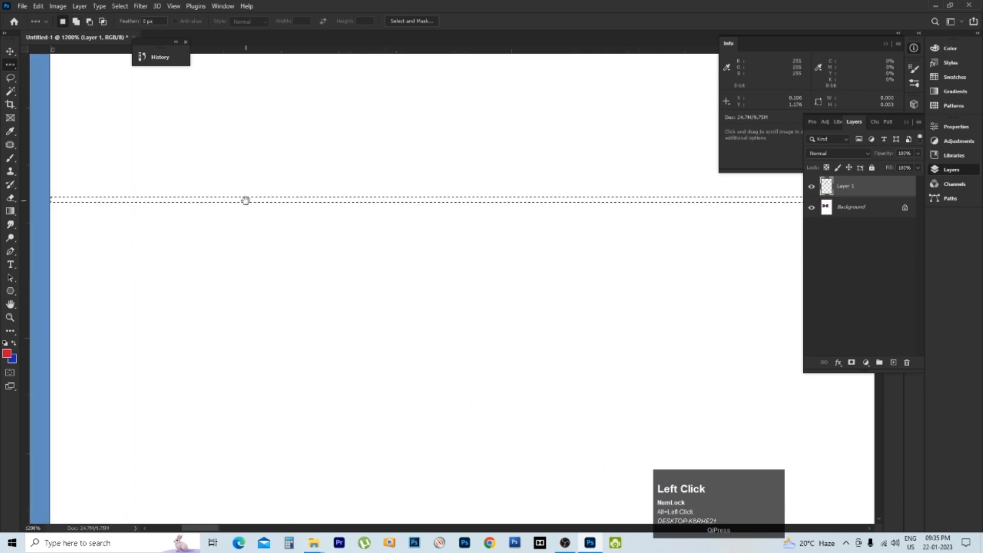
key("alt")
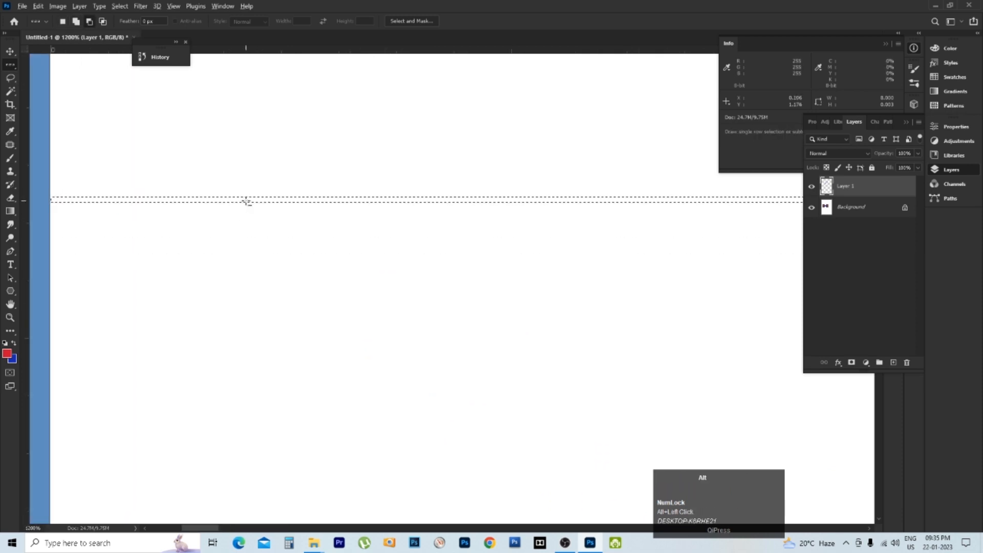
key("alt+BackSpace")
key("ctrl")
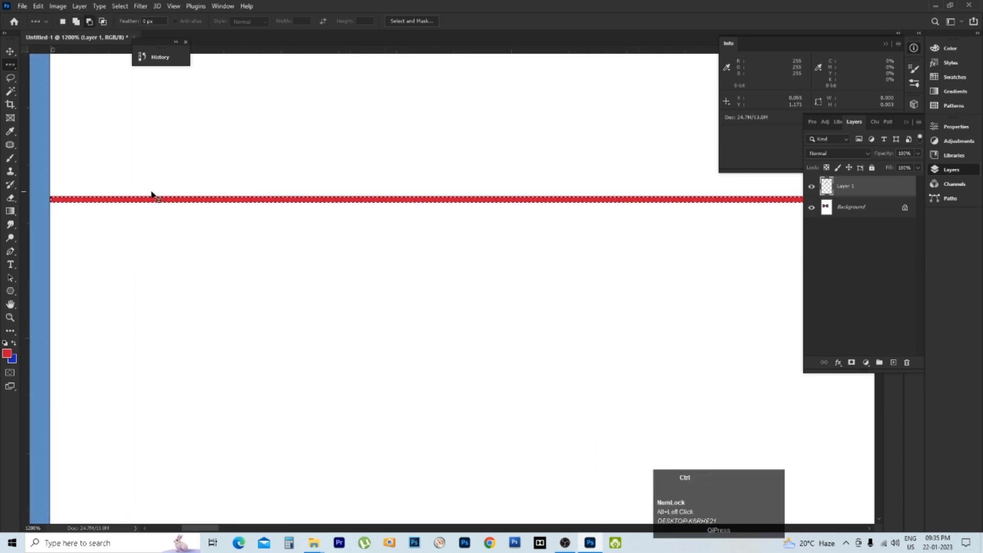
- Place a Single Column Marquee selection about 0.14 inches from the page's left edge, crossing the red line
right_click(10, 64)
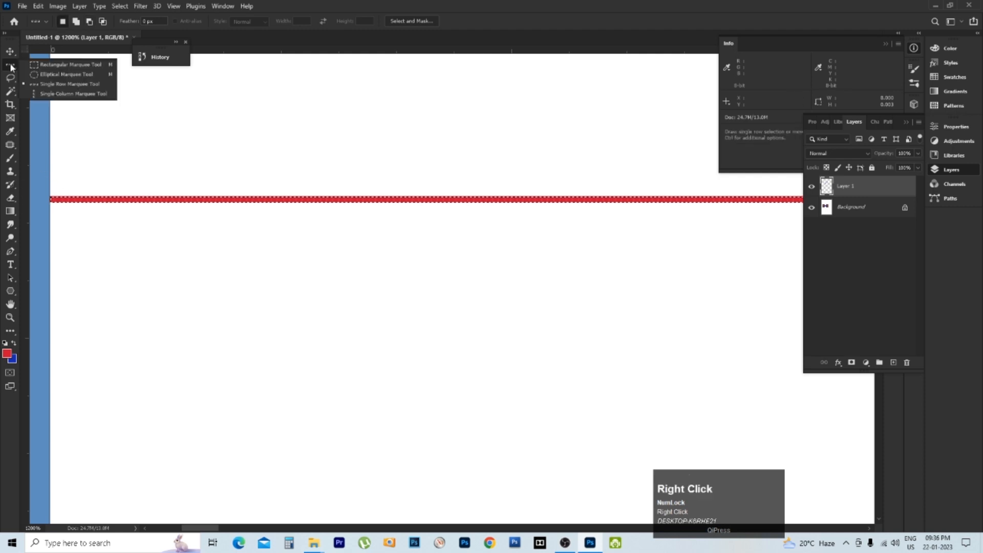
left_click(56, 93)
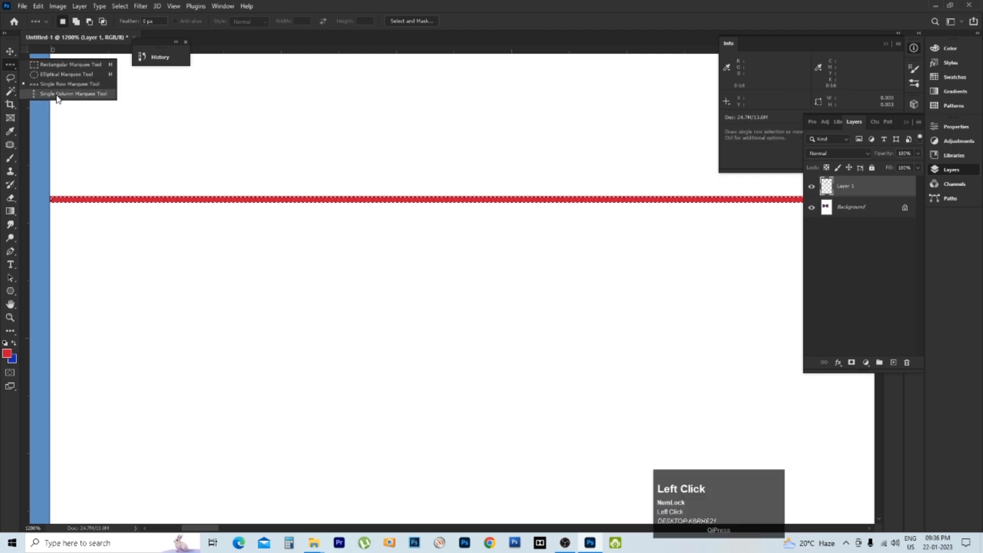
left_click(306, 60)
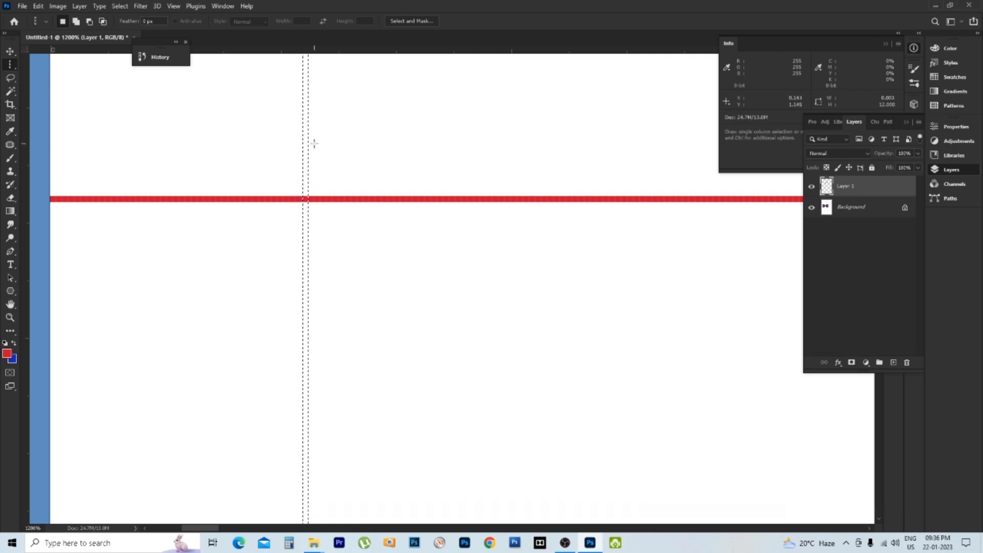
- Fill the single-column selection with the red foreground colour and bring the whole page back into view
key("alt+BackSpace")
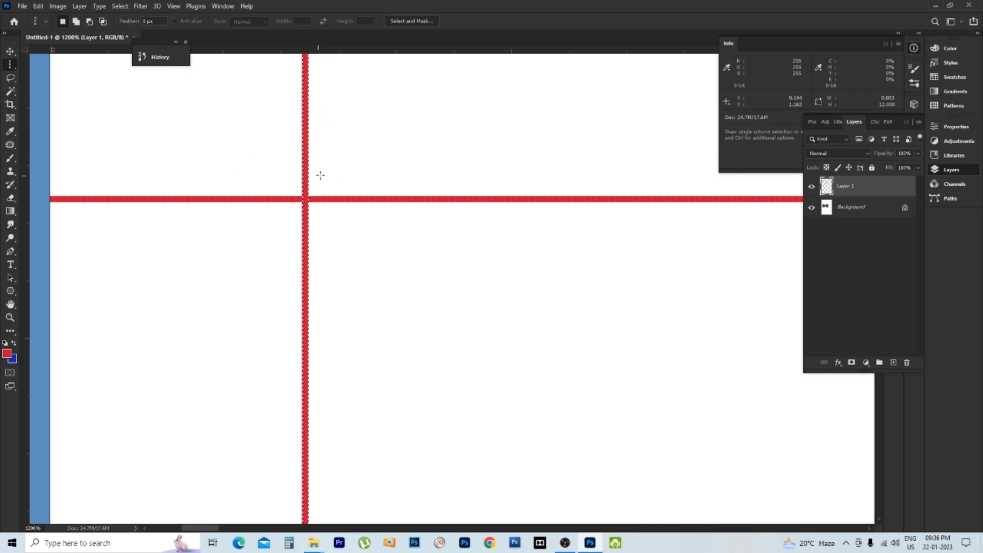
key("ctrl+minus")
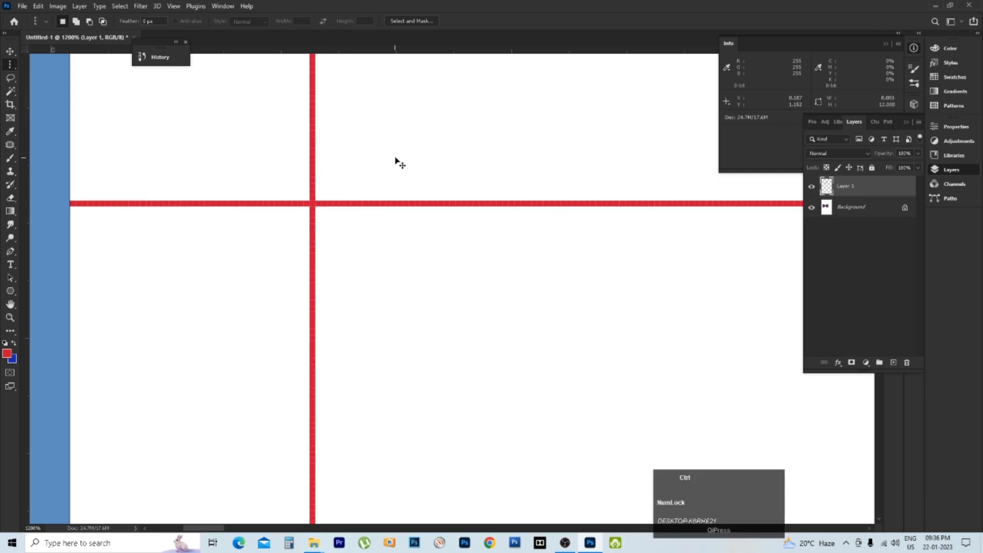
key("ctrl+minus")
key("ctrl+minus")
key("ctrl+minus")
key("ctrl+minus")
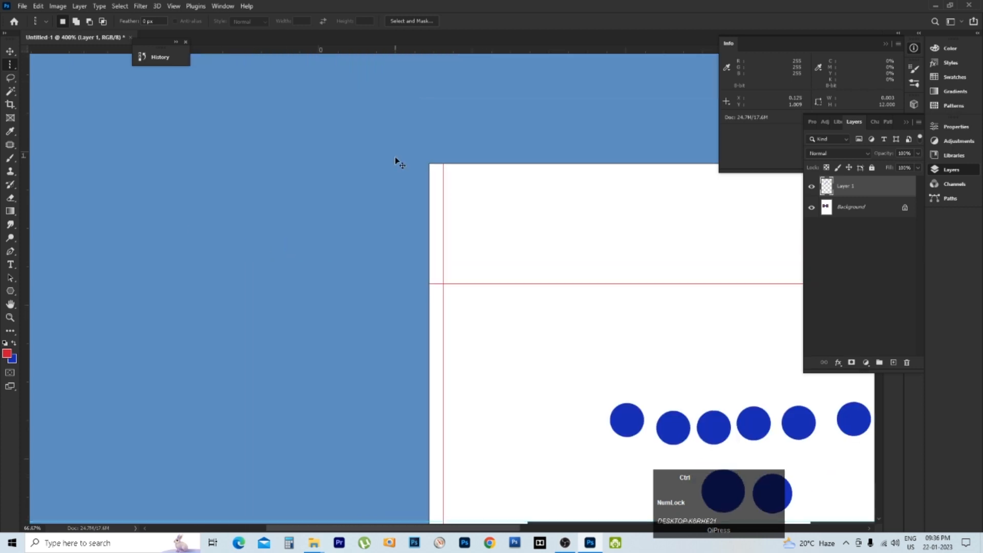
key("ctrl+0")
key("ctrl+minus")
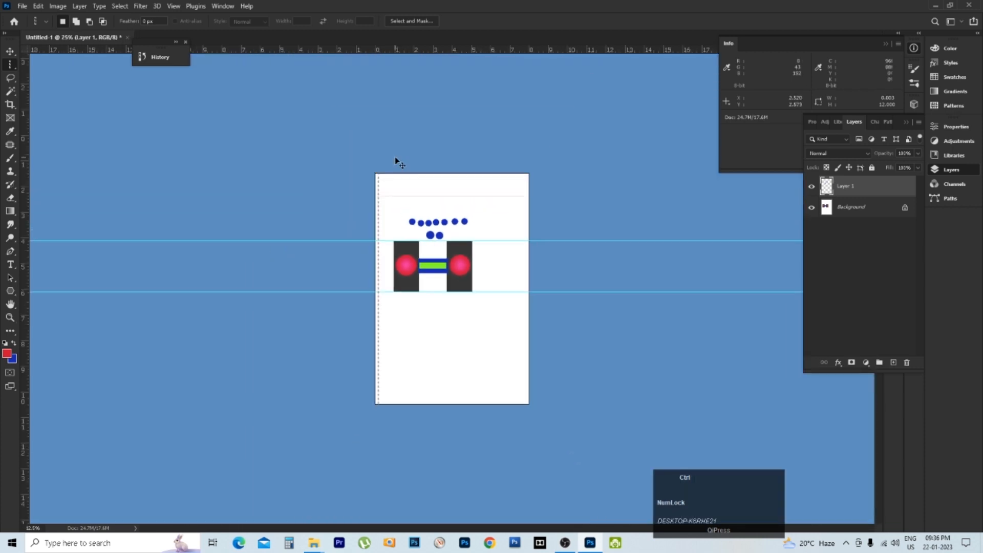
- Draw a full-height rectangular selection about 0.08 inches wide near the page's right edge and inspect its width up close
right_click(10, 64)
left_click(44, 65)
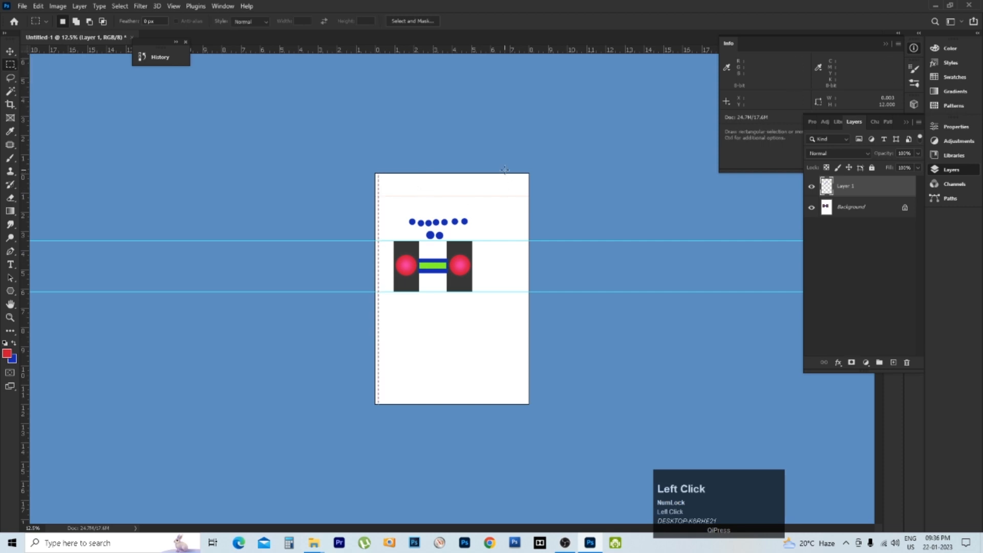
left_click_drag(506, 175, 506, 450)
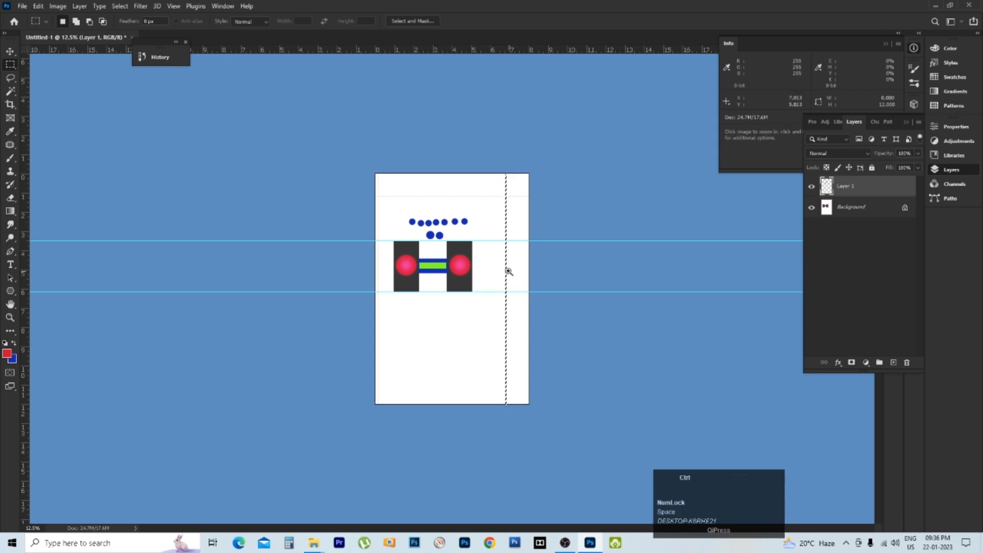
key("ctrl+space")
left_click_drag(506, 272, 650, 343)
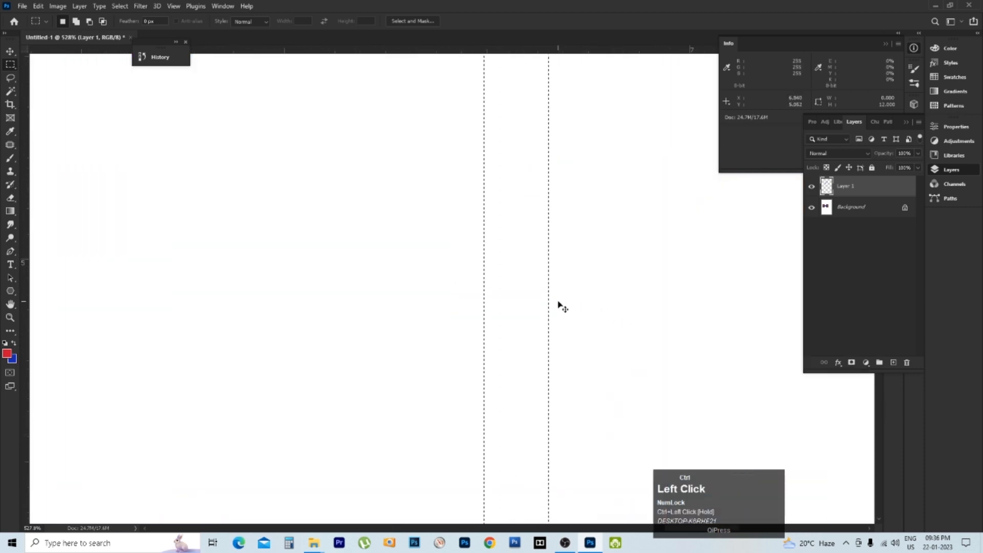
key("ctrl+0")
key("ctrl+space")
left_click_drag(464, 205, 561, 292)
key("ctrl+0")
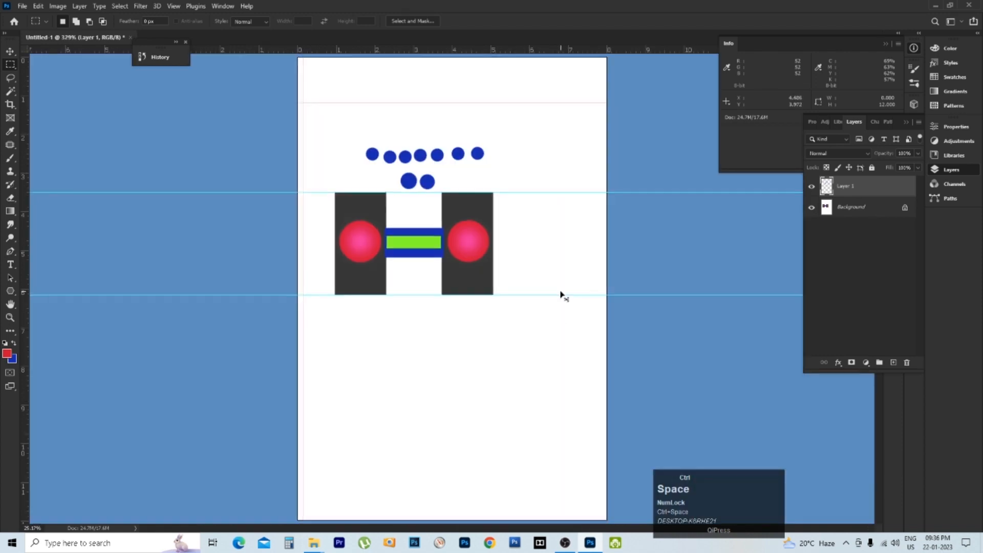
- Place three Single Row Marquee selections about 1.6, 2.1 and 2.9 inches below the page's upper edge and fill them with red
right_click(10, 65)
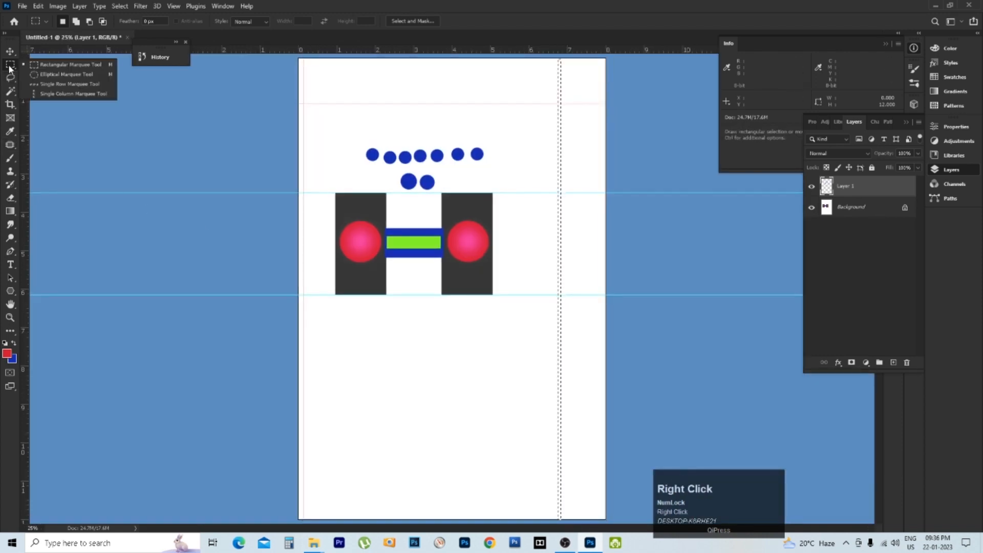
left_click(67, 84)
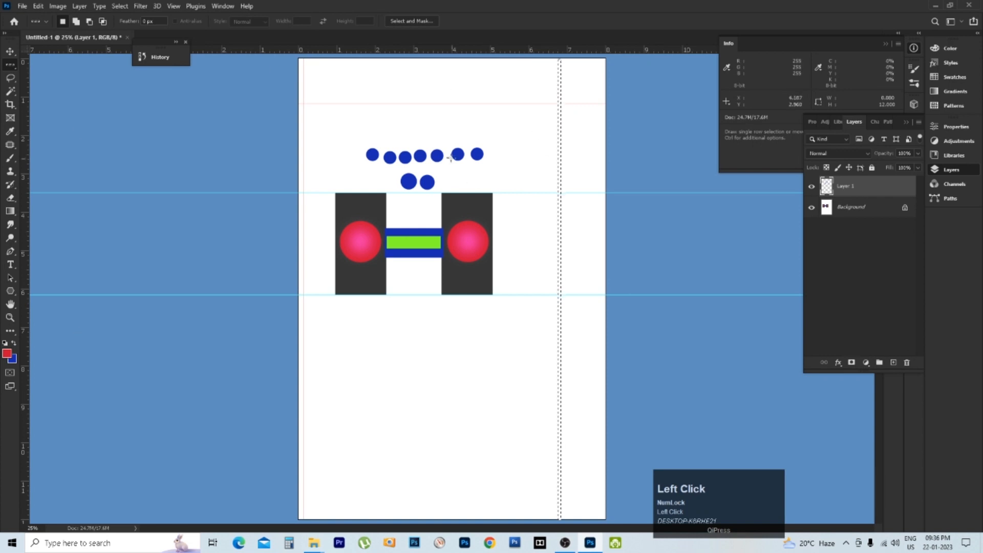
key("shift")
left_click(298, 121)
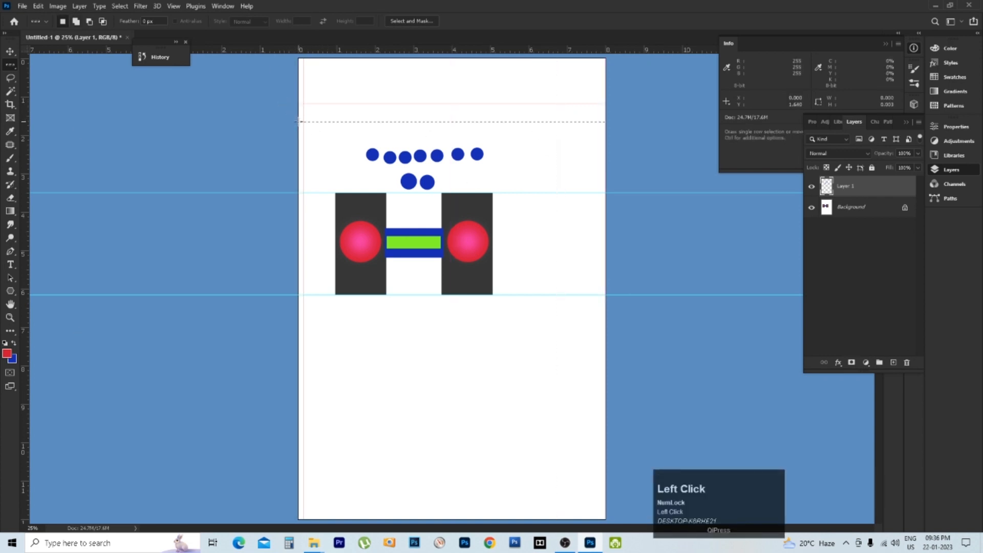
left_click(300, 141, "shift")
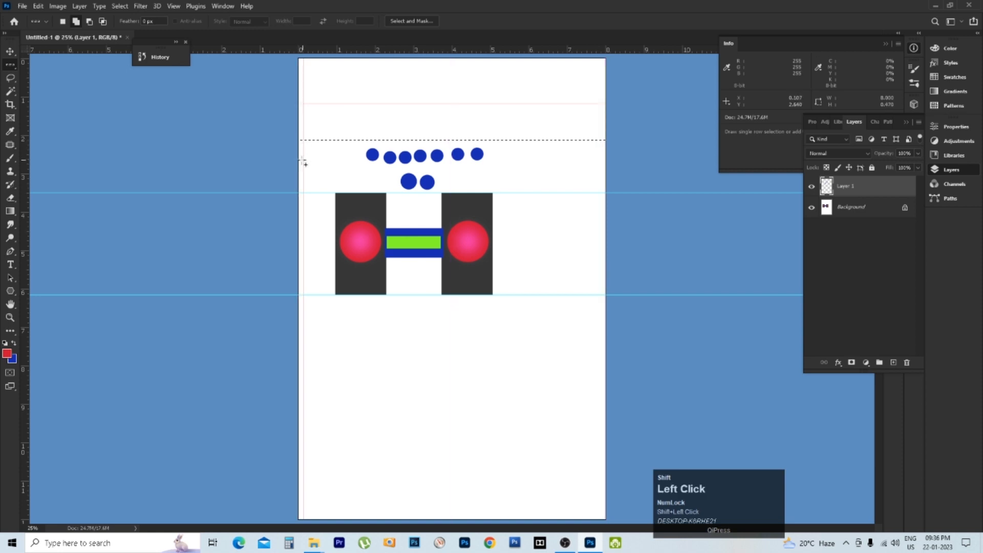
left_click(298, 169, "ctrl+shift")
left_click(299, 168)
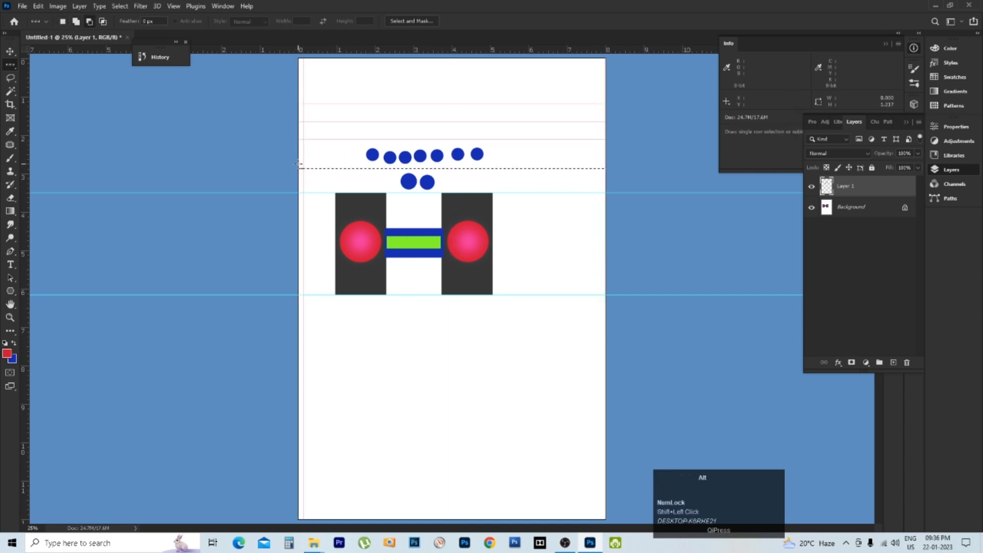
- Deselect the rows and inspect the red horizontal lines around the blue circles up close
left_click(350, 154, "ctrl")
left_click(349, 154, "ctrl")
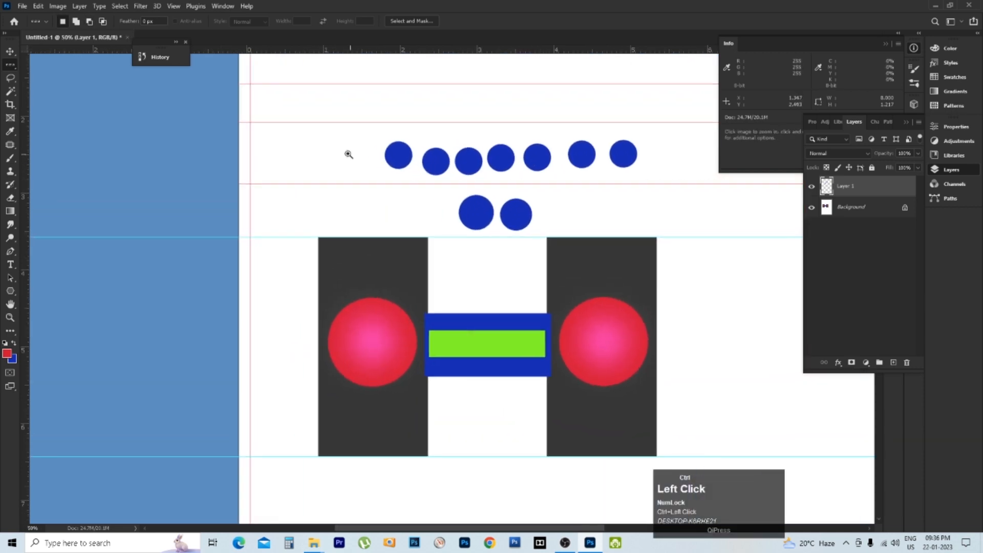
left_click_drag(340, 116, 325, 189)
left_click(380, 196, "alt")
left_click(379, 196, "alt")
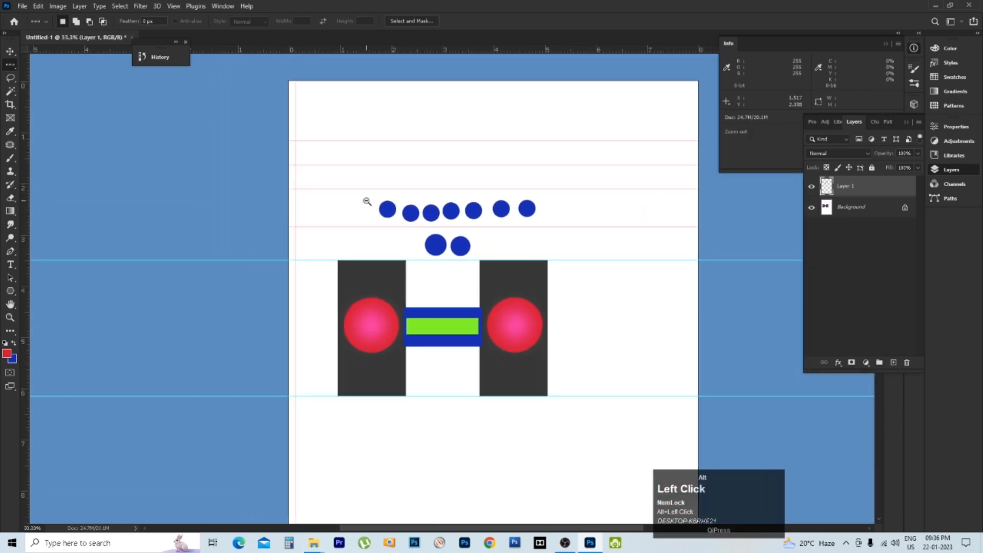
left_click(367, 201, "alt")
- Undo the deselection and the red fill of the three added rows
key("ctrl")
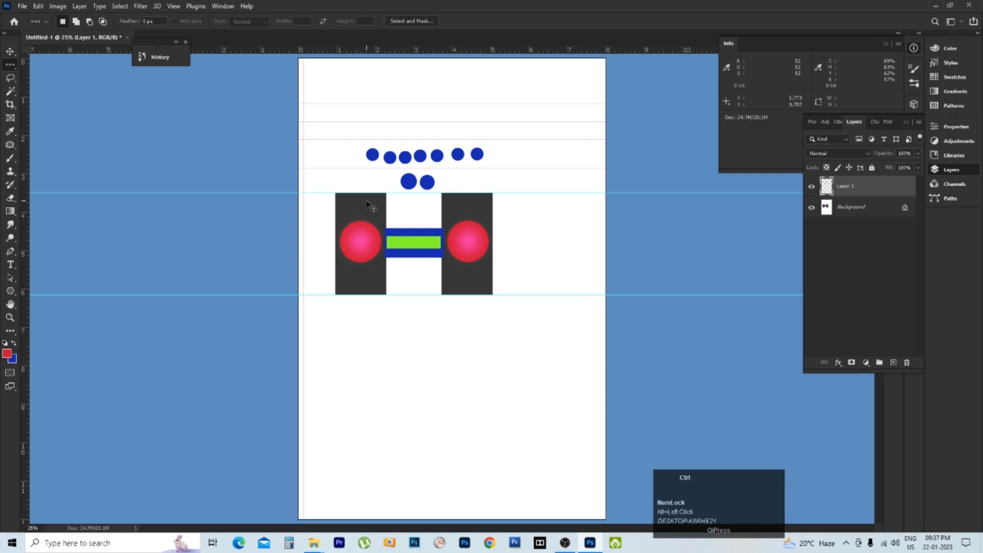
key("ctrl+alt+z")
key("ctrl+alt+z")
key("ctrl+alt+z")
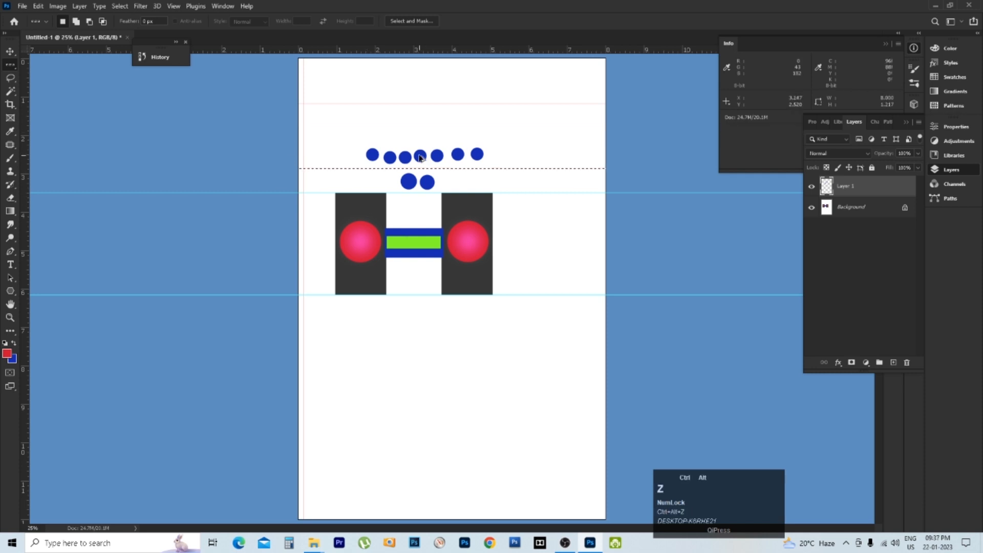
- Switch to the Elliptical Marquee tool and review the other tools in the marquee group
right_click(10, 66, "shift")
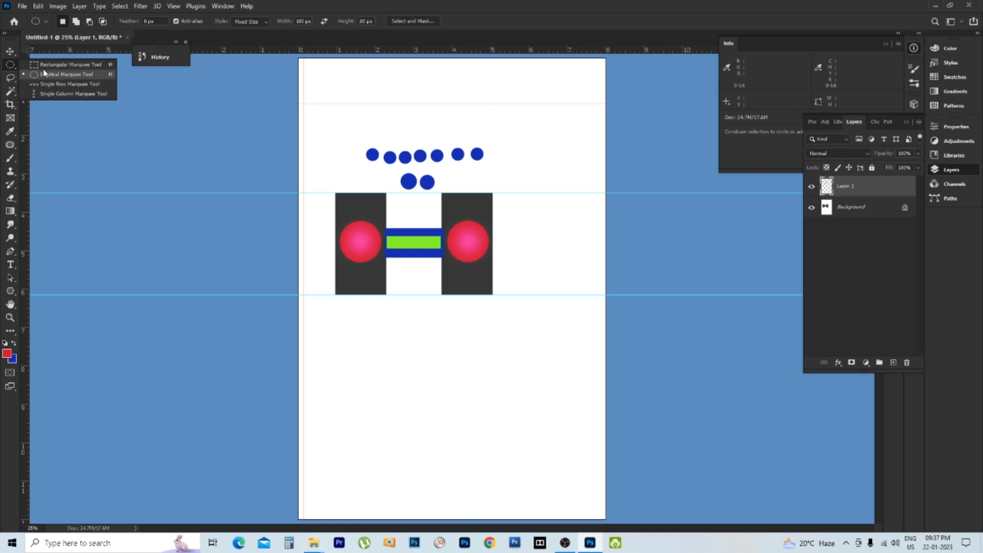
key("shift+m")
right_click(10, 65)
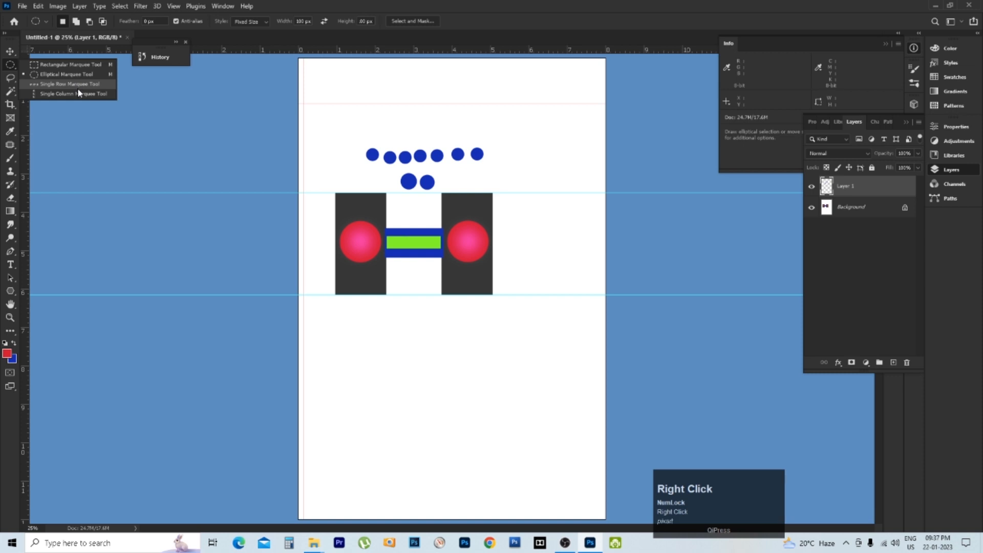
right_click(13, 63)
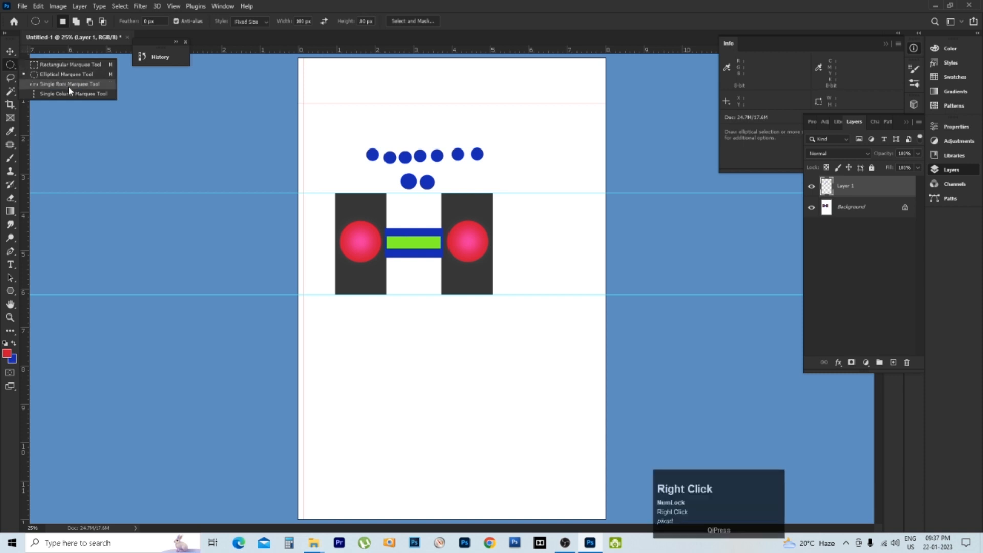